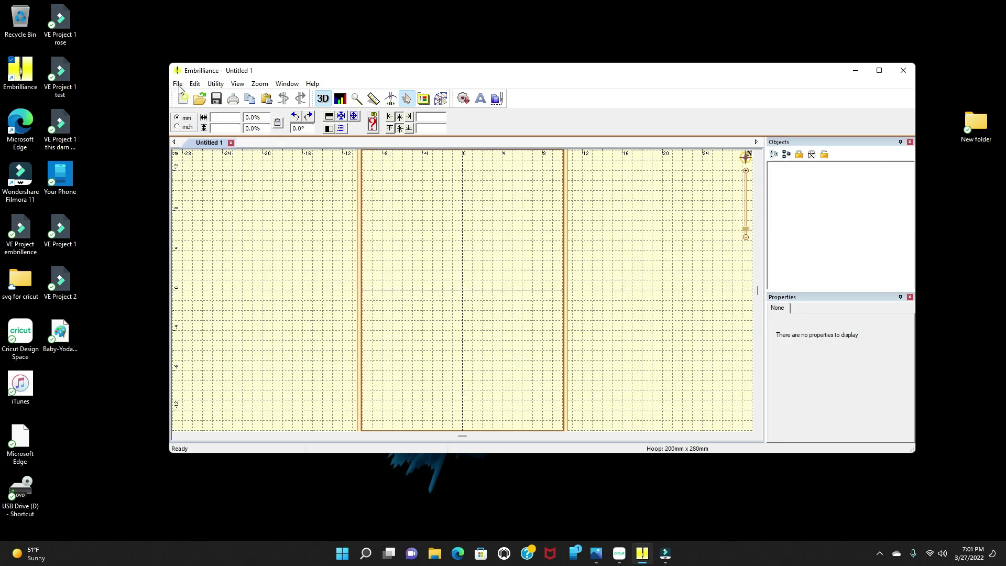
# Step: Maximize the program window and create a new blank design page
pyautogui.click(881, 71)
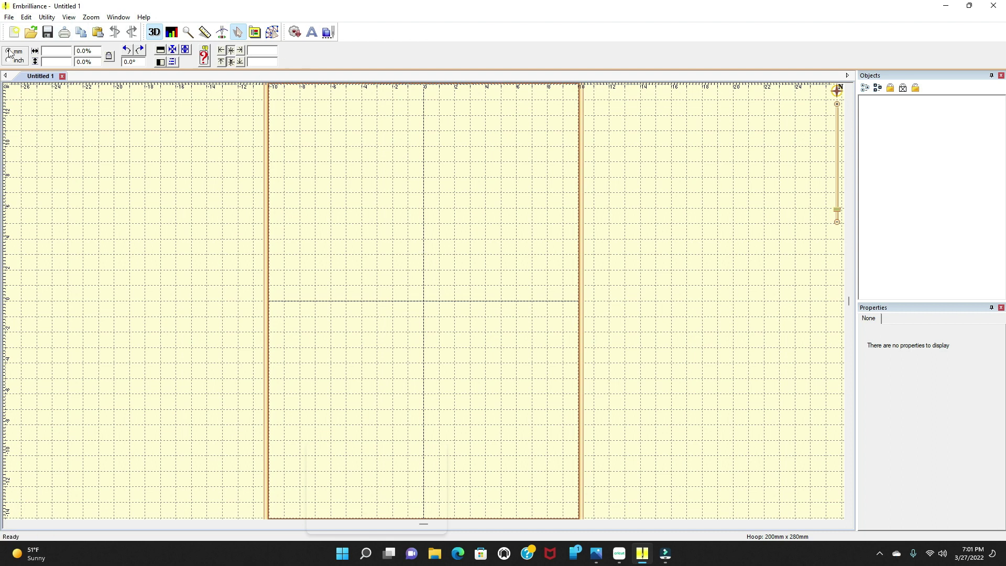
pyautogui.click(10, 17)
pyautogui.moveTo(26, 17)
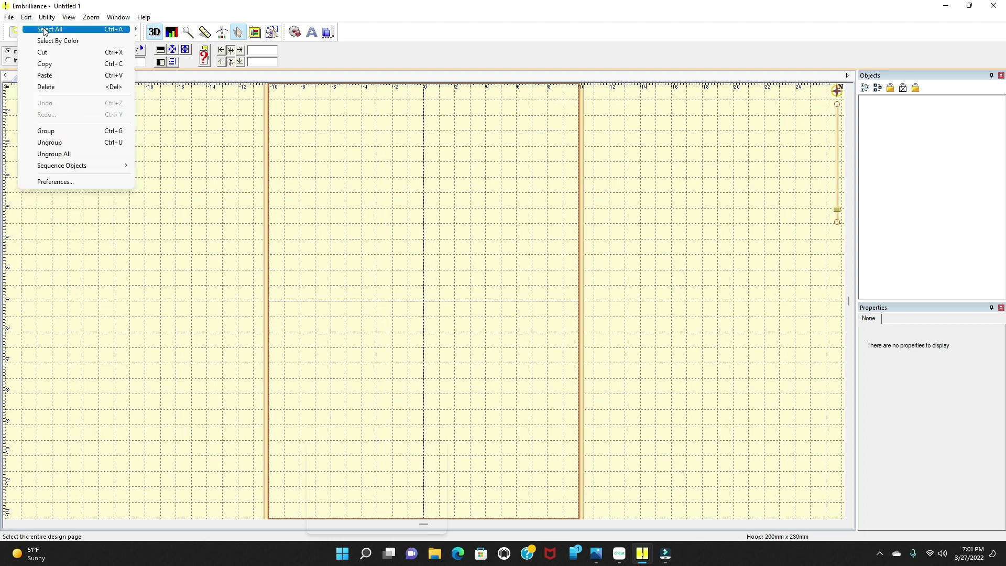
pyautogui.click(29, 29)
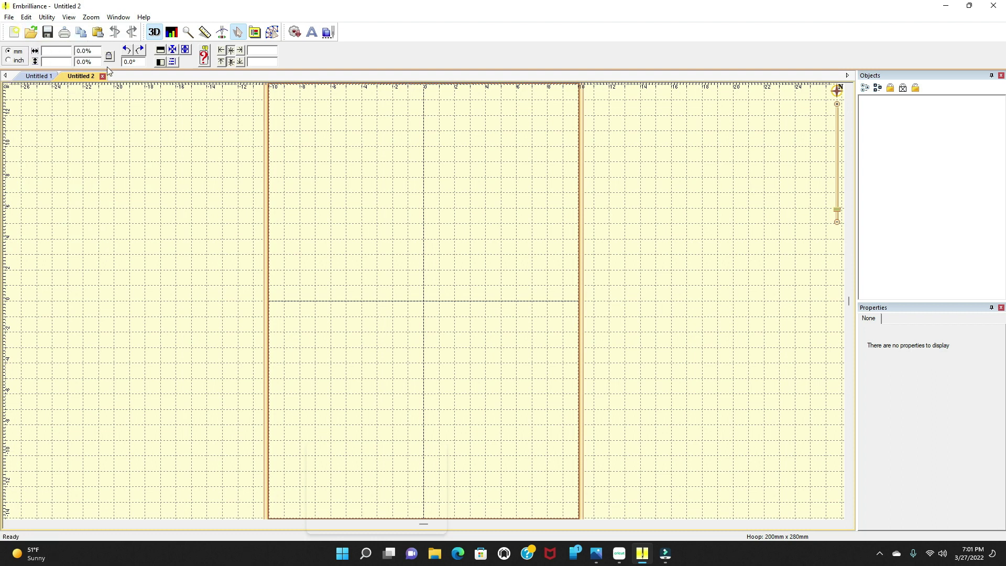
# Step: Switch to Create mode and begin a new design on the page
pyautogui.click(271, 33)
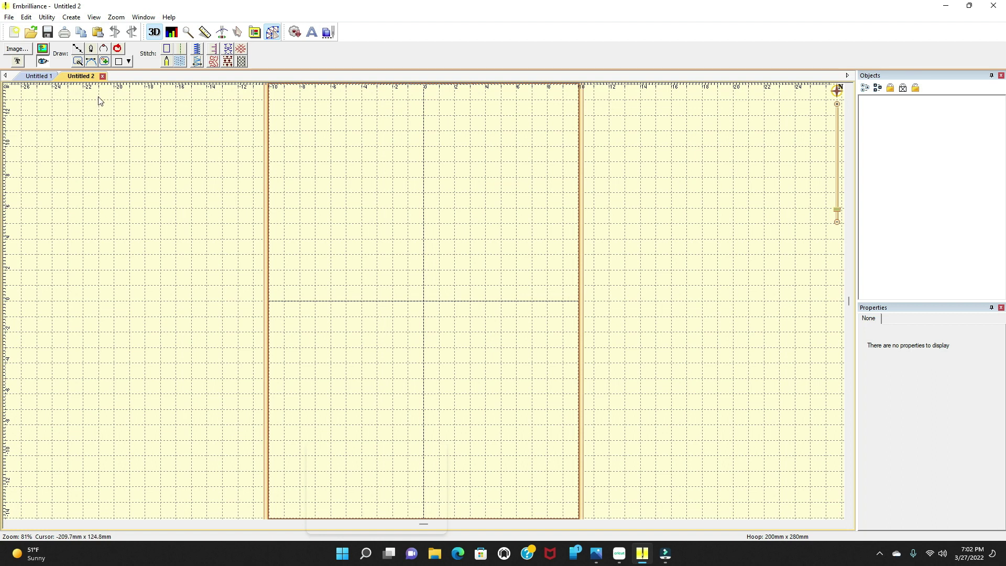
pyautogui.click(77, 51)
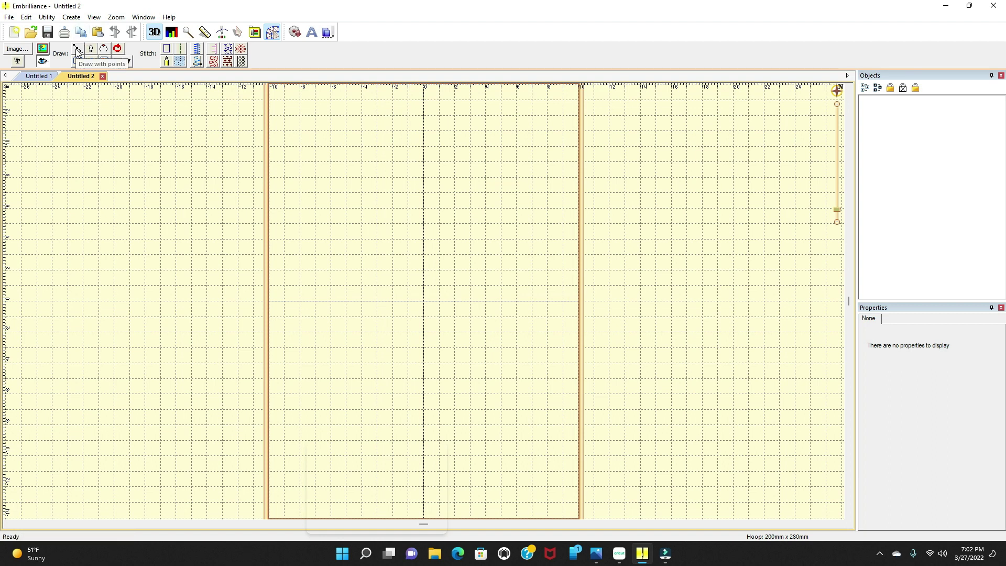
pyautogui.click(73, 17)
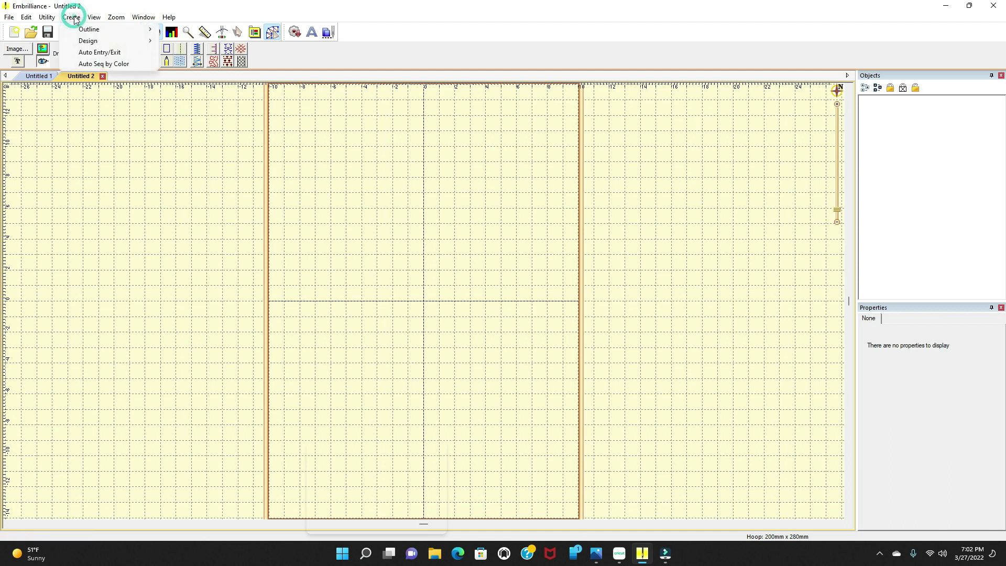
pyautogui.moveTo(89, 41)
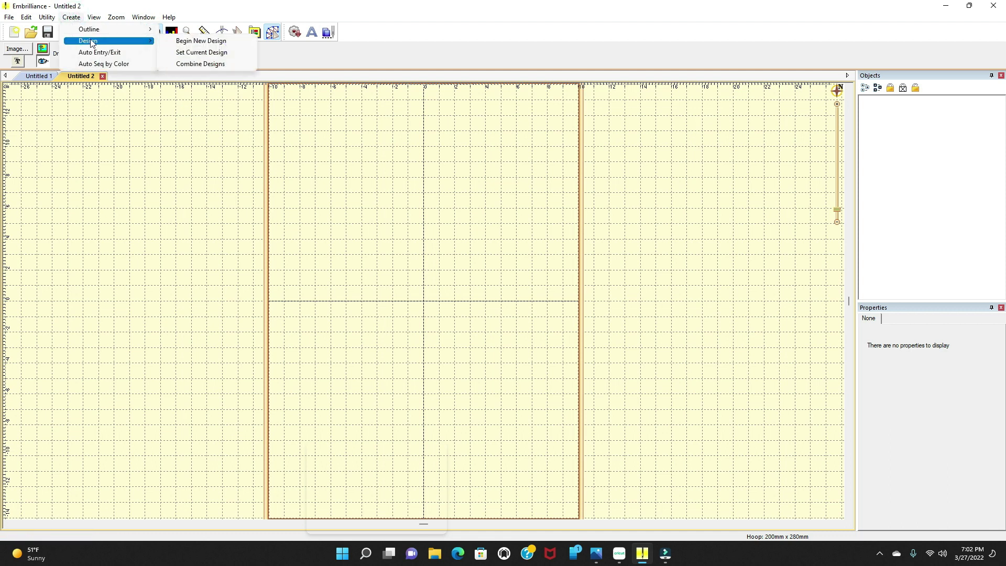
pyautogui.click(188, 41)
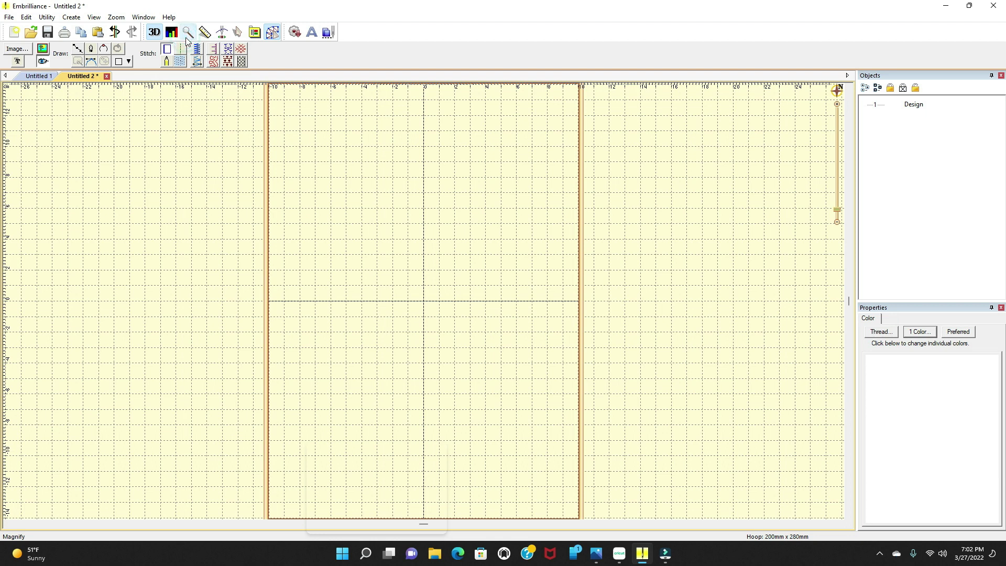
# Step: Draw the heart's left half with points, from about -8 mm, 54 mm over the left lobe down to the bottom tip on the vertical centre line
pyautogui.click(77, 51)
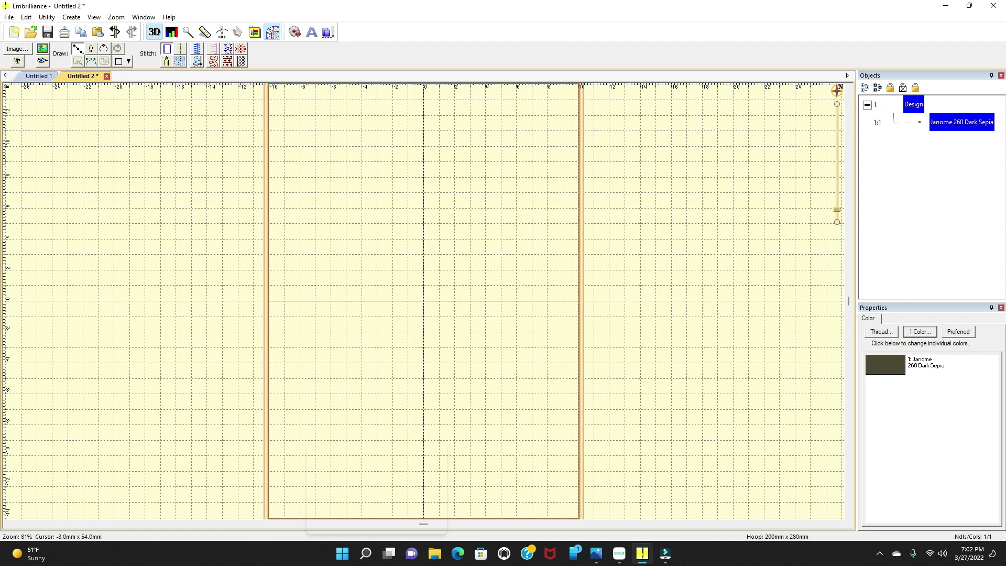
pyautogui.click(412, 216)
pyautogui.click(392, 202)
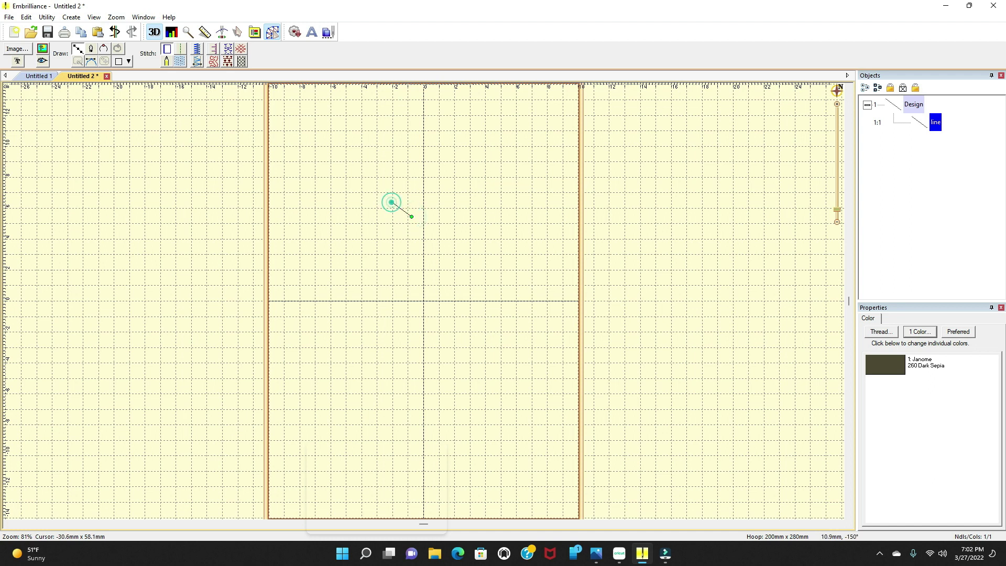
pyautogui.click(369, 214)
pyautogui.click(357, 244)
pyautogui.click(362, 267)
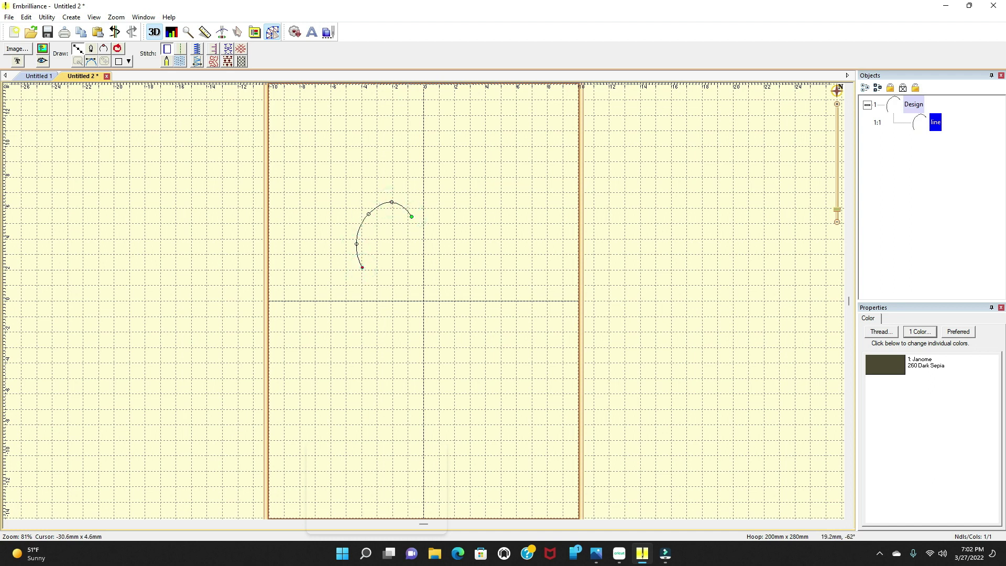
pyautogui.click(376, 294)
pyautogui.click(391, 317)
pyautogui.click(407, 335)
pyautogui.click(422, 350)
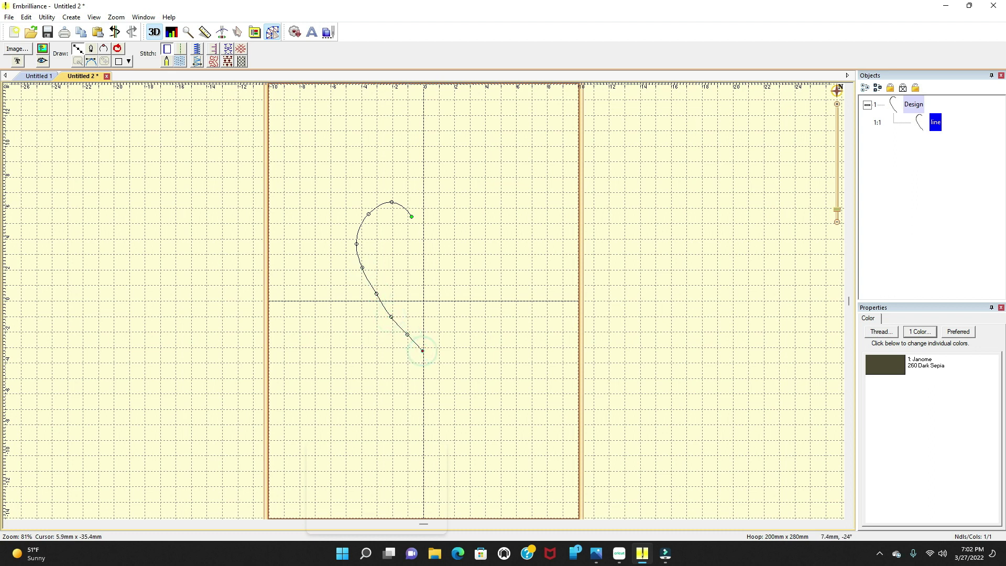
# Step: Continue the point-drawn outline from the bottom tip up the heart's right side and over the outer edge of the right lobe
pyautogui.click(438, 343)
pyautogui.click(451, 325)
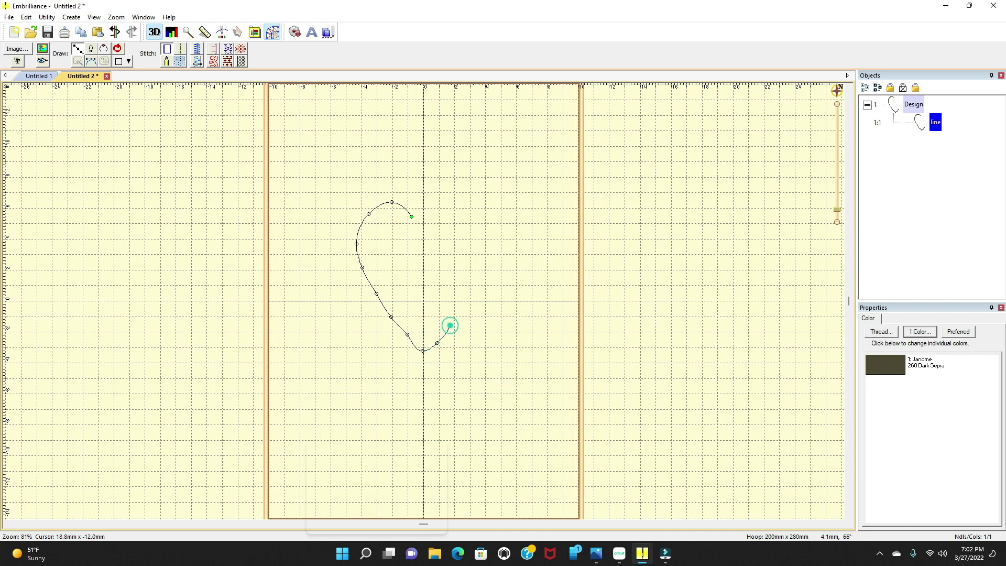
pyautogui.click(459, 306)
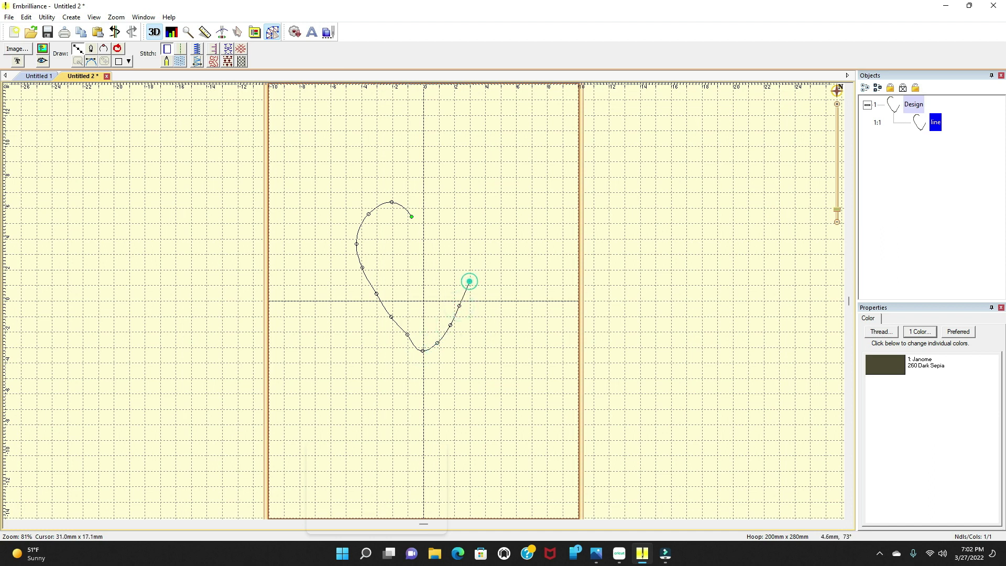
pyautogui.click(470, 281)
pyautogui.click(478, 252)
pyautogui.click(481, 236)
pyautogui.click(480, 215)
pyautogui.click(476, 206)
pyautogui.click(457, 205)
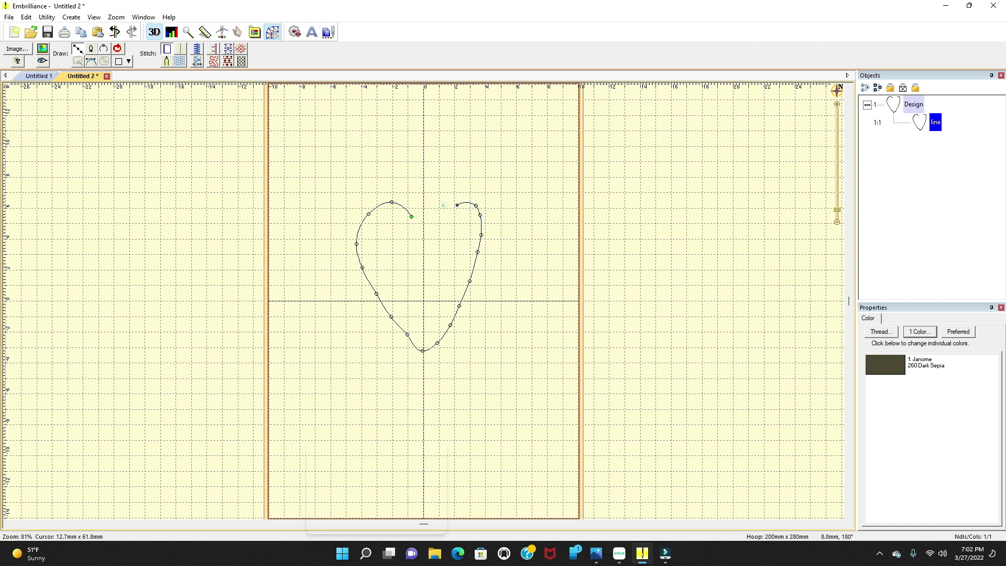
pyautogui.click(444, 204)
pyautogui.click(440, 211)
pyautogui.click(433, 218)
pyautogui.press('BackSpace')
pyautogui.press('BackSpace')
# Step: Add points from the right lobe down to the central notch and close the heart outline at its starting point
pyautogui.click(448, 206)
pyautogui.click(437, 213)
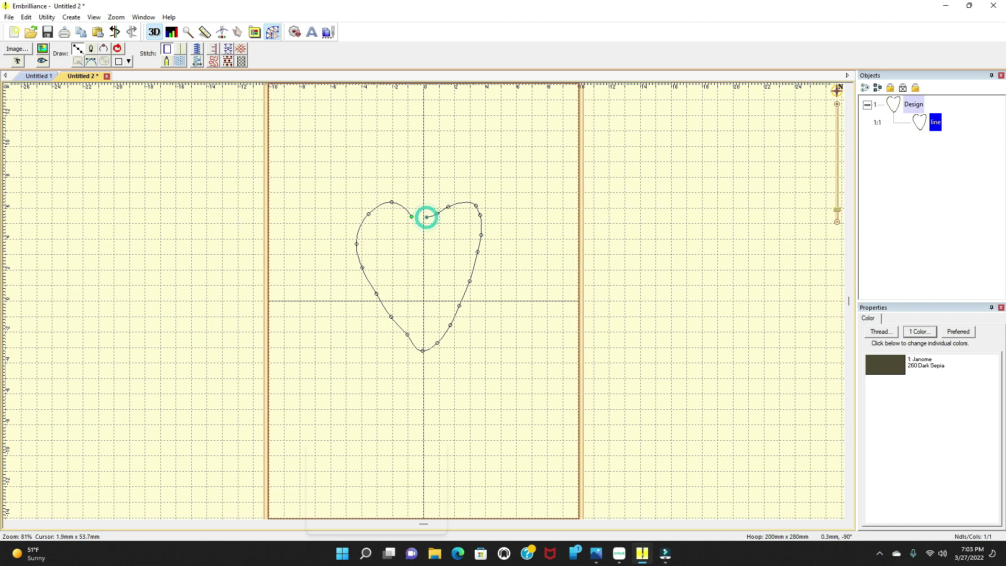
pyautogui.click(427, 216)
pyautogui.press('BackSpace')
pyautogui.click(431, 222)
pyautogui.click(424, 228)
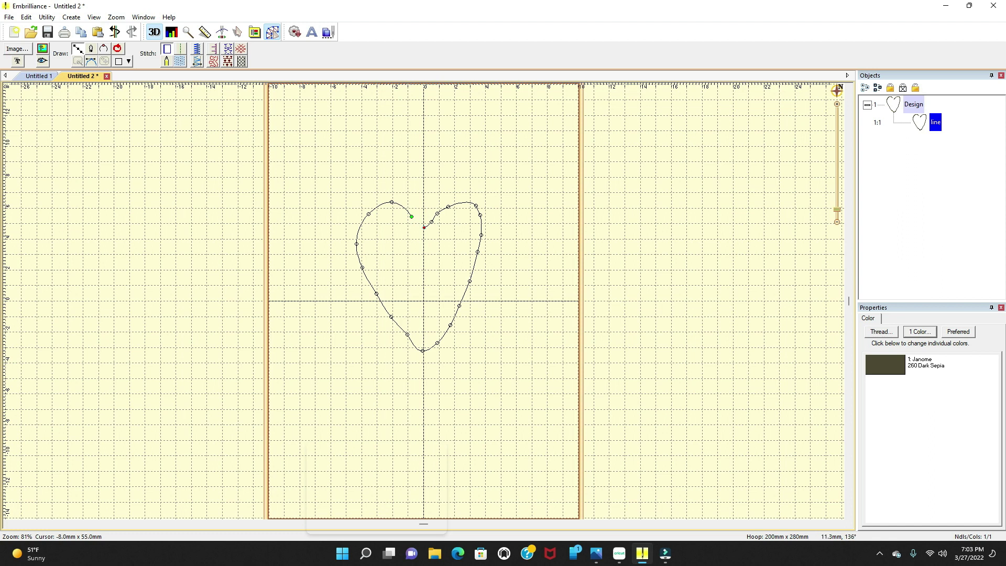
pyautogui.click(412, 216)
# Step: Set the heart outline's thread color to Janome 268 Olive Drab
pyautogui.click(894, 372)
pyautogui.click(894, 373)
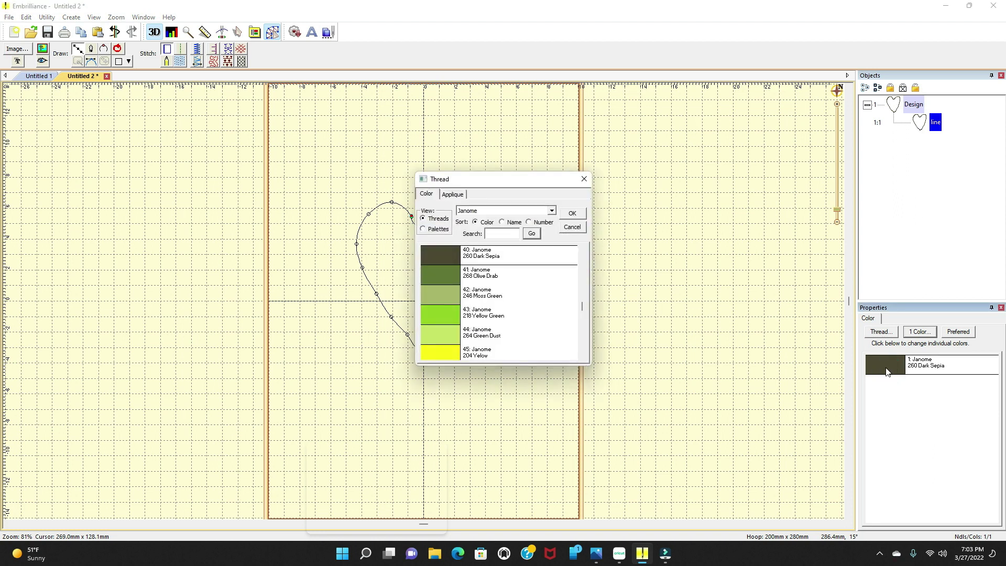
pyautogui.click(439, 276)
pyautogui.click(573, 213)
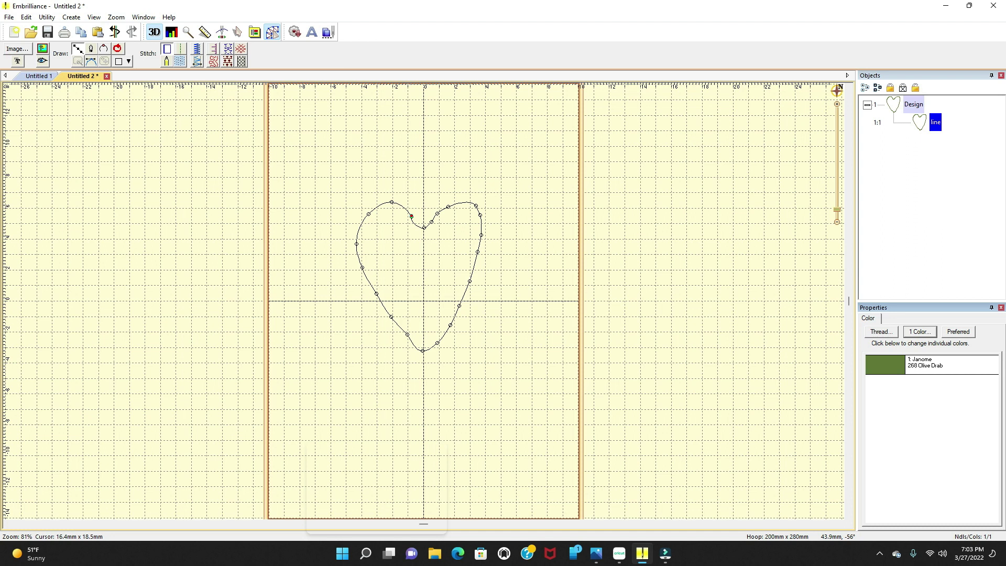
# Step: Convert the heart outline to a fill stitch and set its thread color to Janome 218 Yellow Green
pyautogui.click(180, 62)
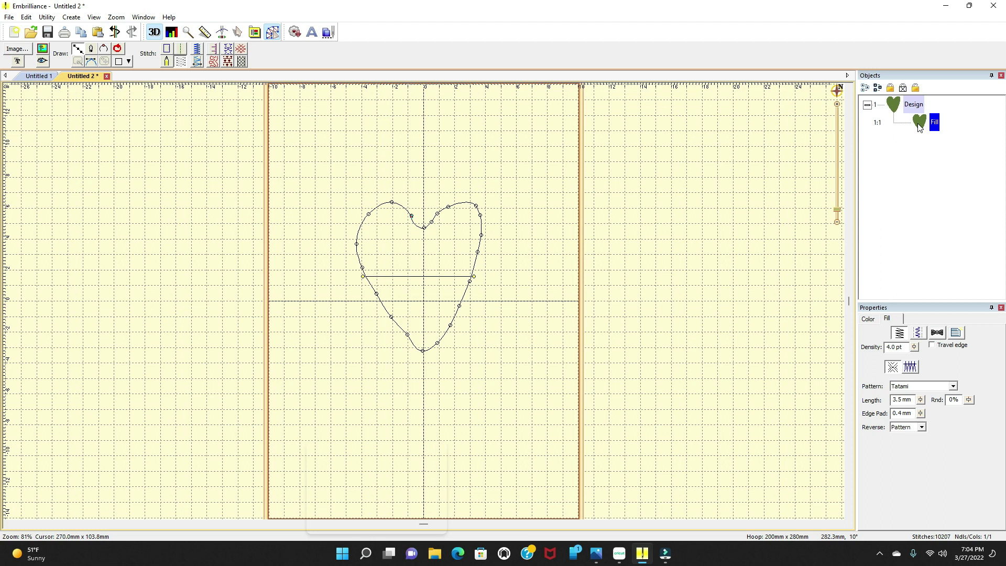
pyautogui.click(868, 319)
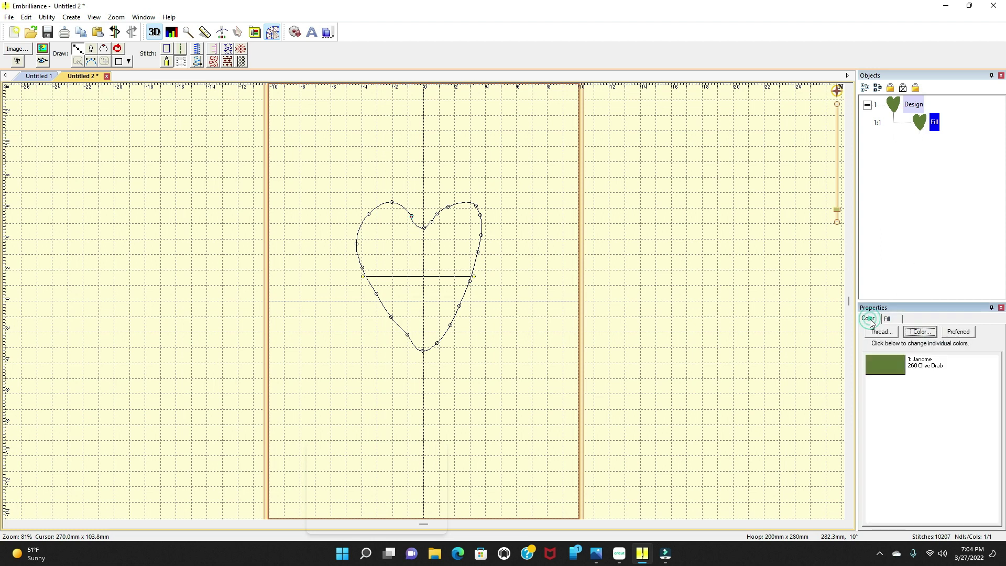
pyautogui.click(885, 367)
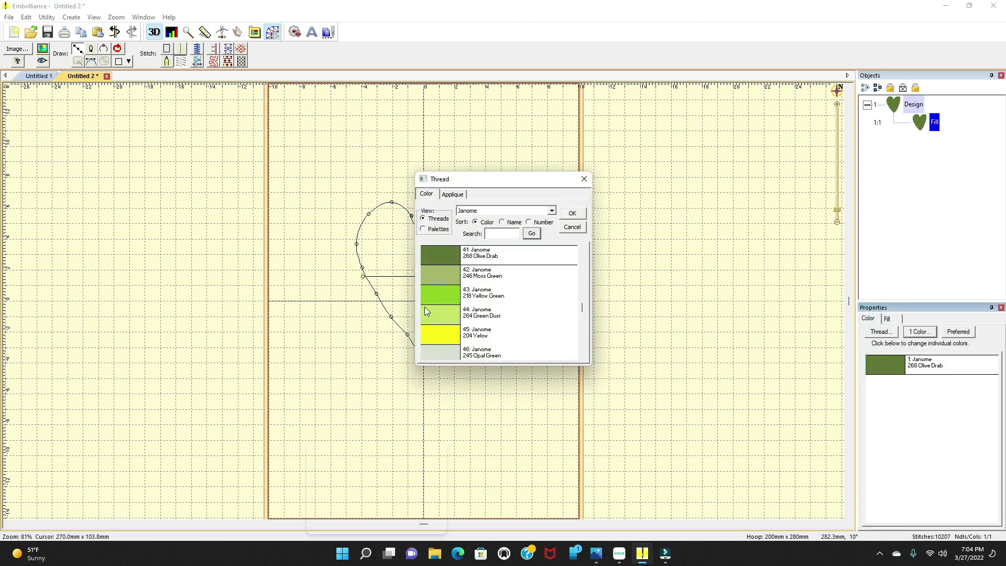
pyautogui.click(451, 290)
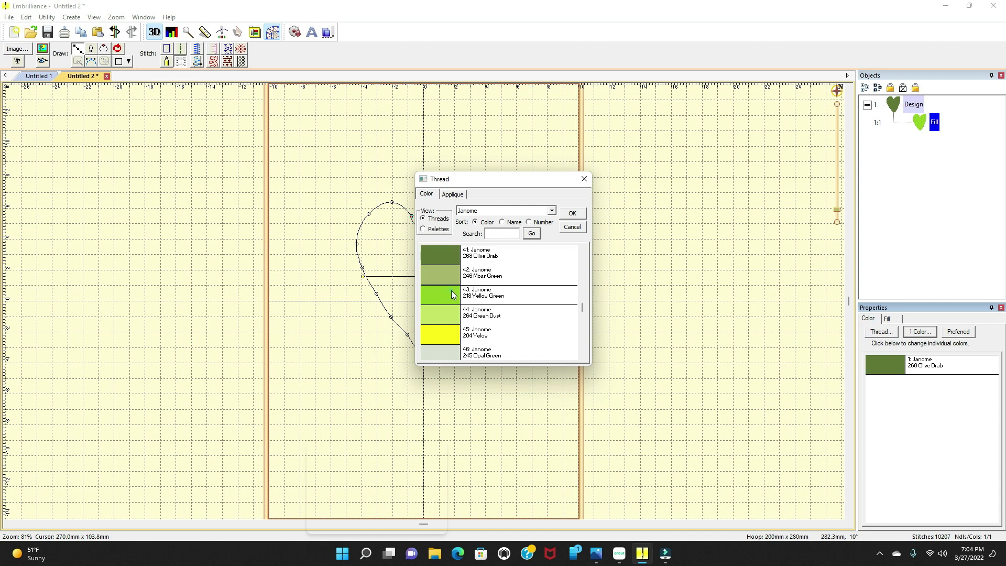
pyautogui.click(573, 214)
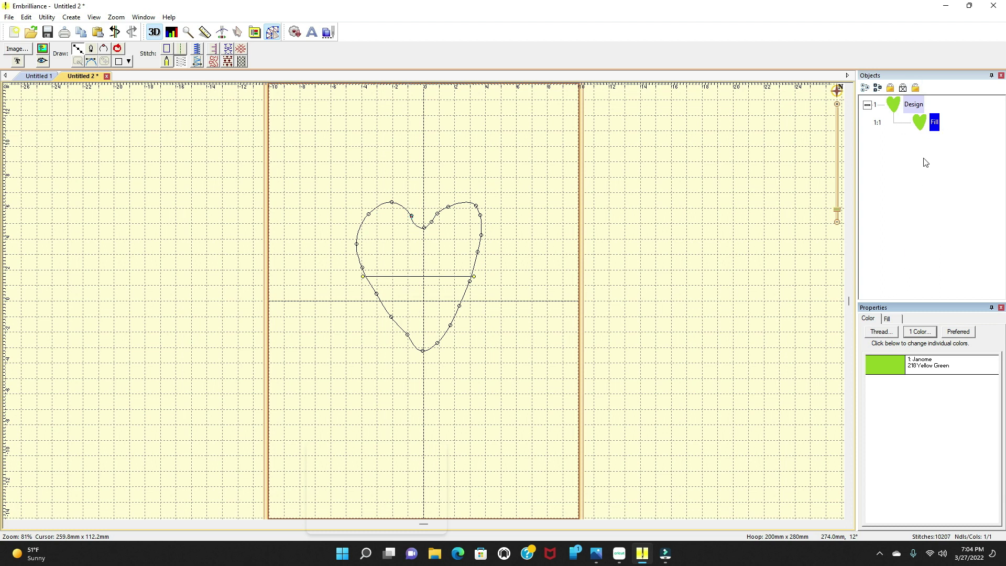
pyautogui.click(422, 162)
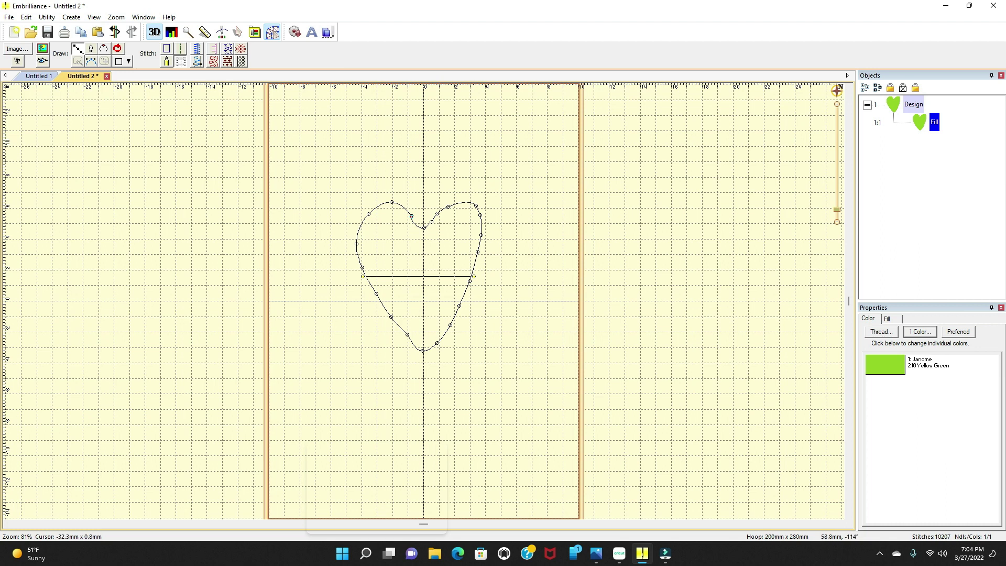
# Step: Add an ABC lettering object and move it up onto the middle of the heart, at about -3.7 mm, 17.3 mm
pyautogui.click(313, 33)
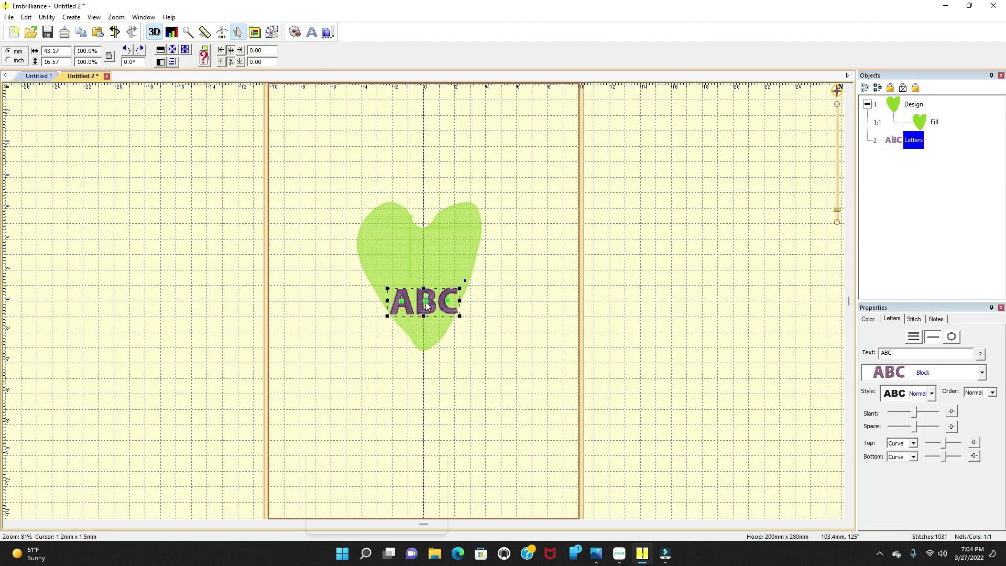
pyautogui.moveTo(426, 305); pyautogui.dragTo(420, 272)
pyautogui.press('Escape')
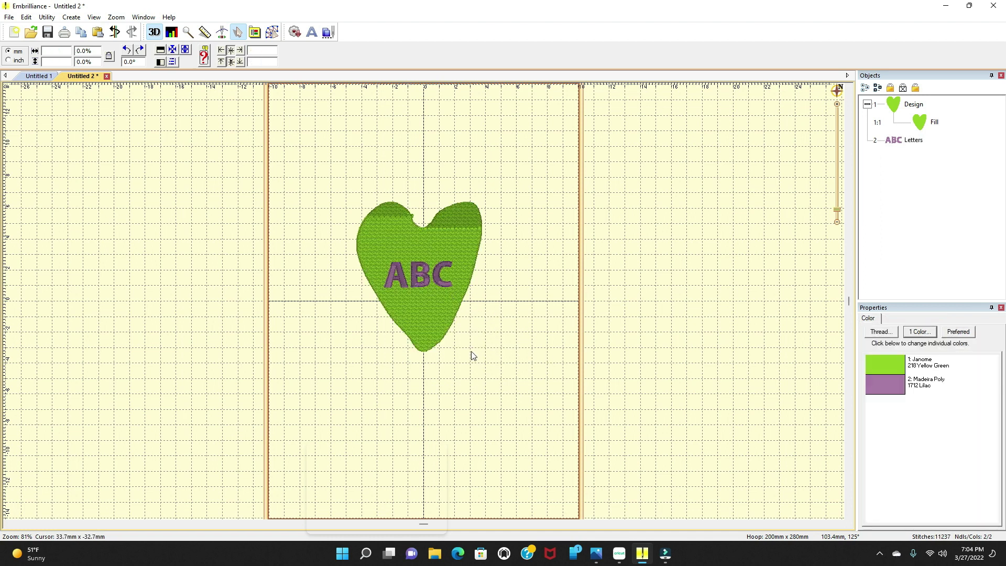
# Step: Examine the font and layout style choices available for the ABC lettering
pyautogui.click(427, 277)
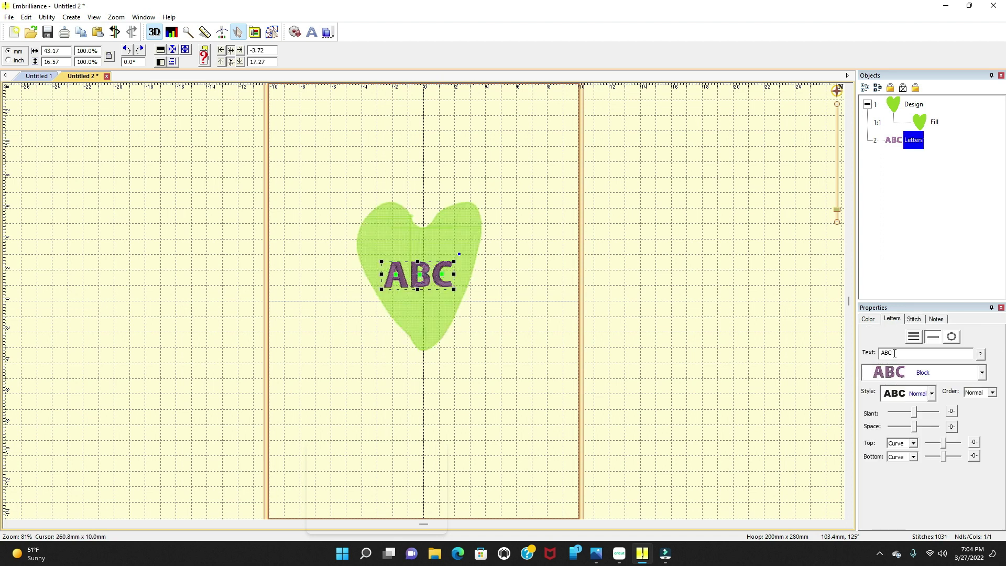
pyautogui.click(982, 372)
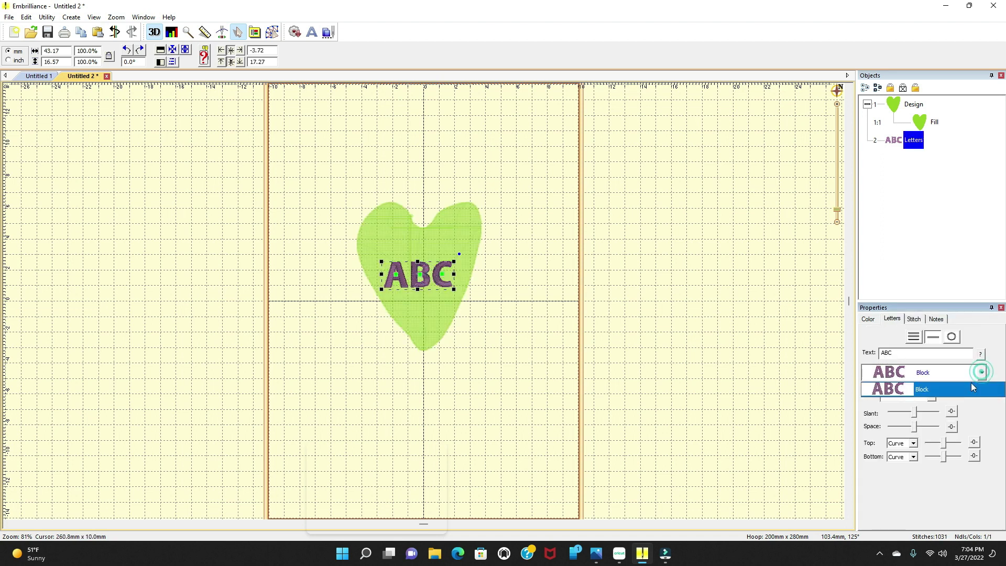
pyautogui.click(939, 394)
pyautogui.click(932, 393)
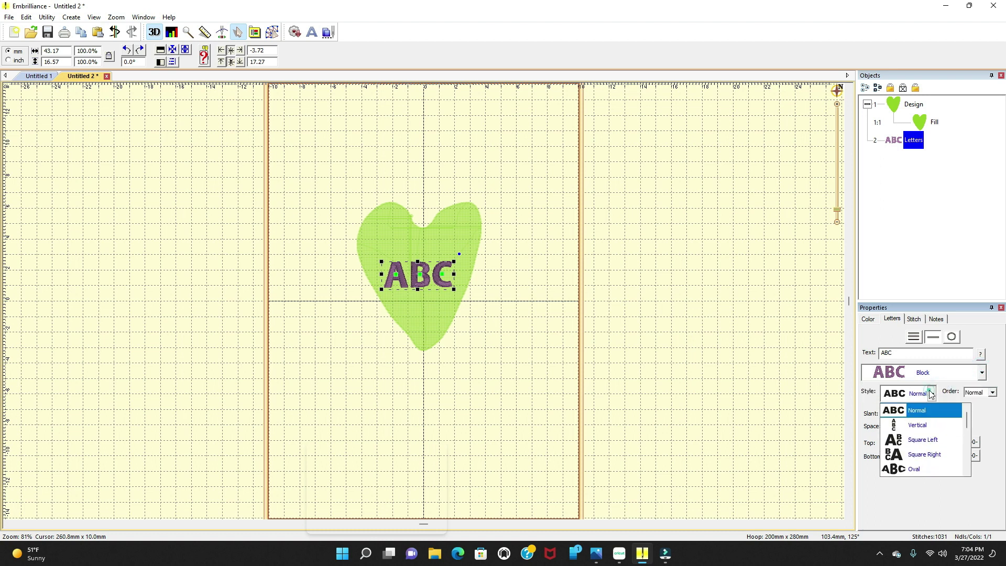
pyautogui.click(938, 372)
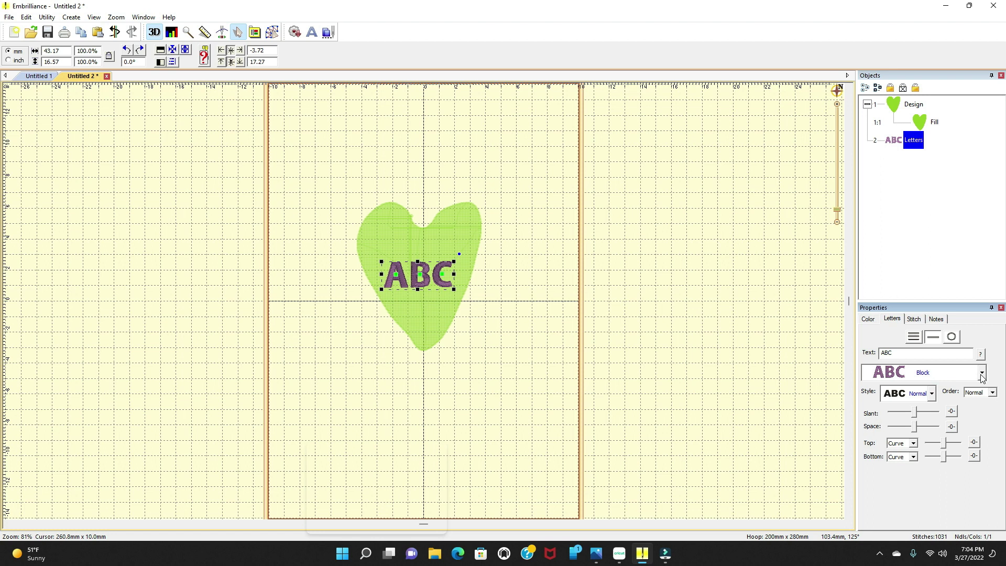
pyautogui.click(982, 375)
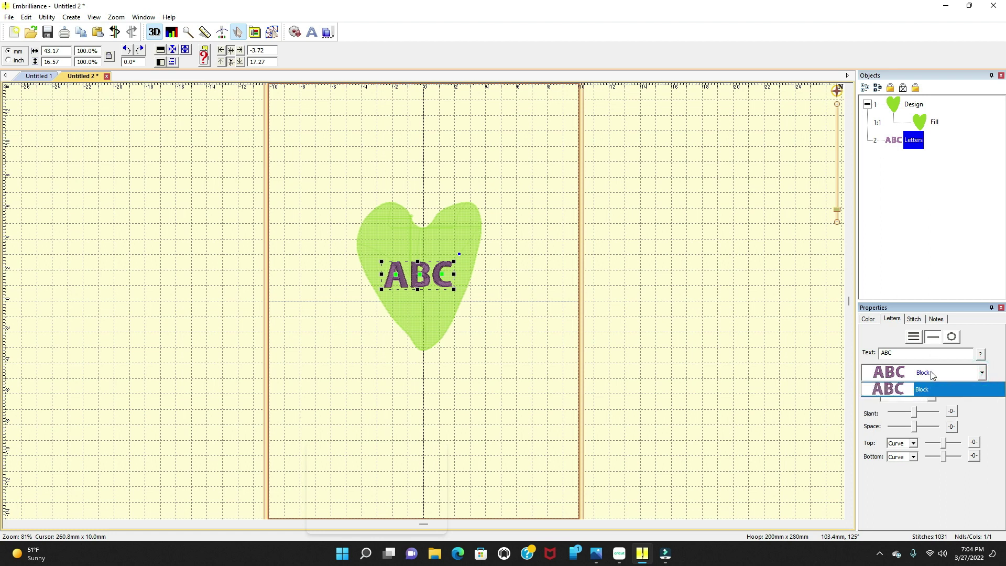
pyautogui.click(981, 376)
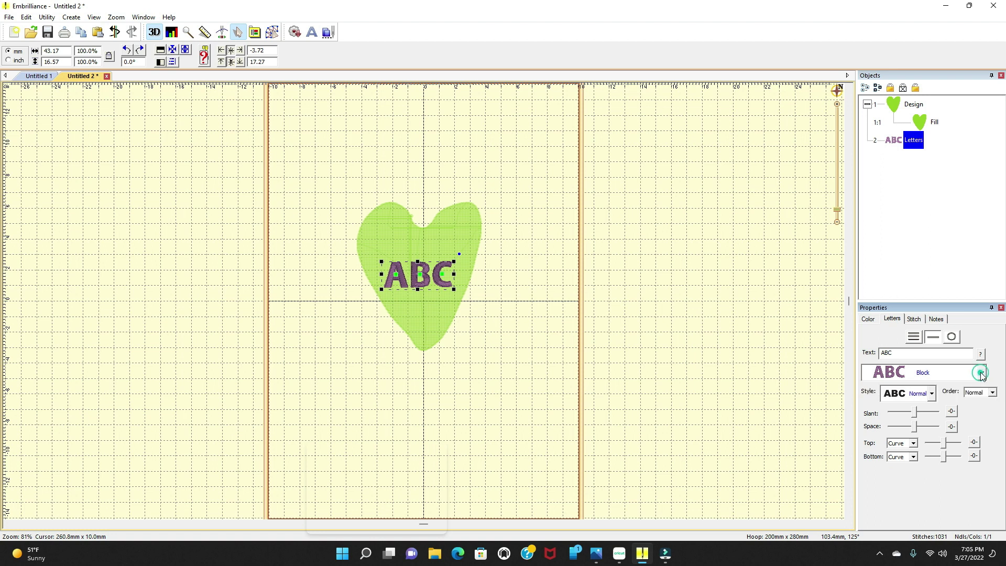
# Step: Change the lettering's text to "heart"
pyautogui.click(921, 352)
pyautogui.press('Return')
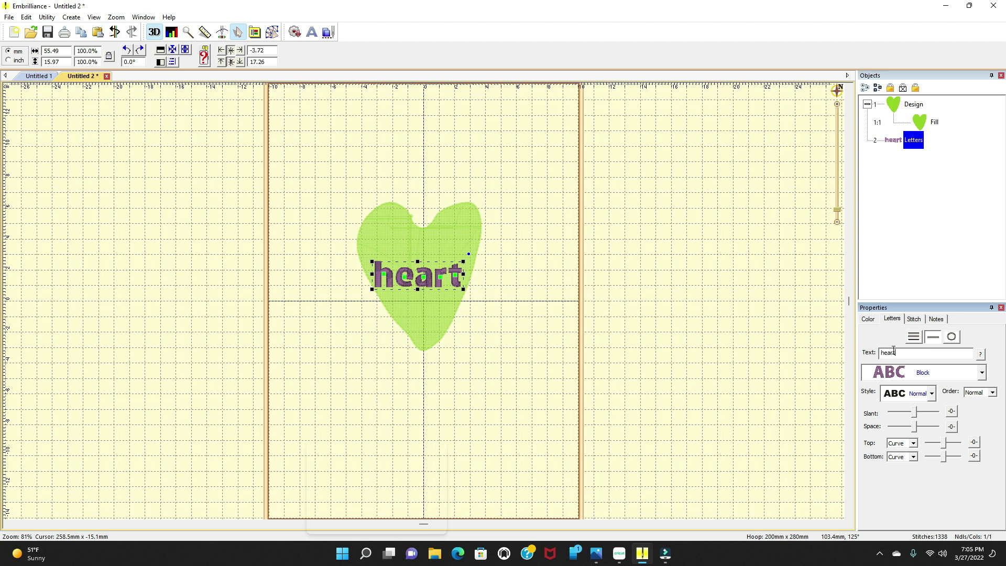
# Step: Enlarge the "heart" lettering to about 82 × 24 mm and reposition it across the heart at about -1.9 mm, 21.5 mm
pyautogui.click(464, 288)
pyautogui.moveTo(463, 288); pyautogui.dragTo(505, 300)
pyautogui.moveTo(449, 282); pyautogui.dragTo(432, 269)
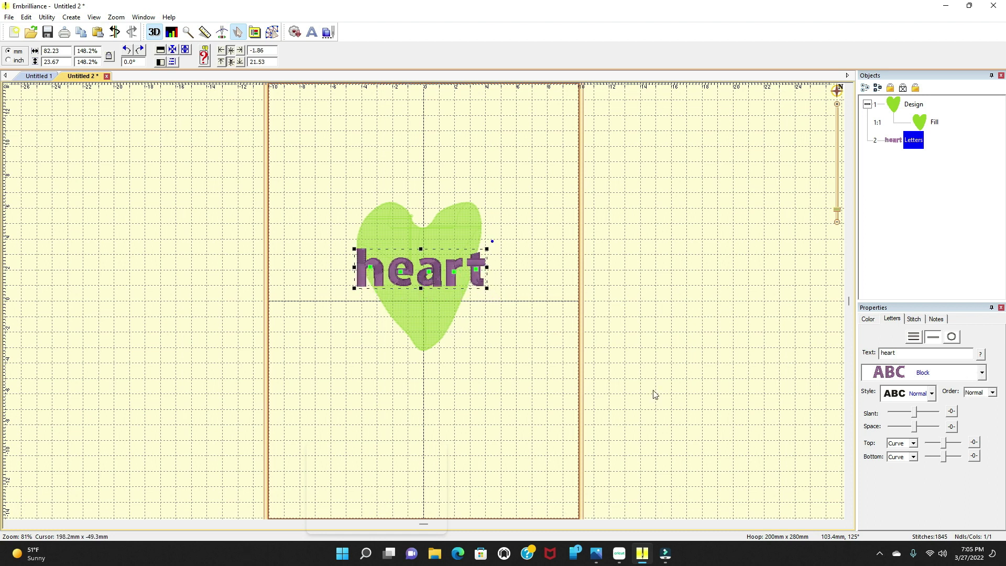
# Step: Change the lettering's text to "happy" and move it down on the heart to about 0.5 mm, 12.4 mm
pyautogui.click(492, 360)
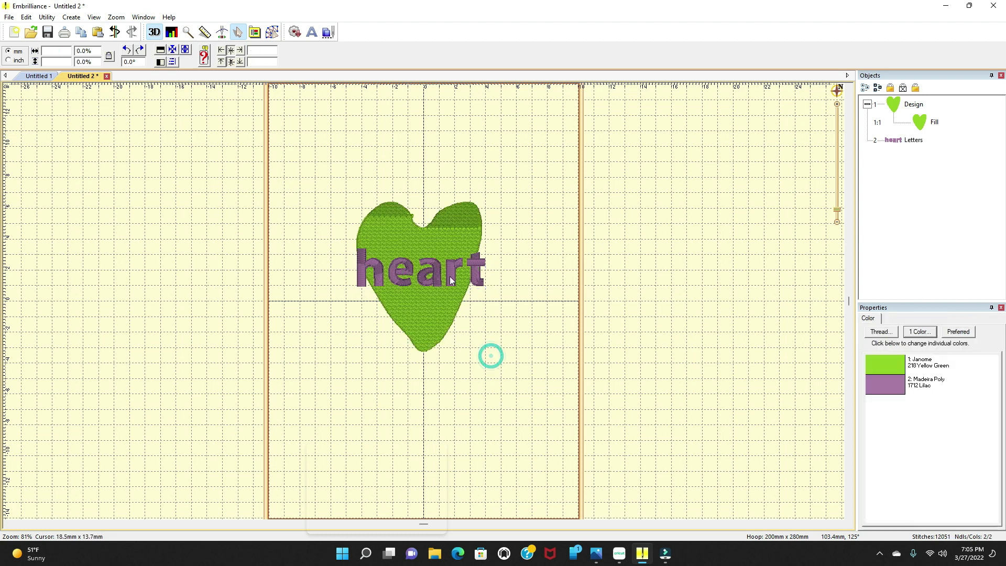
pyautogui.click(483, 276)
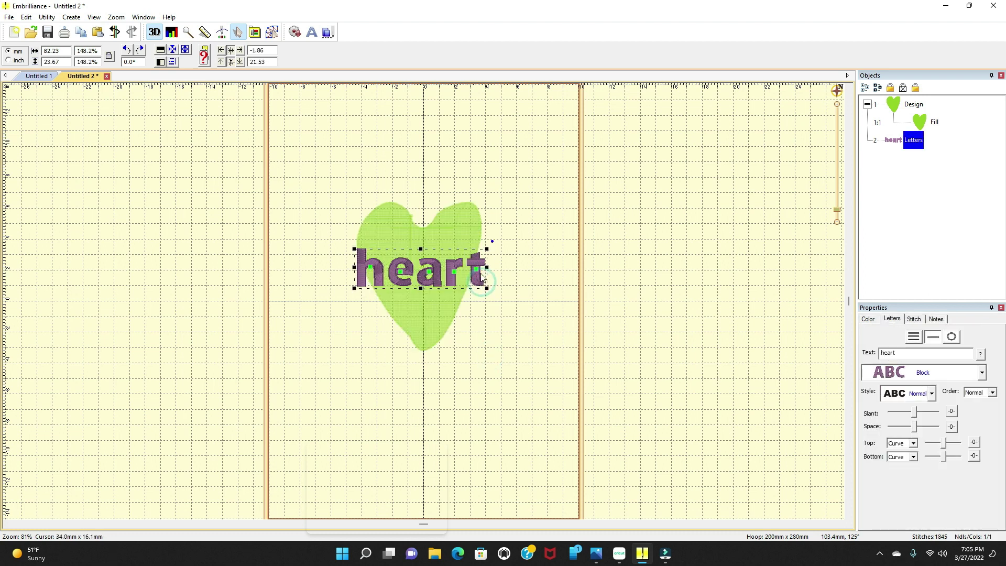
pyautogui.click(899, 352)
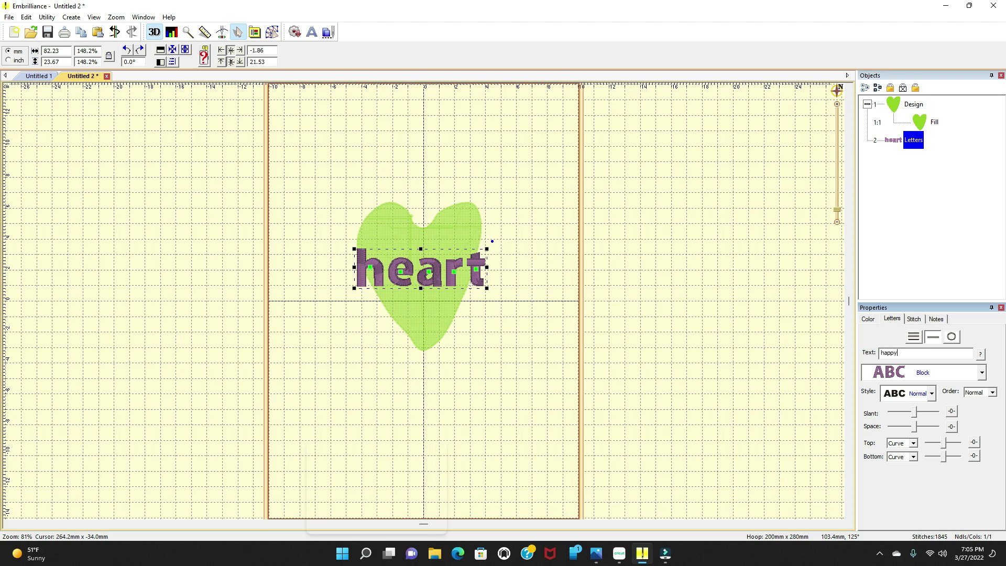
pyautogui.write('happy')
pyautogui.click(499, 342)
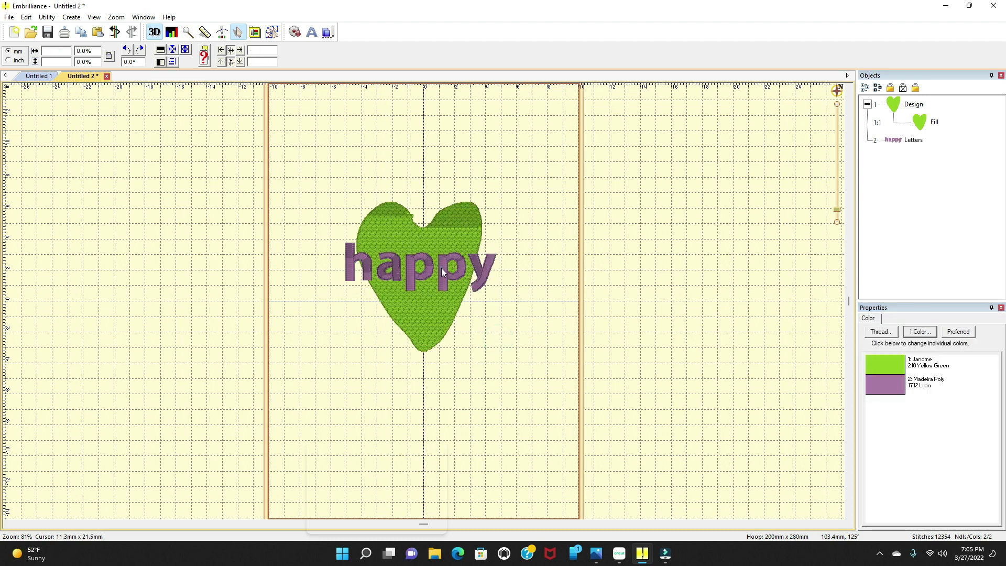
pyautogui.moveTo(441, 268)
pyautogui.mouseDown()
pyautogui.moveTo(448, 319)
pyautogui.moveTo(432, 279)
pyautogui.moveTo(446, 282)
pyautogui.mouseUp()
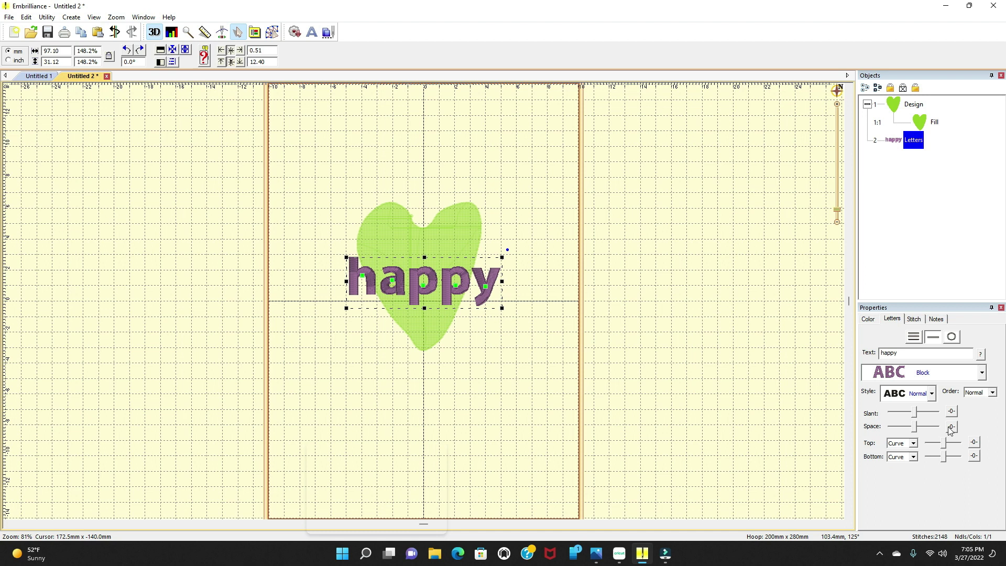
# Step: Choose the Block font for the "happy" lettering and deselect it
pyautogui.click(983, 373)
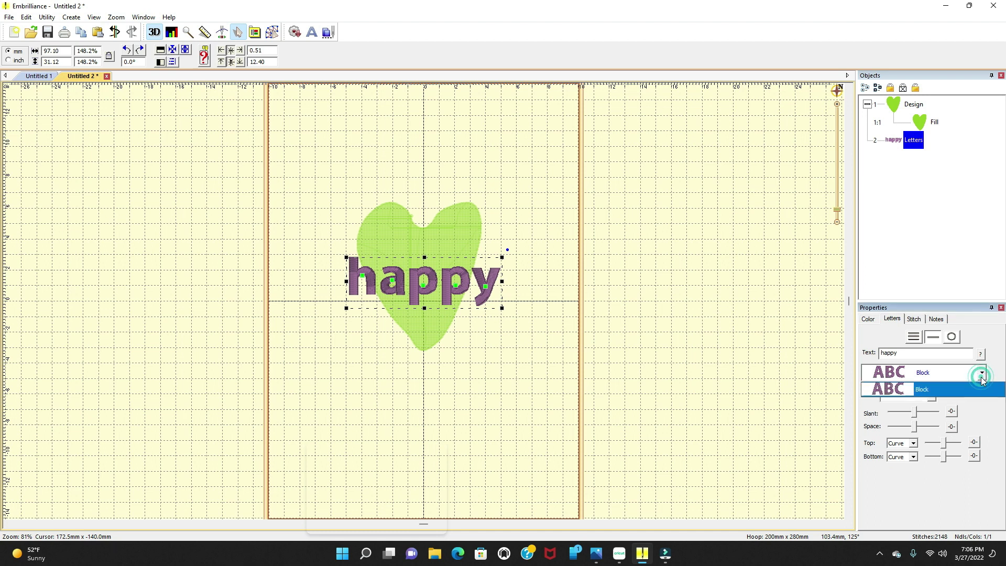
pyautogui.click(911, 389)
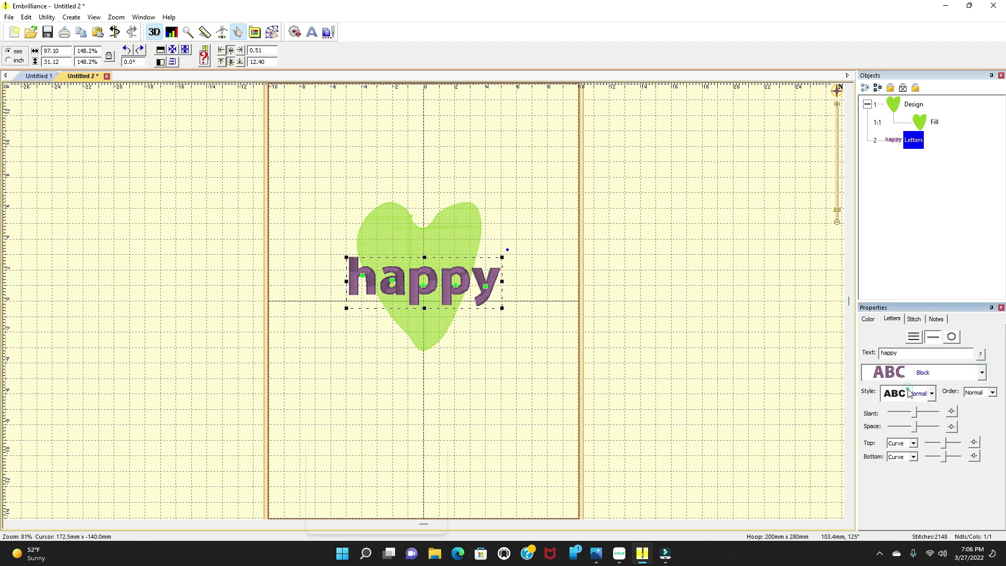
pyautogui.click(892, 319)
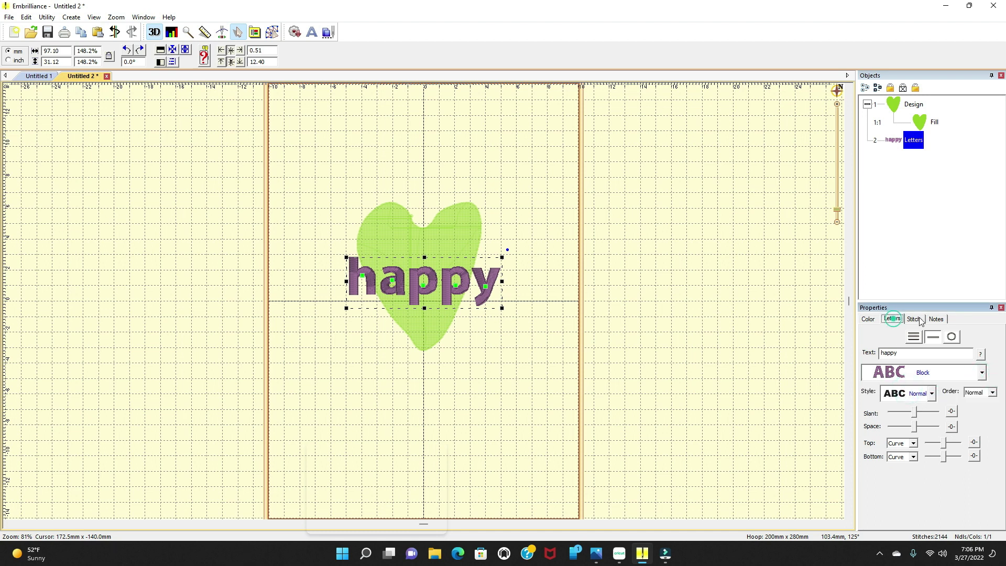
pyautogui.click(426, 377)
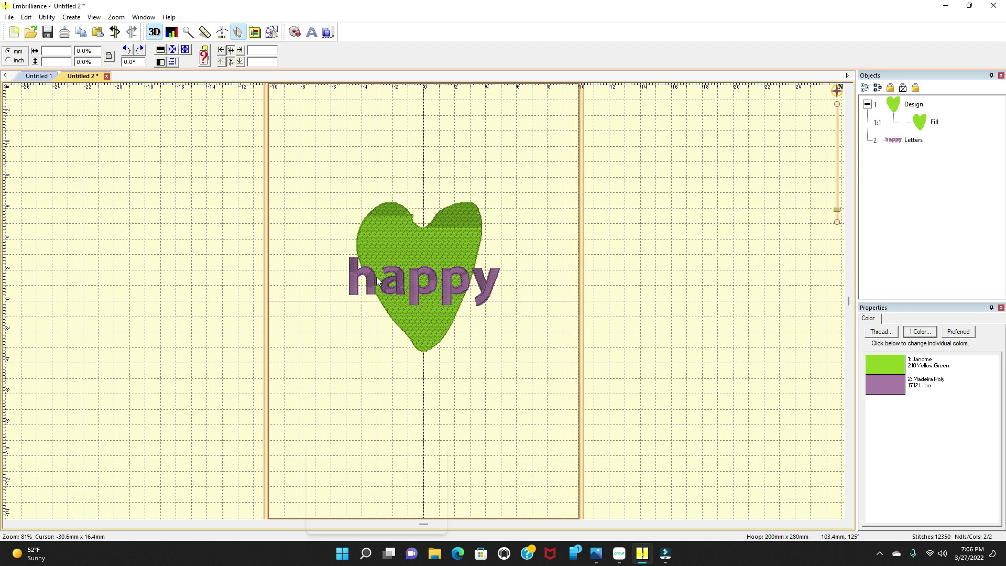
pyautogui.click(475, 280)
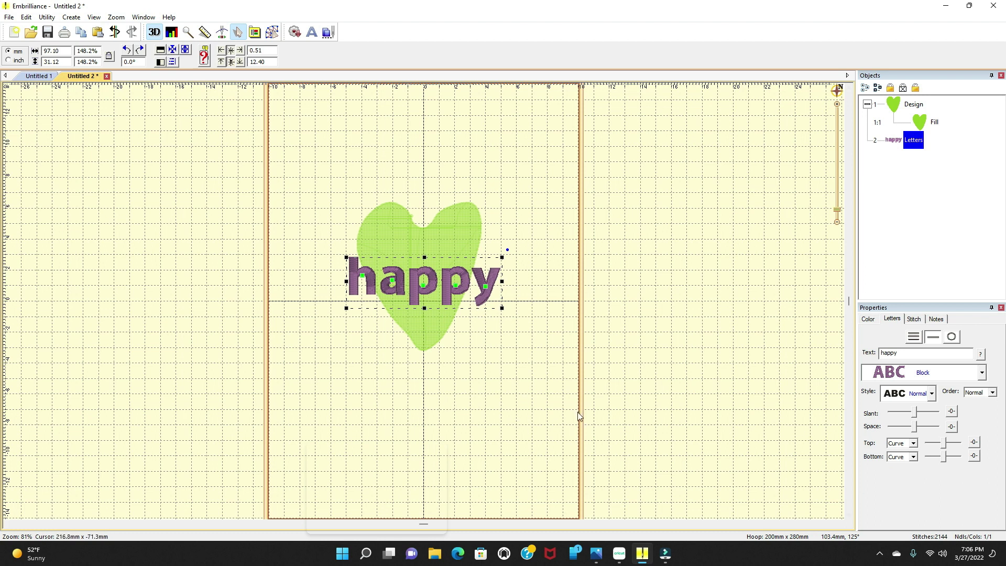
pyautogui.click(456, 358)
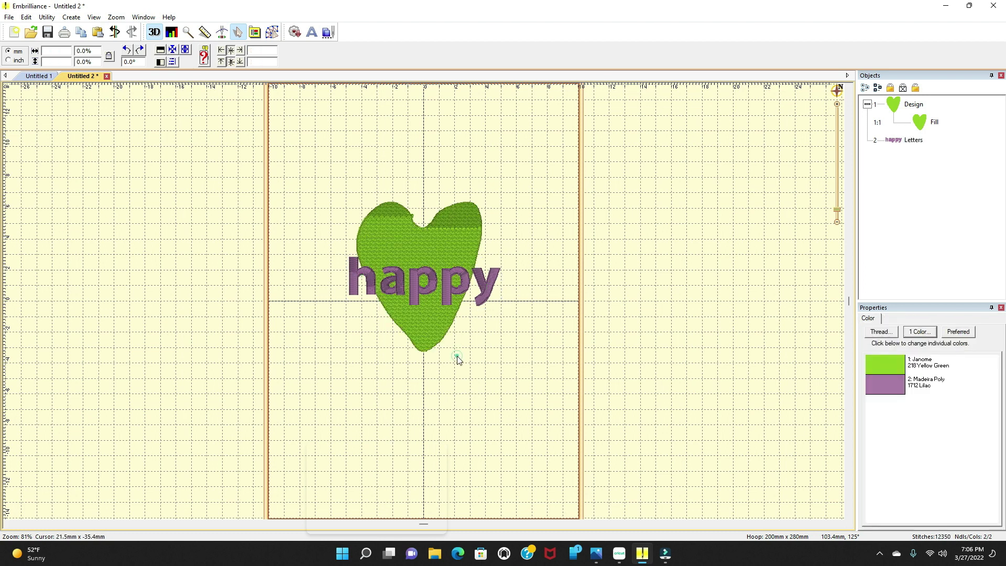
# Step: Apply the Curve shape to the top of the "happy" lettering and bend it fully upward, about 37 mm high overall
pyautogui.click(464, 296)
pyautogui.click(913, 444)
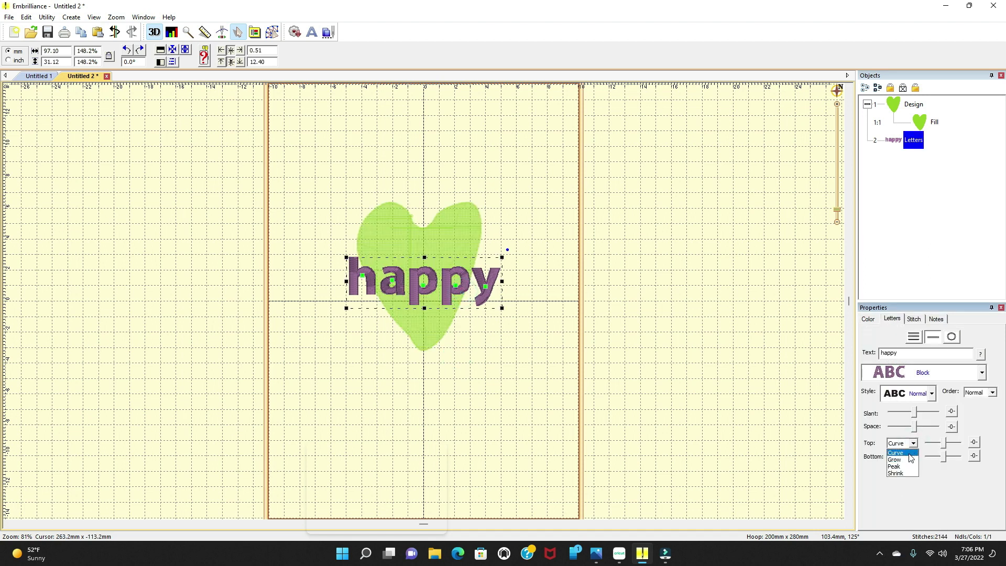
pyautogui.click(910, 453)
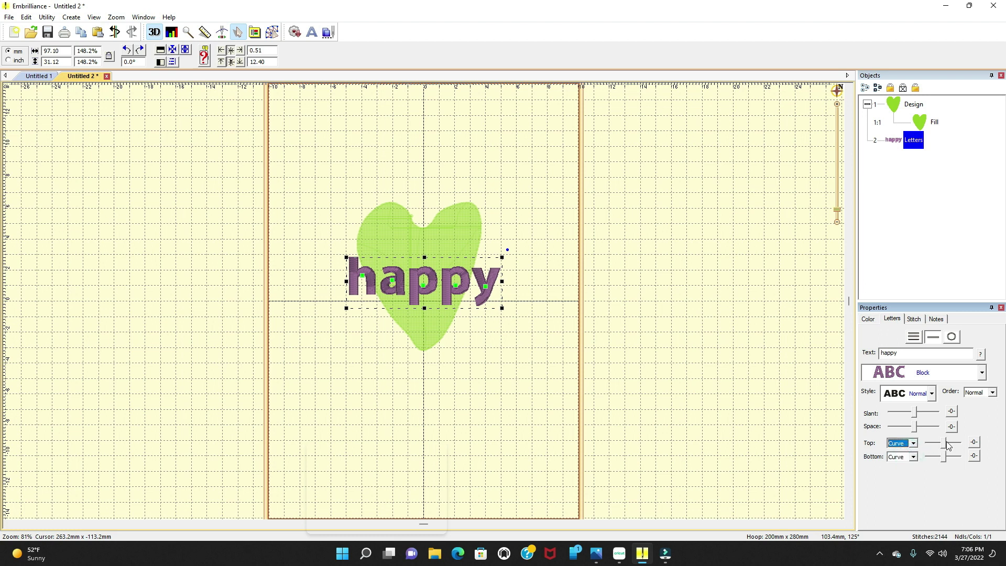
pyautogui.moveTo(944, 442); pyautogui.dragTo(962, 447)
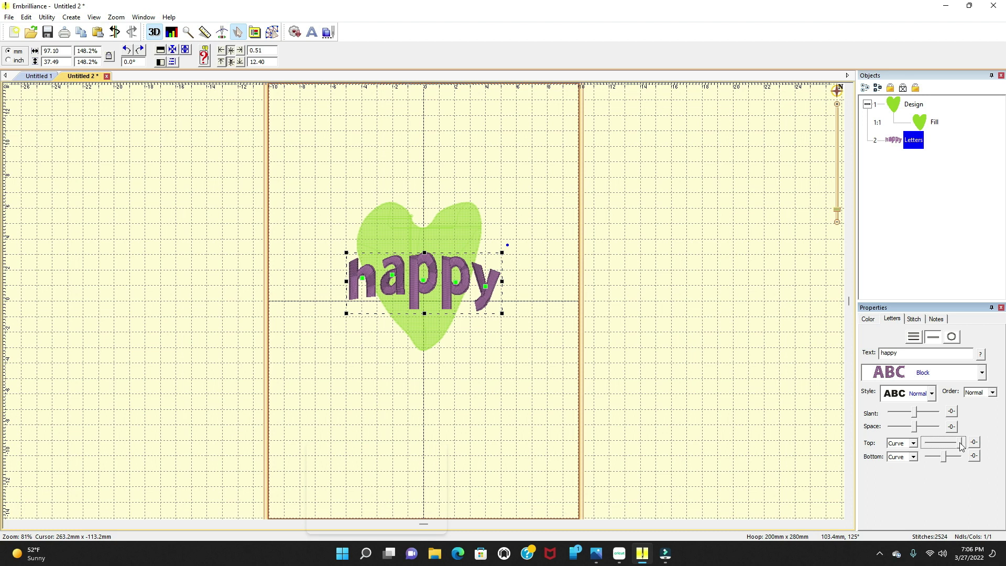
pyautogui.moveTo(961, 445); pyautogui.dragTo(926, 446)
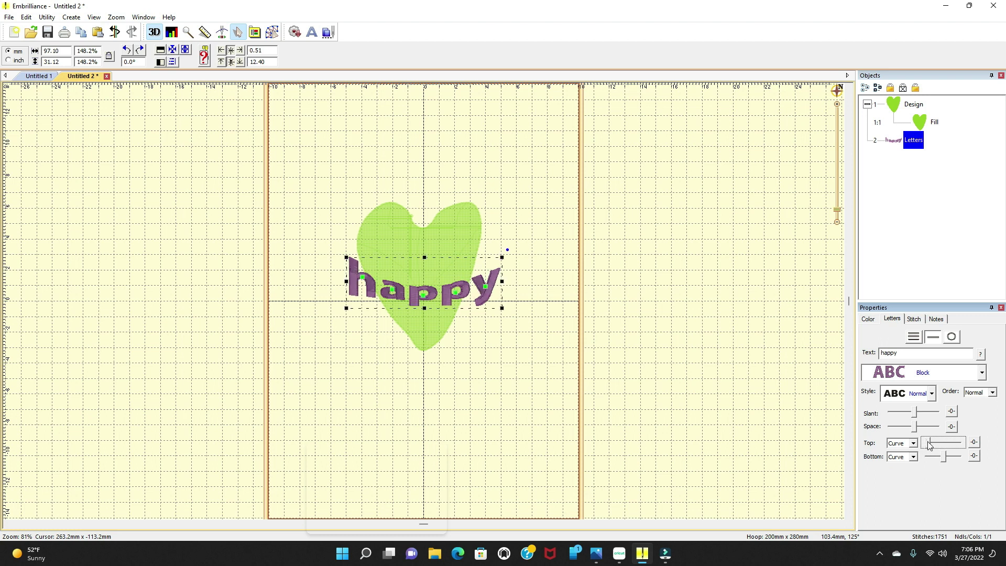
pyautogui.moveTo(928, 444); pyautogui.dragTo(962, 444)
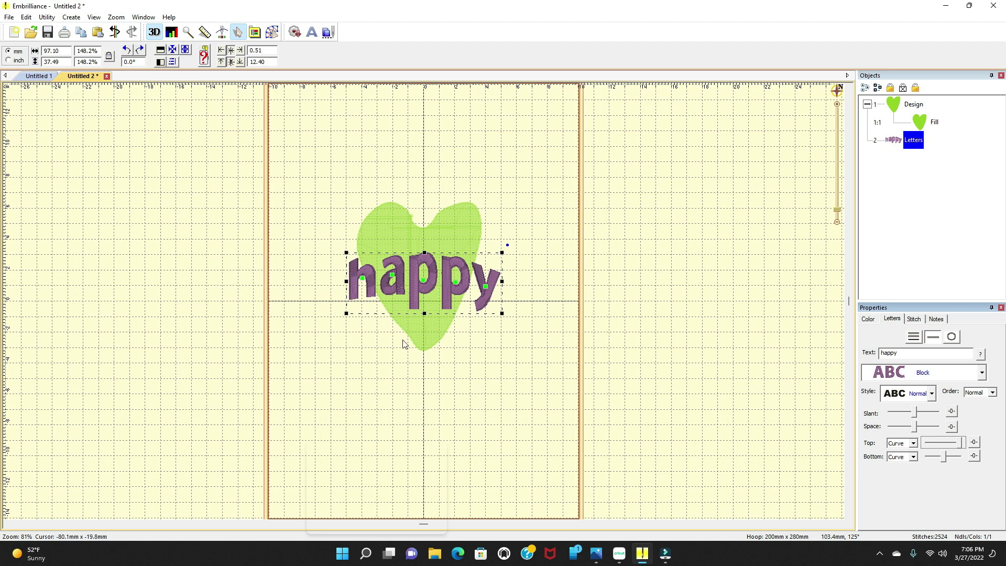
# Step: Set the bottom shape of the "happy" lettering to Grow with a slight positive amount, about 40 mm high overall
pyautogui.click(913, 458)
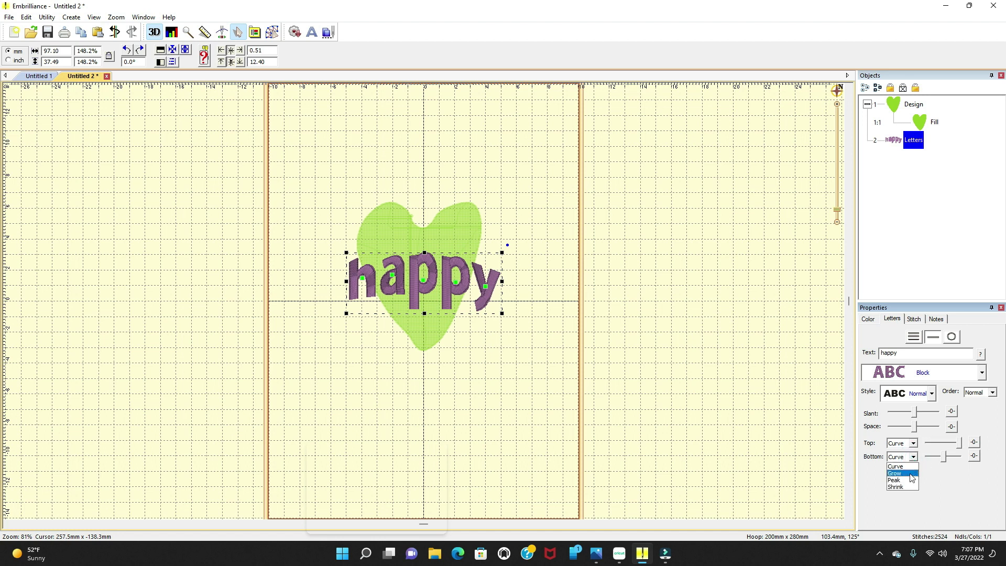
pyautogui.click(946, 454)
pyautogui.moveTo(952, 458); pyautogui.dragTo(967, 457)
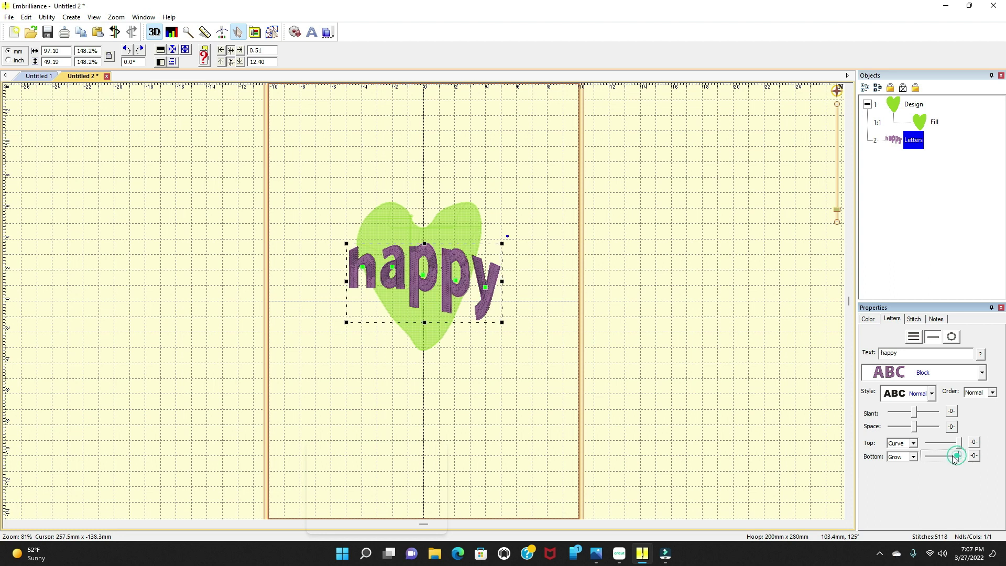
pyautogui.moveTo(957, 455); pyautogui.dragTo(914, 458)
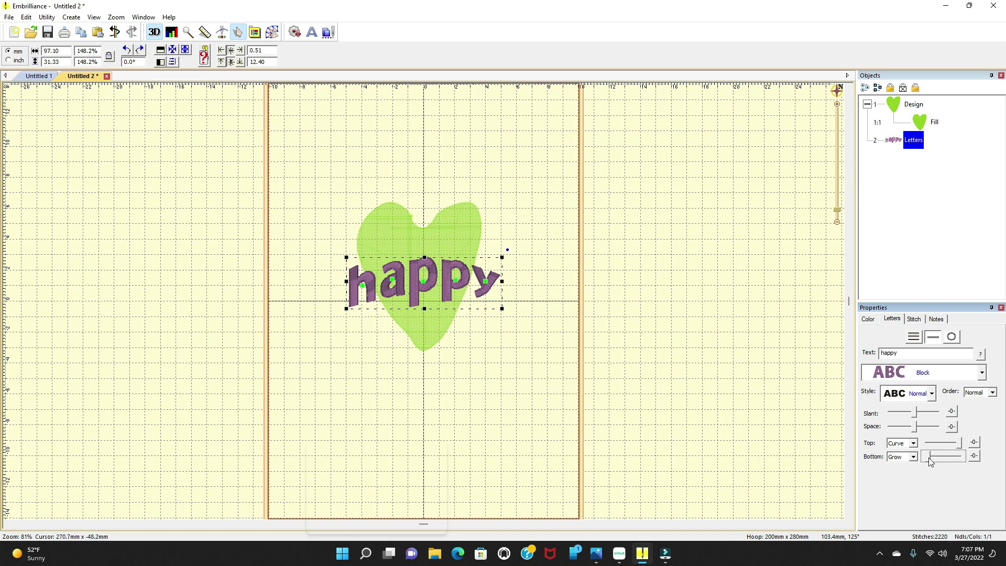
pyautogui.moveTo(929, 458); pyautogui.dragTo(947, 456)
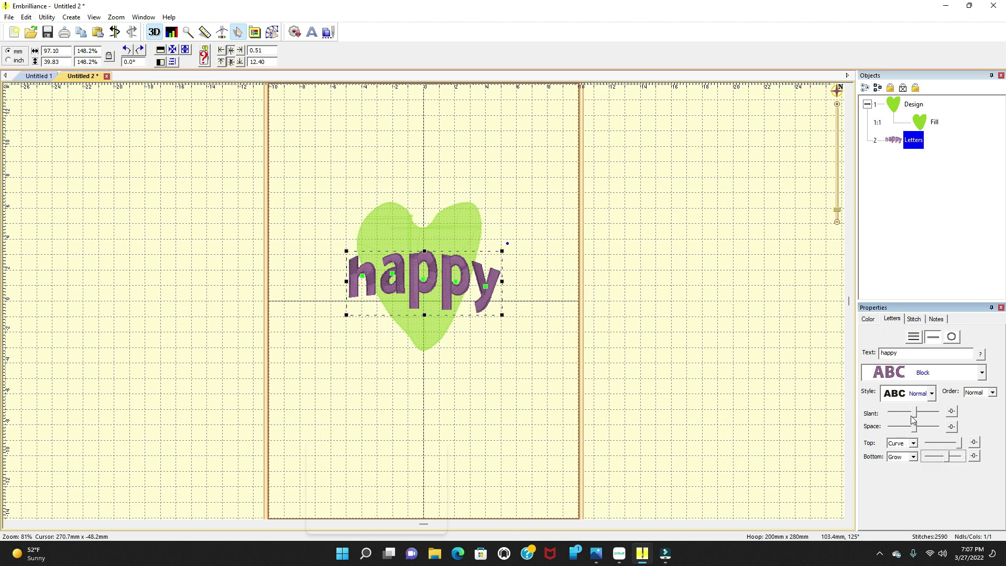
# Step: Widen the "happy" letter spacing to about 130 mm overall and shift individual letters up and down to stagger them
pyautogui.moveTo(916, 411)
pyautogui.mouseDown()
pyautogui.moveTo(945, 421)
pyautogui.moveTo(886, 421)
pyautogui.moveTo(915, 415)
pyautogui.mouseUp()
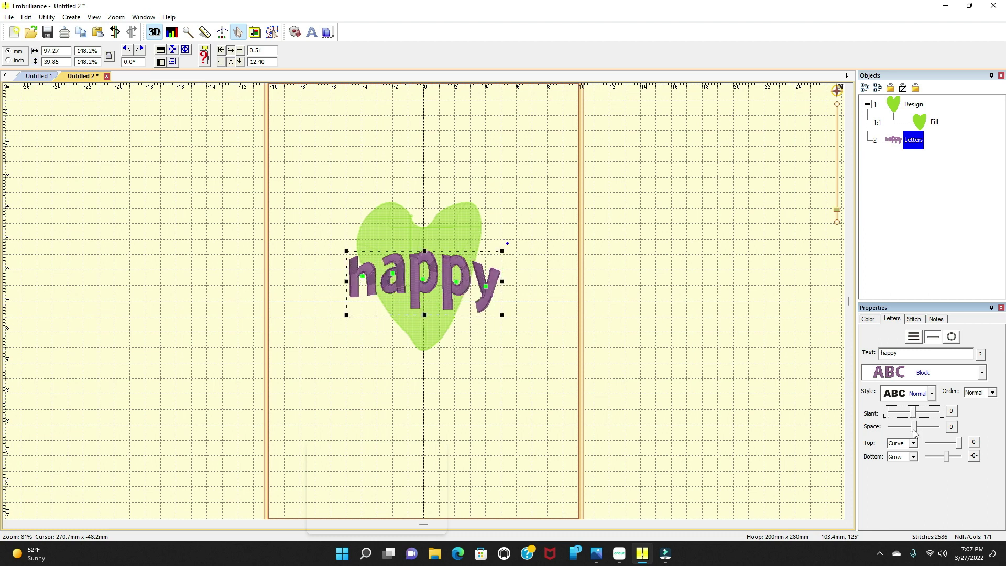
pyautogui.moveTo(917, 427); pyautogui.dragTo(939, 428)
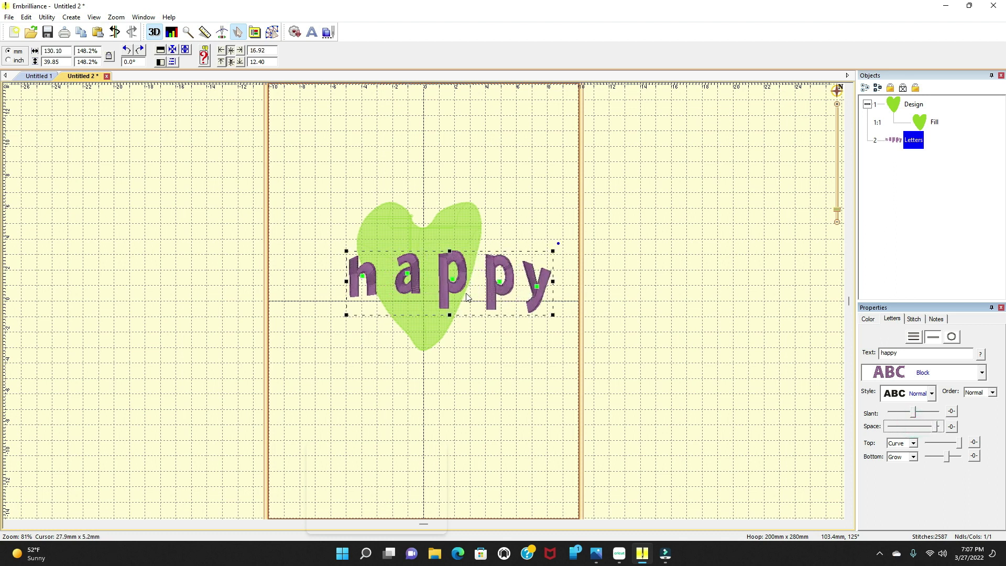
pyautogui.moveTo(454, 282); pyautogui.dragTo(455, 318)
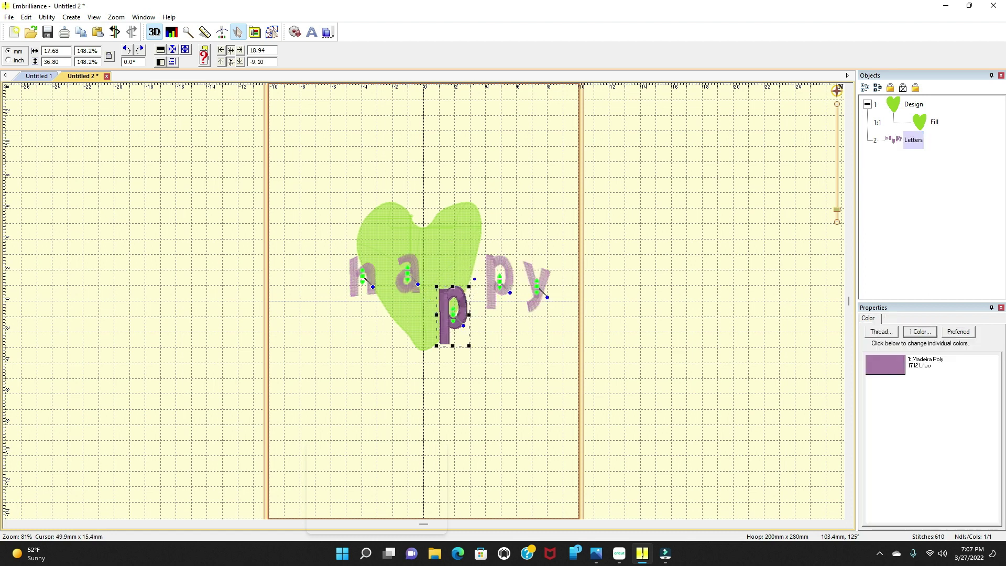
pyautogui.moveTo(500, 286); pyautogui.dragTo(510, 252)
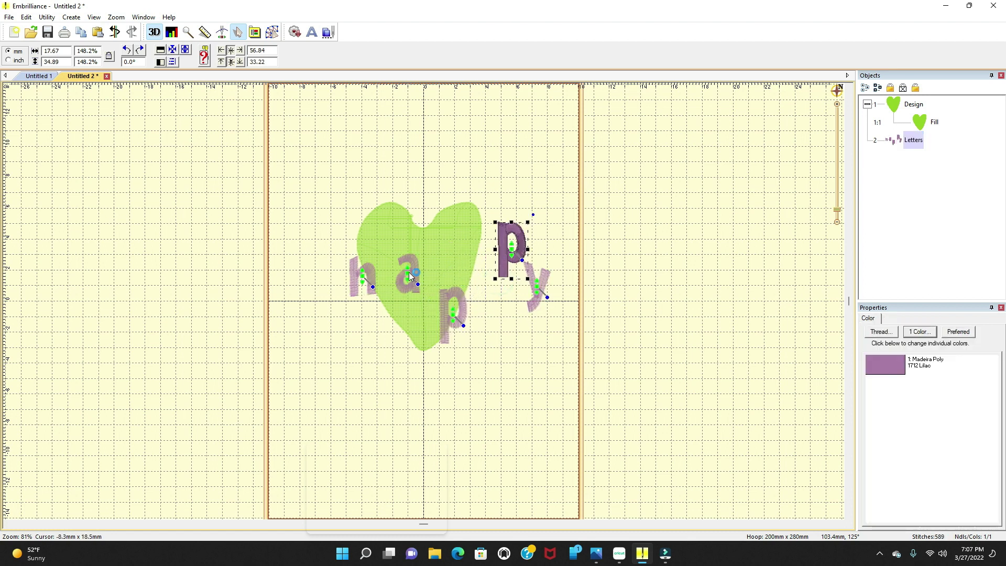
pyautogui.moveTo(409, 270)
pyautogui.mouseDown()
pyautogui.moveTo(401, 294)
pyautogui.moveTo(426, 266)
pyautogui.moveTo(432, 233)
pyautogui.moveTo(372, 214)
pyautogui.moveTo(404, 260)
pyautogui.moveTo(399, 307)
pyautogui.moveTo(416, 246)
pyautogui.moveTo(358, 221)
pyautogui.moveTo(336, 262)
pyautogui.moveTo(457, 341)
pyautogui.moveTo(448, 228)
pyautogui.moveTo(383, 281)
pyautogui.moveTo(399, 272)
pyautogui.moveTo(409, 283)
pyautogui.mouseUp()
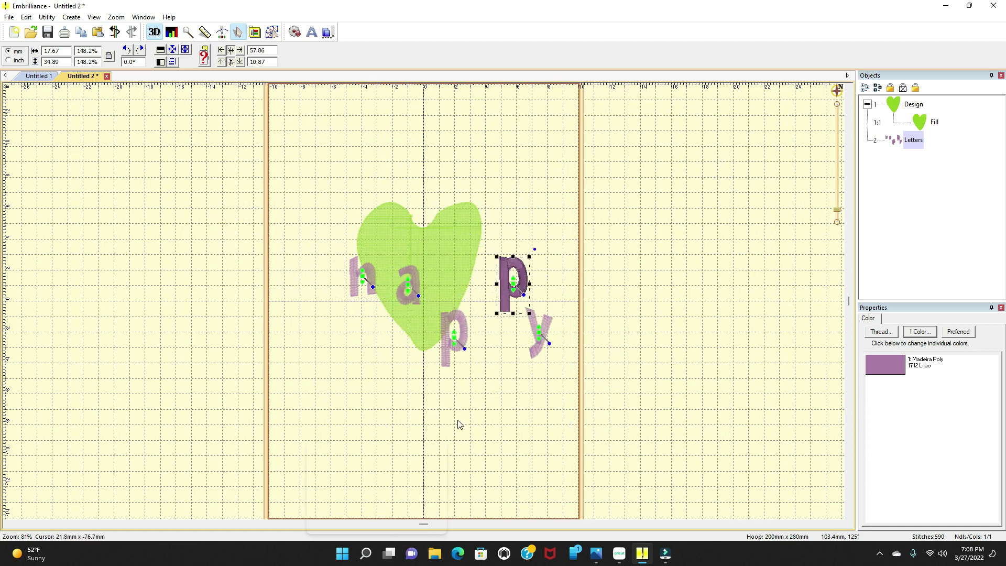
pyautogui.click(478, 403)
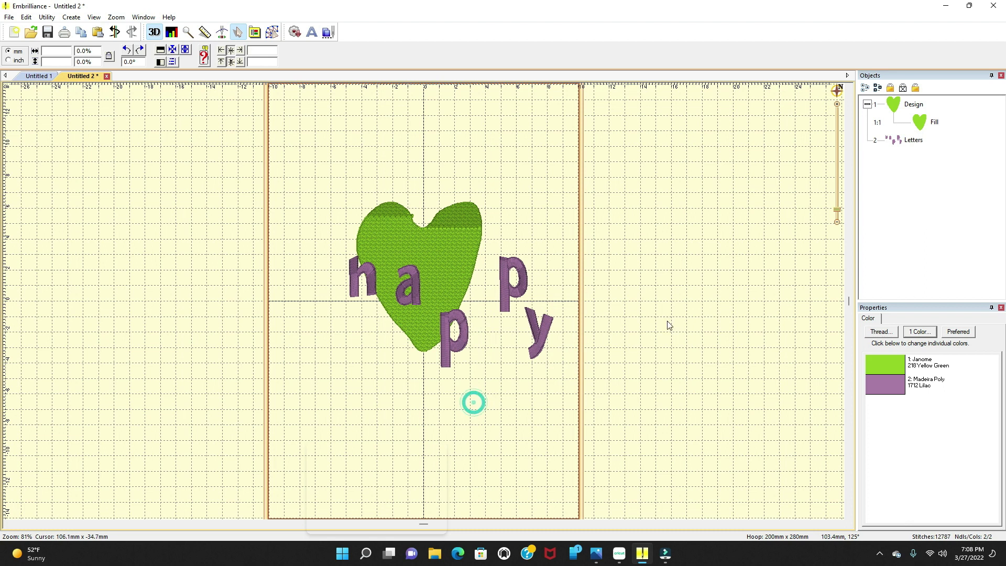
# Step: Tighten the "happy" letter spacing to about 99 mm overall and raise the first "p" toward the other letters
pyautogui.click(509, 297)
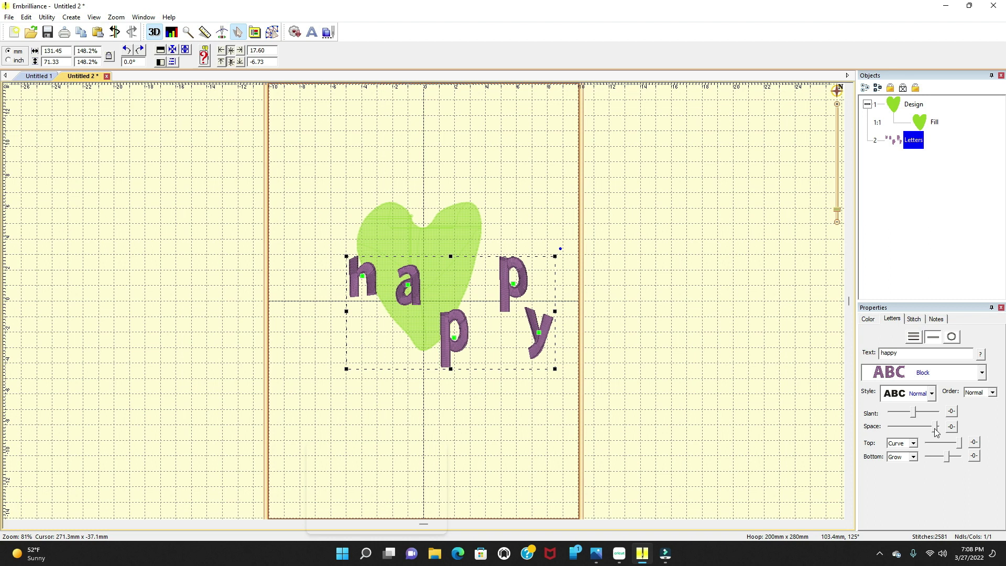
pyautogui.moveTo(936, 428); pyautogui.dragTo(916, 429)
pyautogui.moveTo(426, 344); pyautogui.dragTo(464, 294)
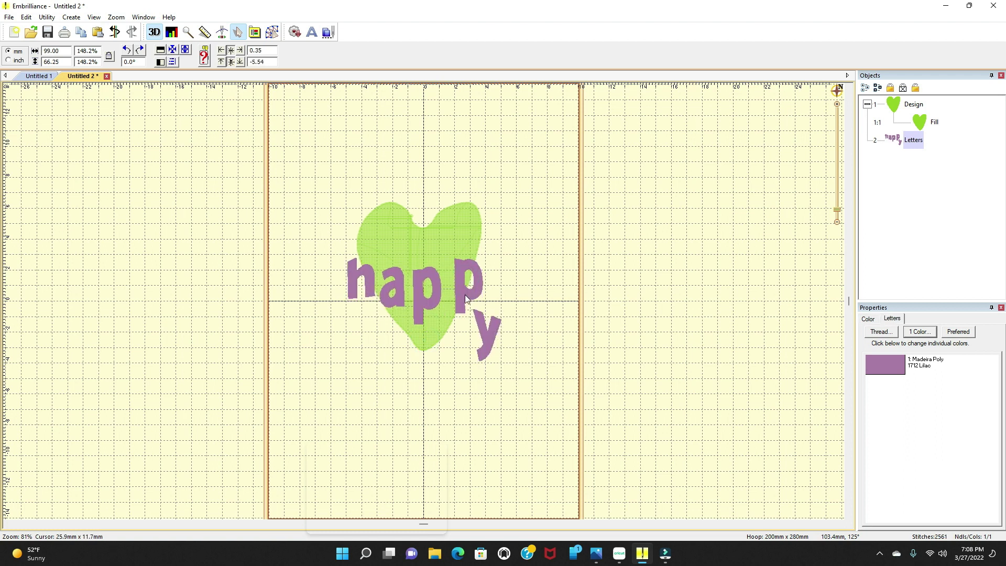
# Step: Move the "y" up beside the second "p", at about 55.1 mm, 3.3 mm, and deselect the lettering
pyautogui.click(491, 344)
pyautogui.moveTo(487, 340); pyautogui.dragTo(510, 302)
pyautogui.click(509, 302)
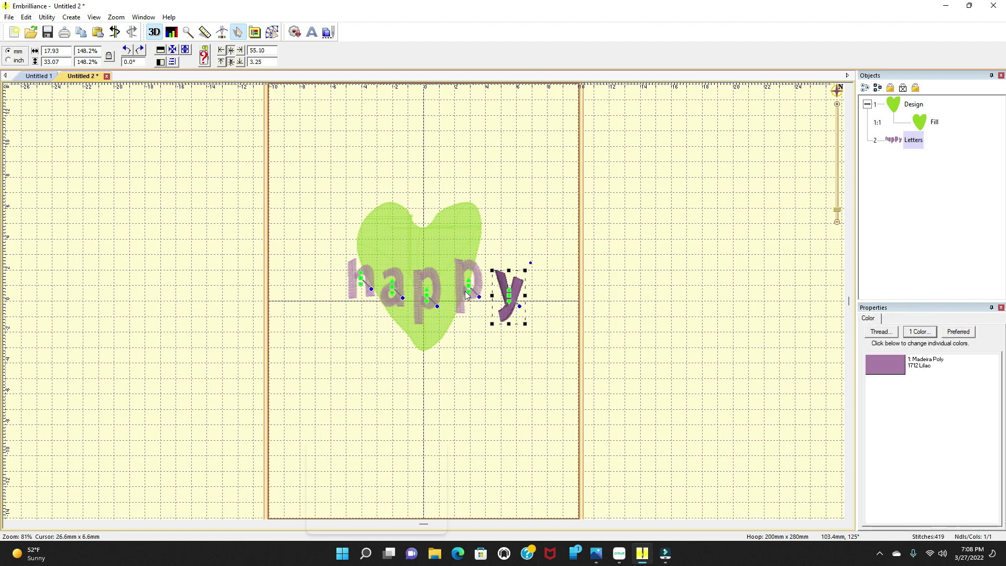
pyautogui.click(486, 385)
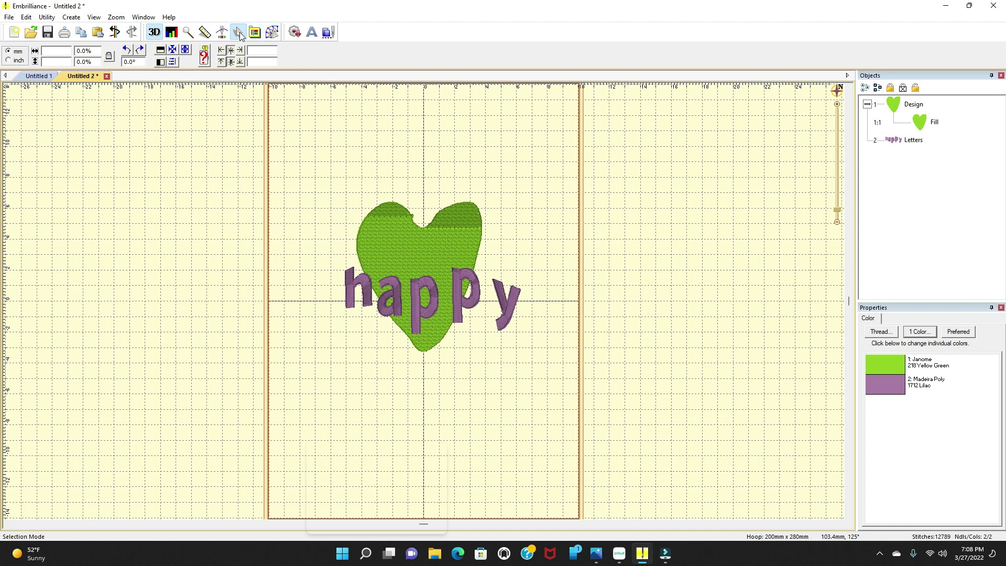
# Step: Preview the stitch-out of the heart and lettering in the stitch simulator from the first stitch to the last
pyautogui.click(222, 32)
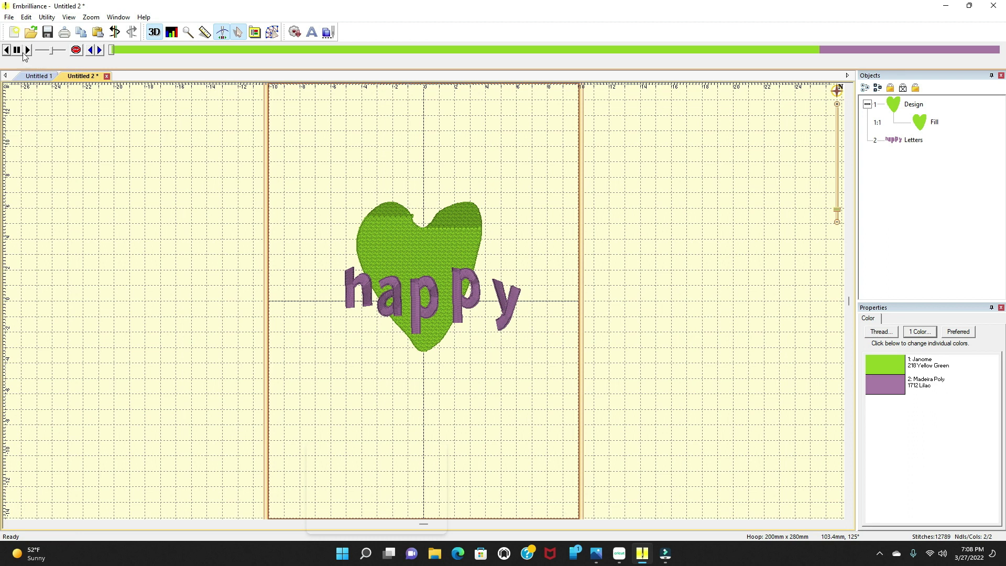
pyautogui.click(28, 50)
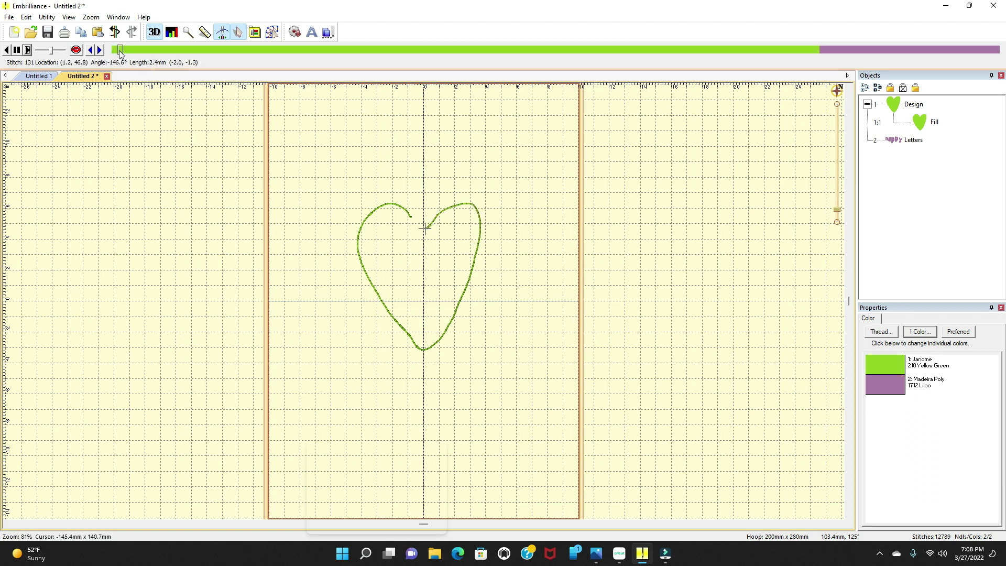
pyautogui.moveTo(120, 51); pyautogui.dragTo(327, 50)
pyautogui.moveTo(336, 89)
pyautogui.mouseDown()
pyautogui.moveTo(400, 89)
pyautogui.moveTo(597, 126)
pyautogui.moveTo(850, 130)
pyautogui.moveTo(1004, 155)
pyautogui.mouseUp()
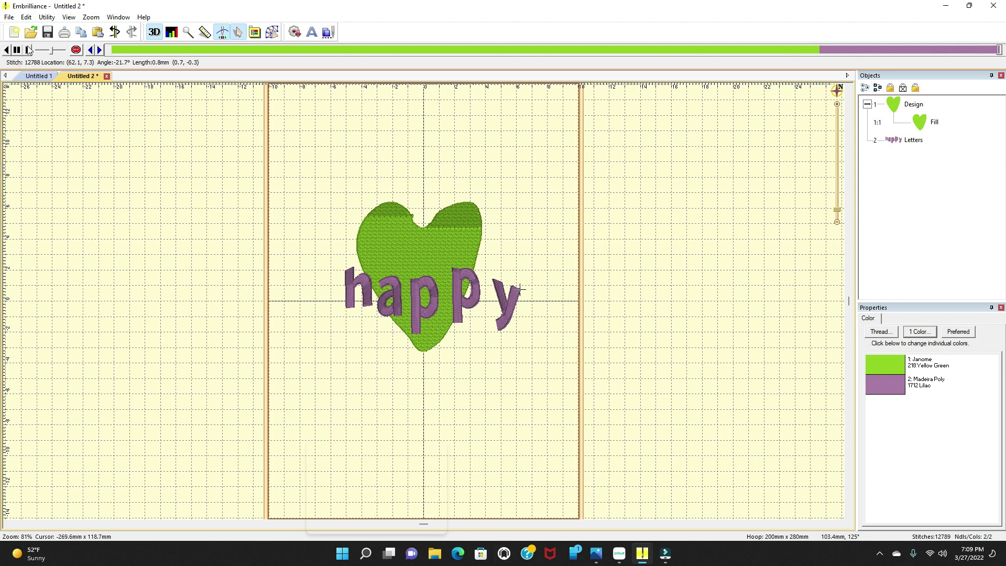
pyautogui.click(29, 50)
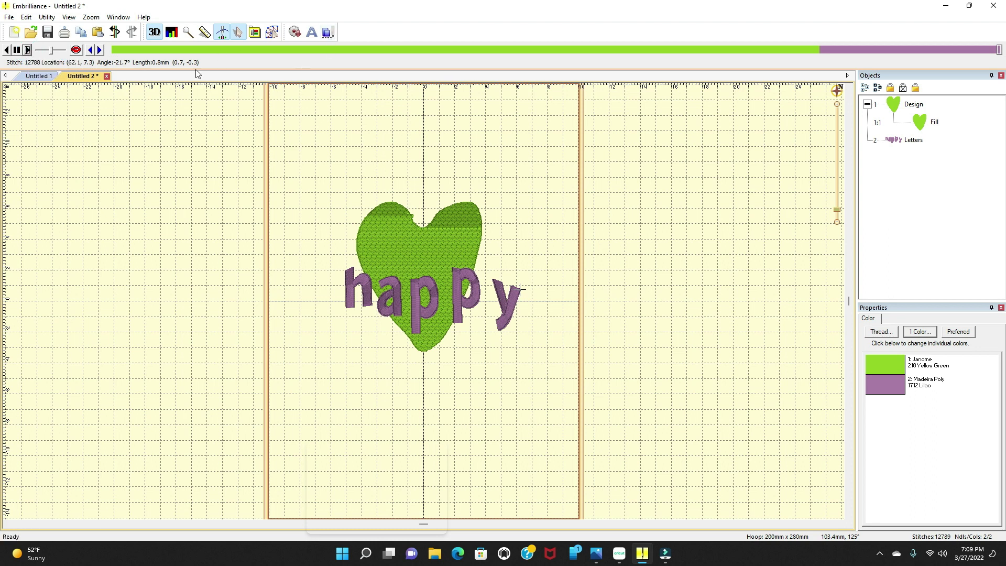
# Step: Switch from the stitch simulator to Create mode
pyautogui.click(272, 32)
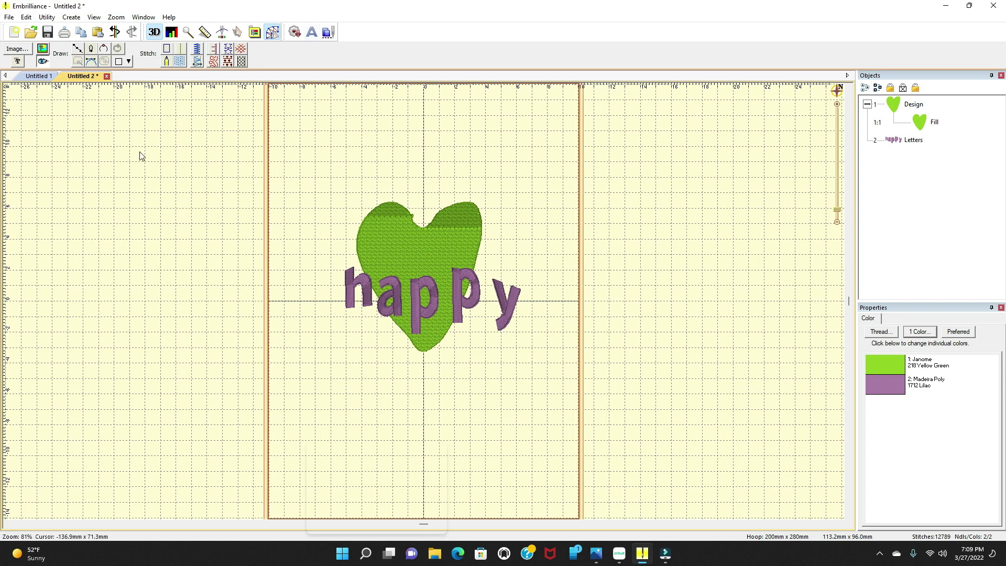
# Step: Close the Untitled 2 heart and lettering design without saving its changes
pyautogui.click(107, 76)
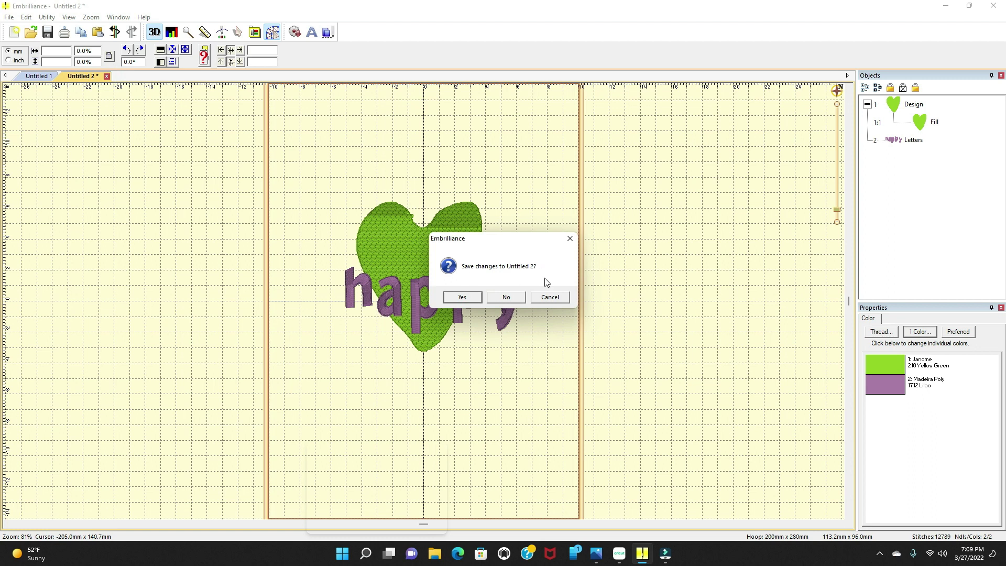
pyautogui.click(506, 297)
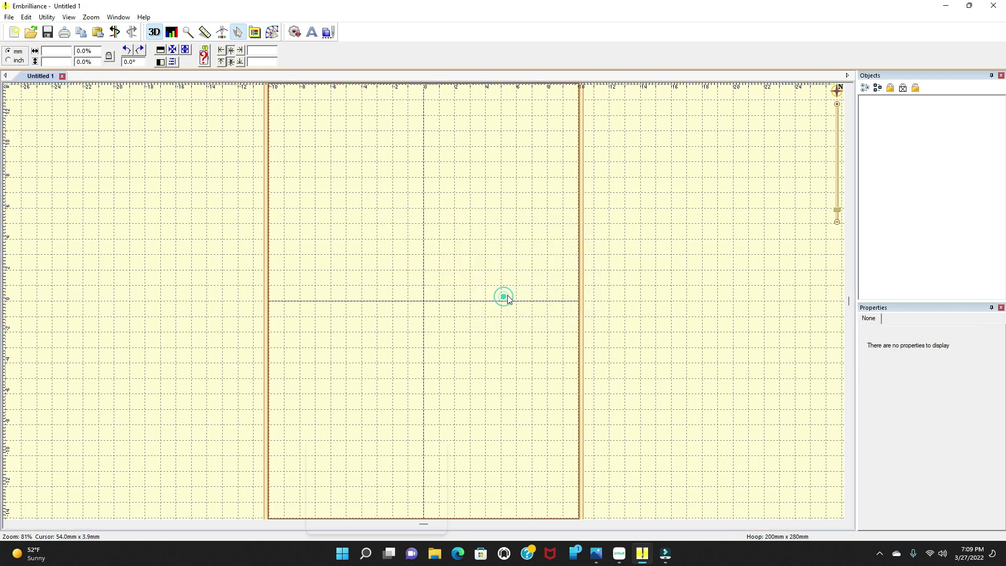
# Step: Add a default "ABC" lettering object to the empty page and delete it
pyautogui.click(312, 32)
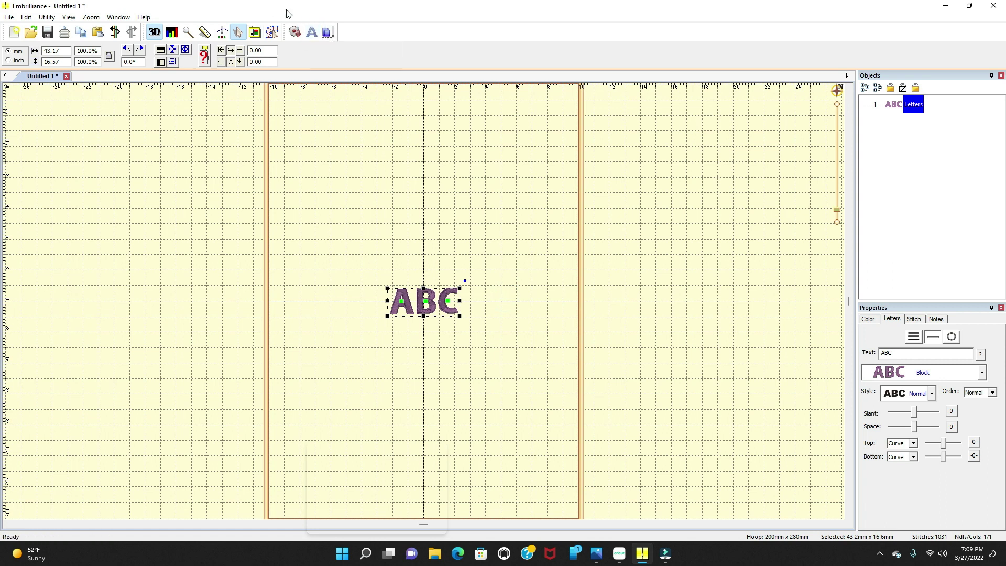
pyautogui.rightClick(398, 309)
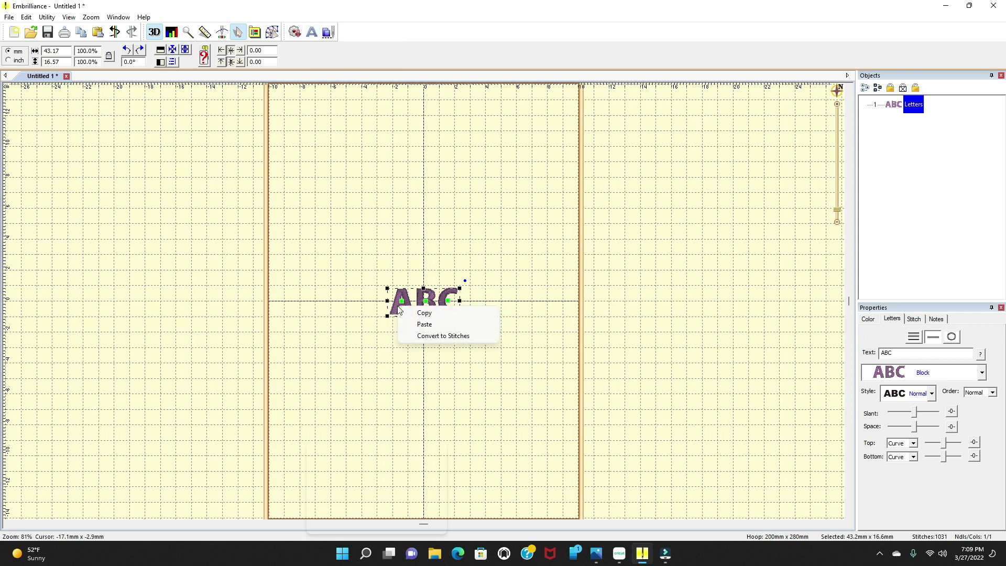
pyautogui.click(468, 259)
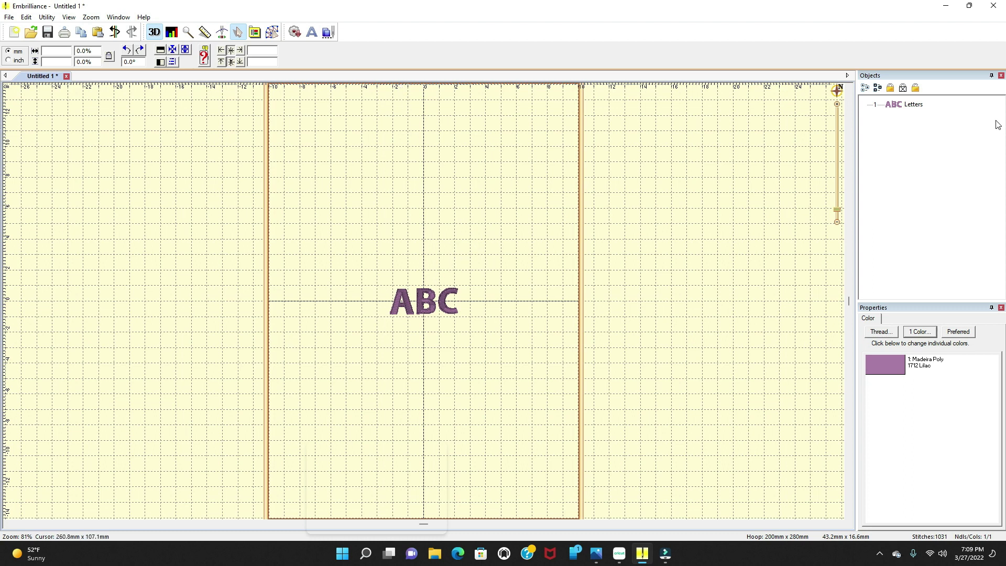
pyautogui.click(913, 105)
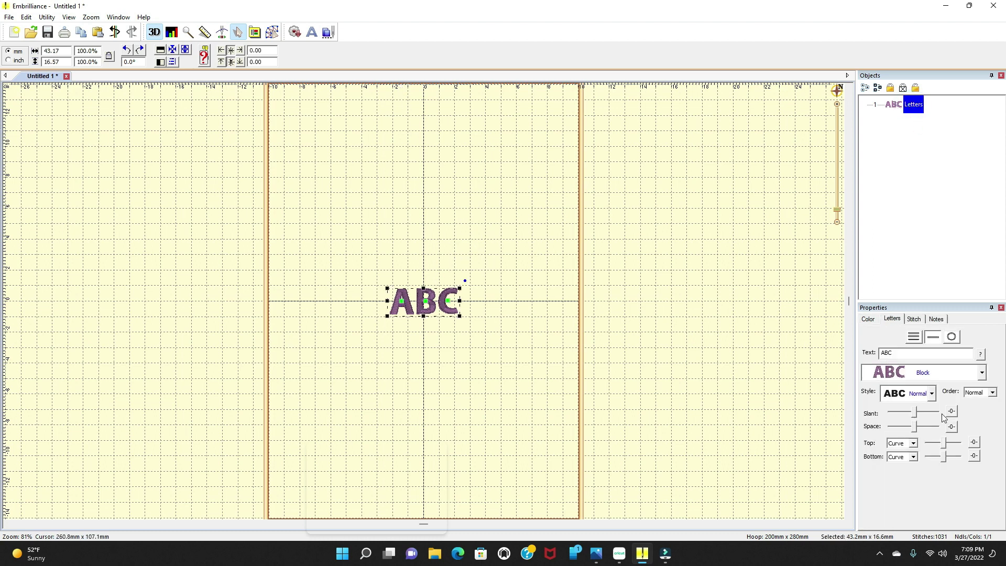
pyautogui.click(928, 353)
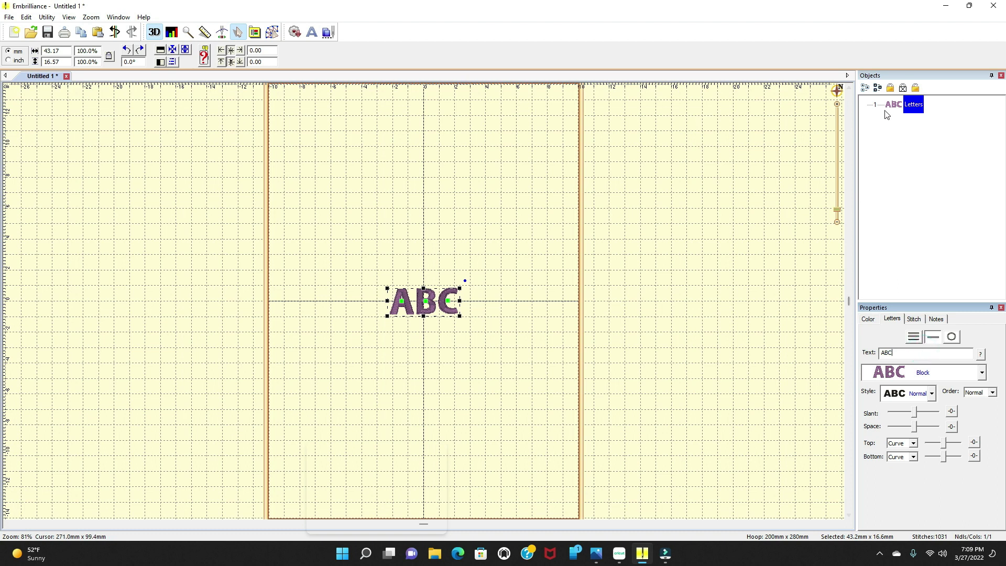
pyautogui.click(899, 108)
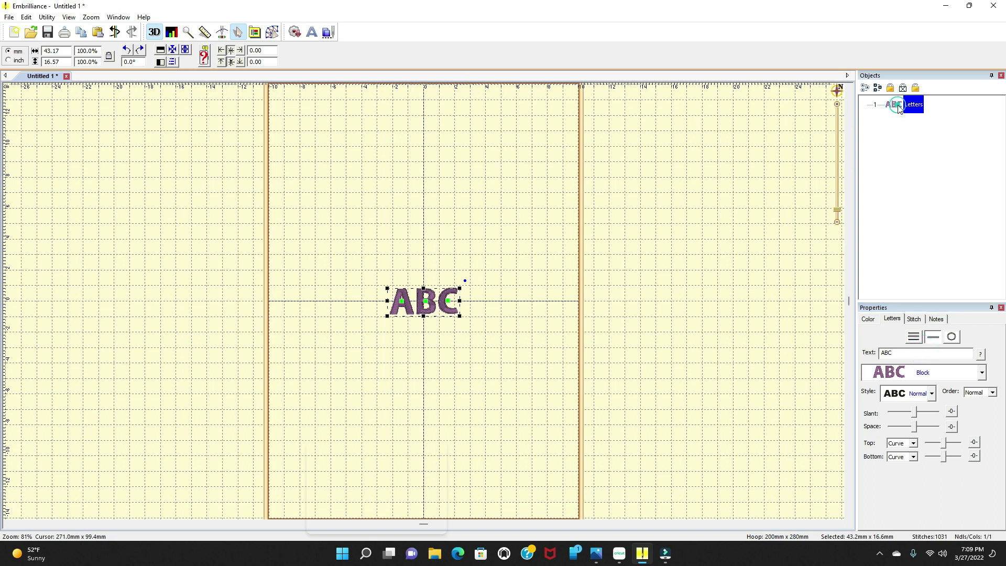
pyautogui.press('Delete')
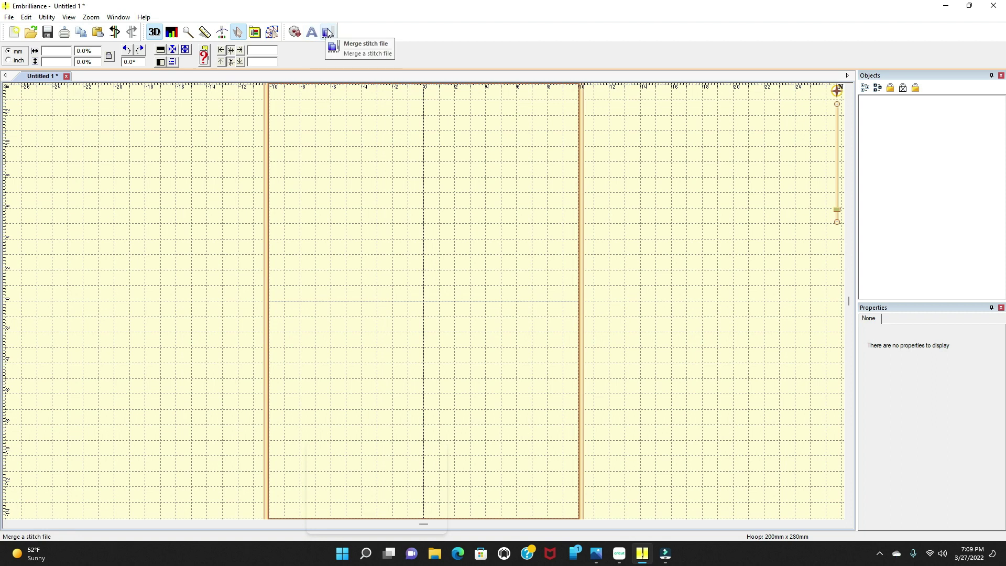
# Step: Examine the design library's Embrilliance: Outlines categories, from Clouds and Bubbles through Floral, Hearts, Shapes and Shields to Stars
pyautogui.click(295, 32)
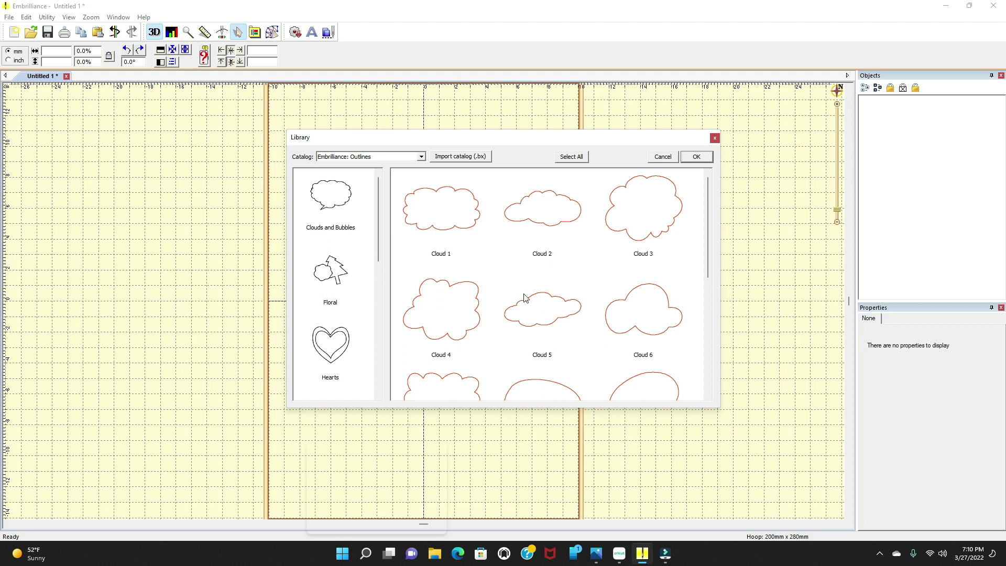
pyautogui.scroll(-5, 478, 263)
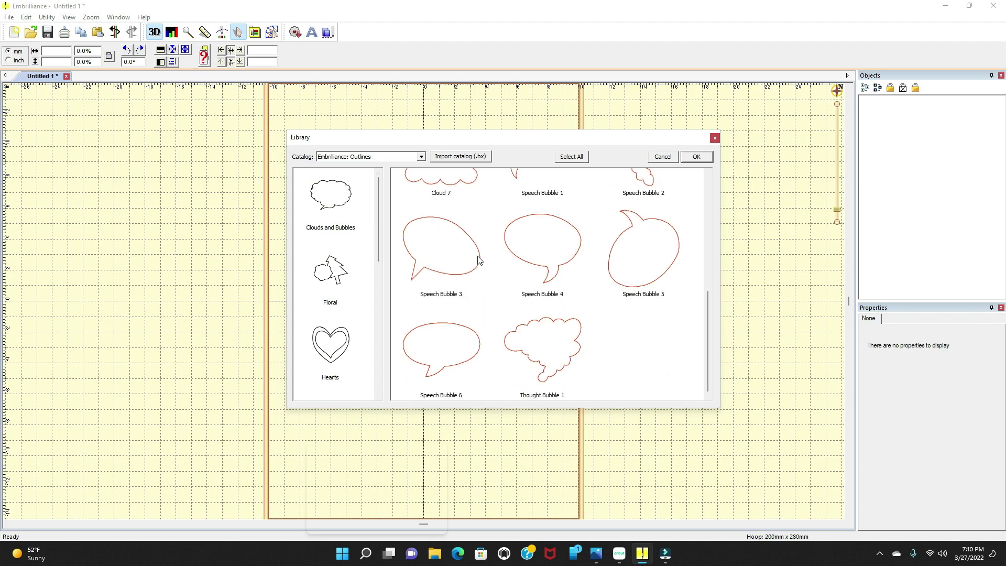
pyautogui.scroll(5, 478, 260)
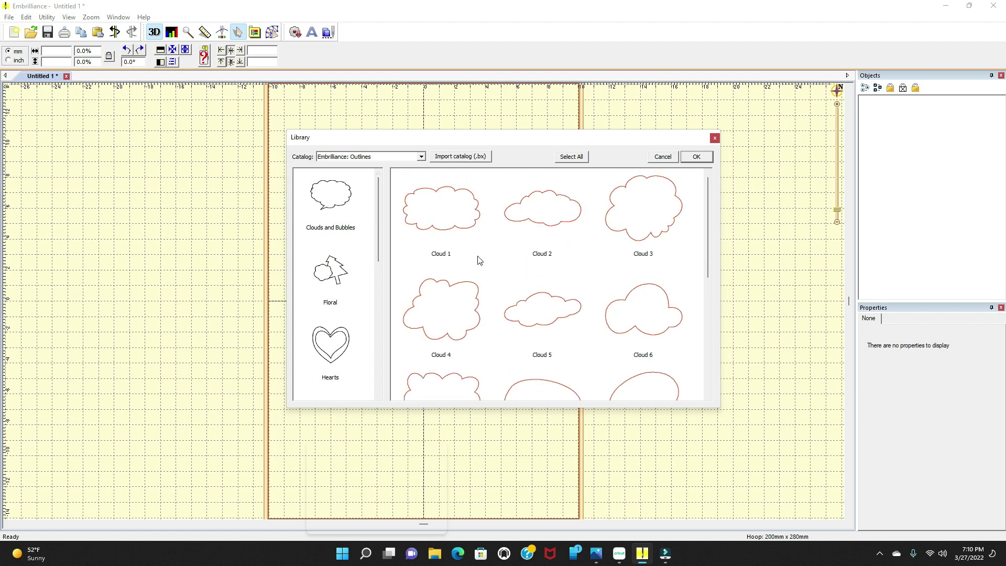
pyautogui.click(332, 283)
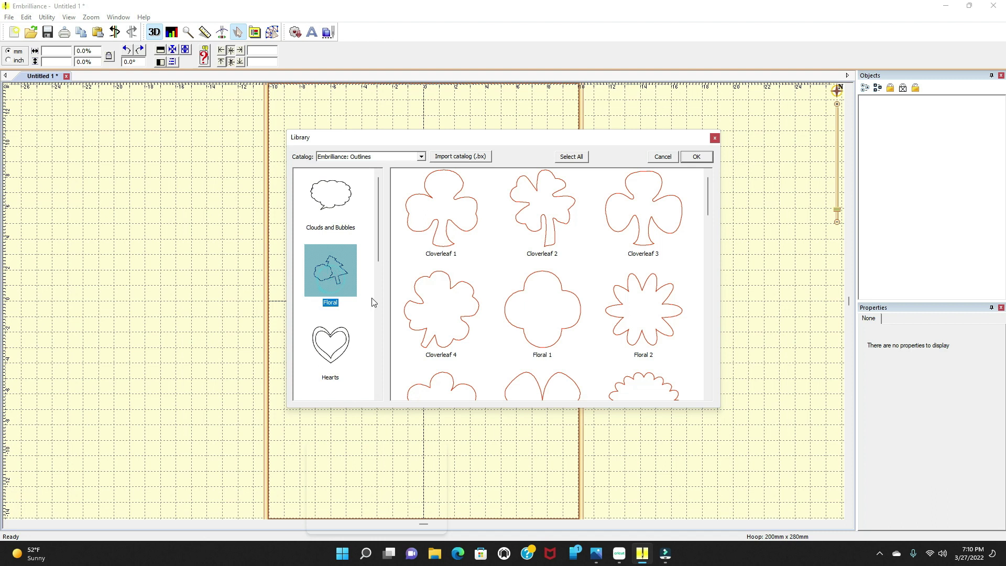
pyautogui.click(346, 356)
pyautogui.moveTo(379, 254); pyautogui.dragTo(376, 318)
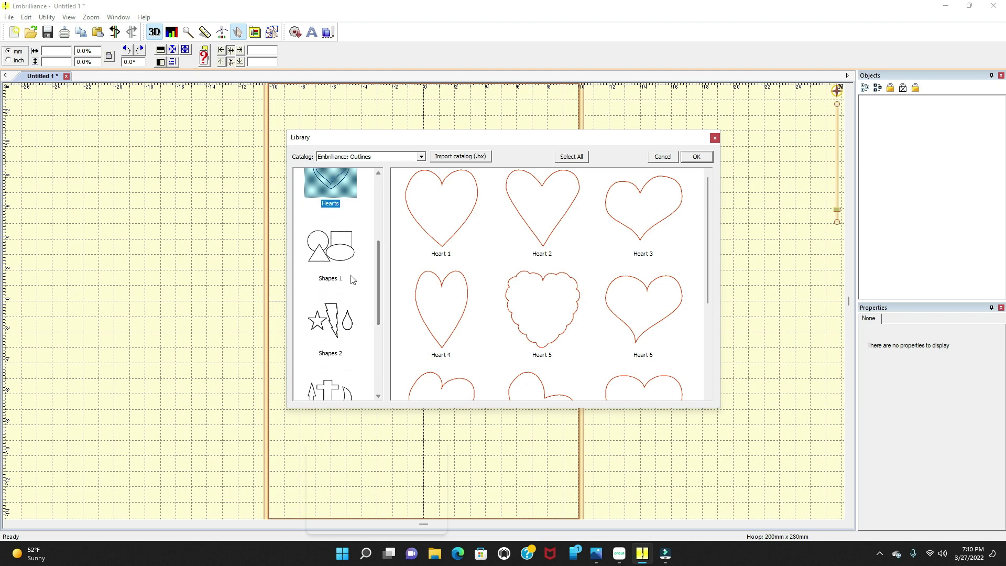
pyautogui.click(343, 262)
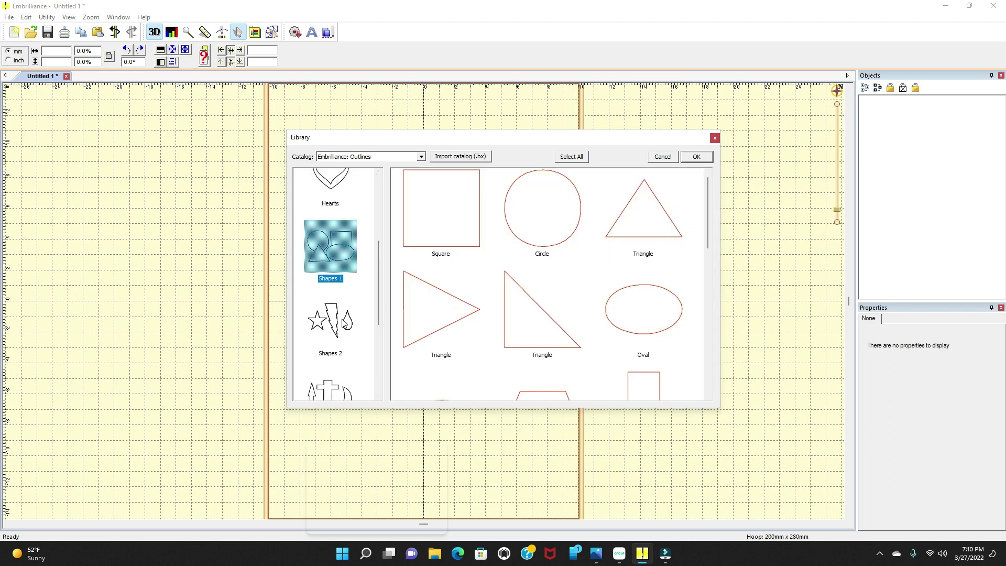
pyautogui.click(344, 322)
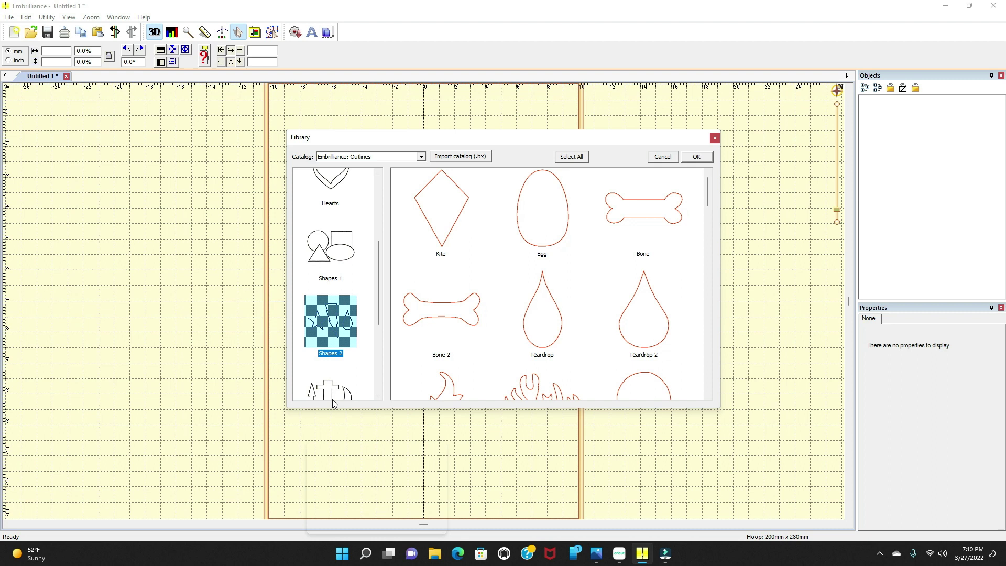
pyautogui.scroll(-3, 379, 325)
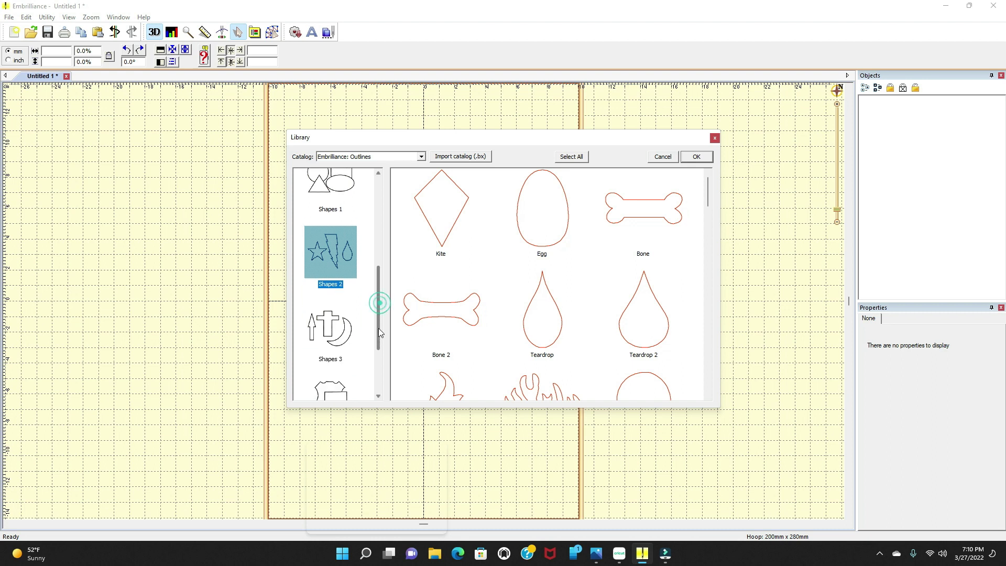
pyautogui.click(349, 322)
pyautogui.click(341, 381)
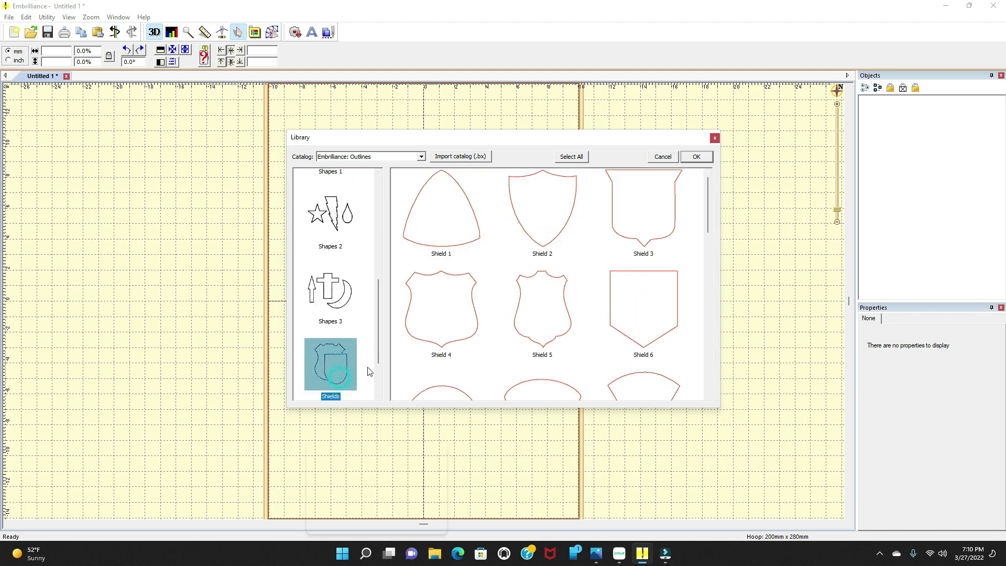
pyautogui.scroll(-1, 379, 312)
pyautogui.scroll(-1, 379, 330)
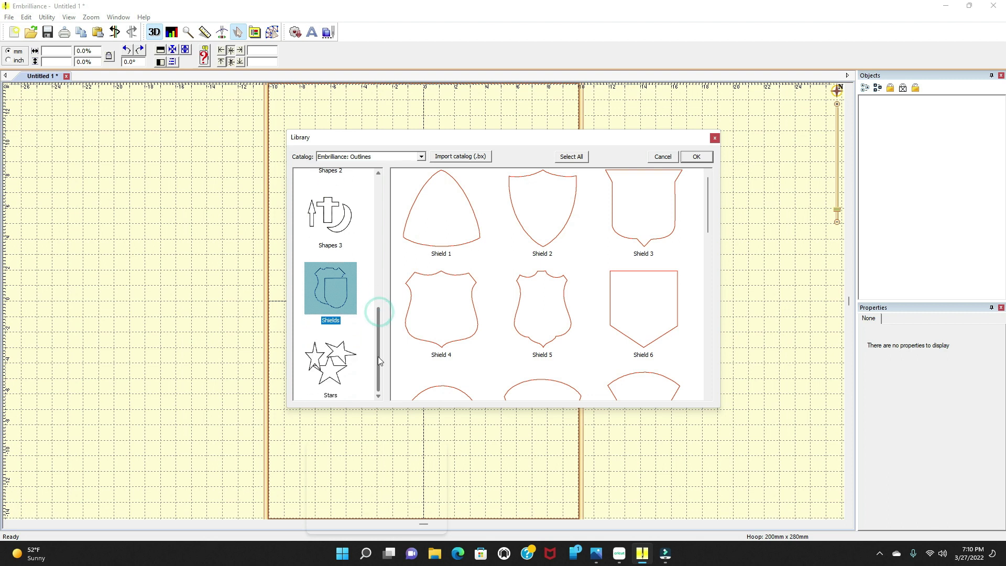
pyautogui.click(335, 359)
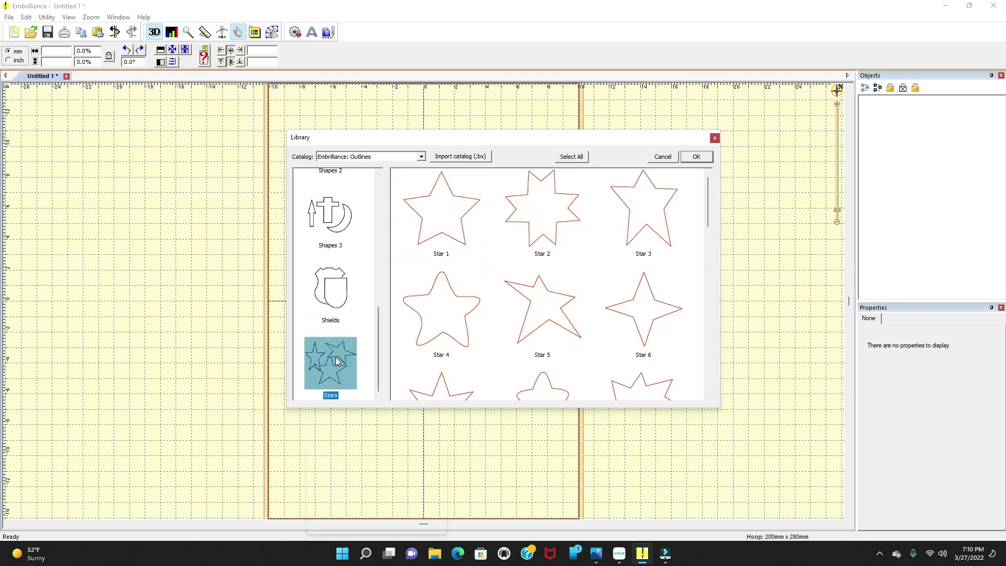
pyautogui.moveTo(379, 327); pyautogui.dragTo(311, 215)
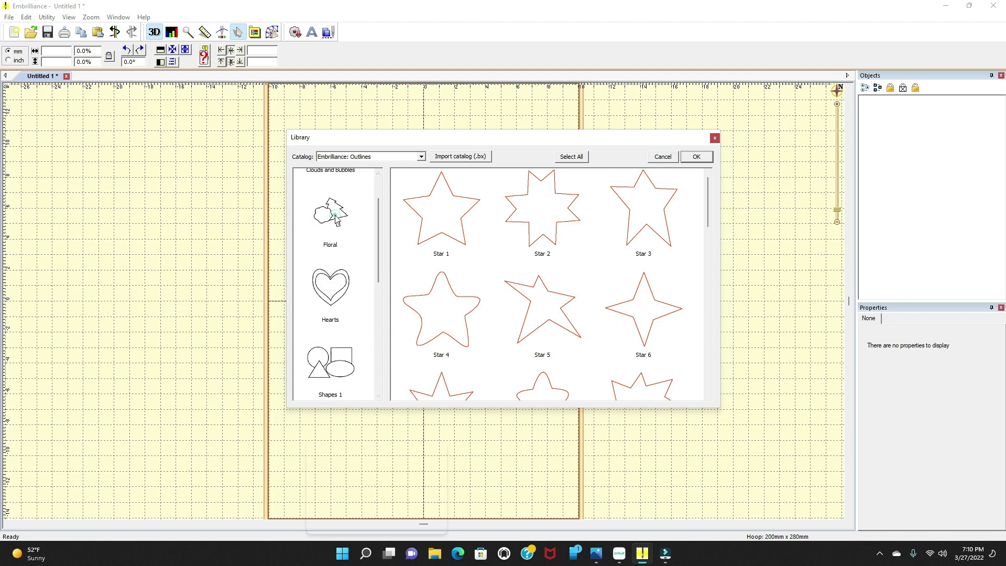
# Step: Insert the Cloverleaf 1 outline from the library's Floral category onto the page and deselect it
pyautogui.click(336, 218)
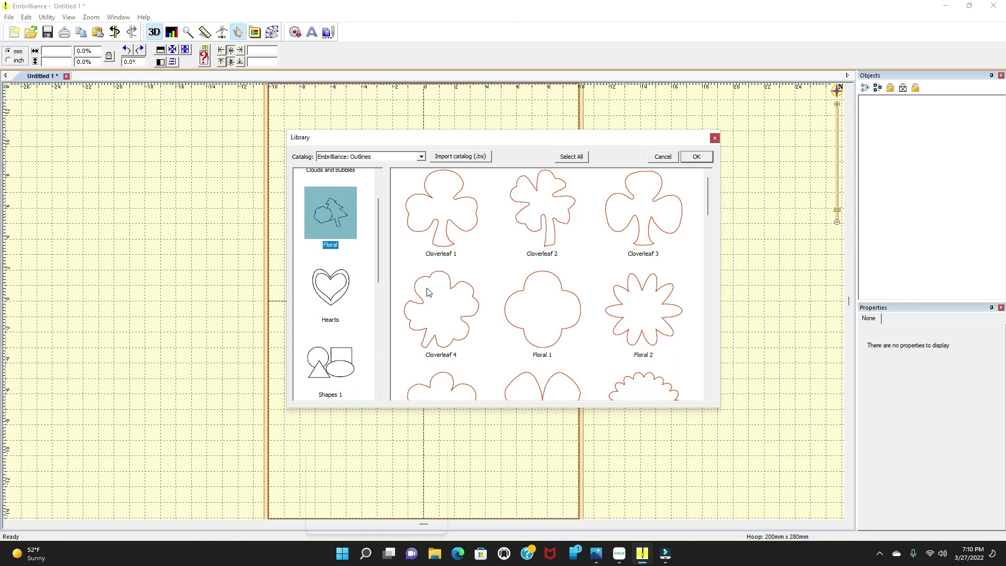
pyautogui.click(430, 202)
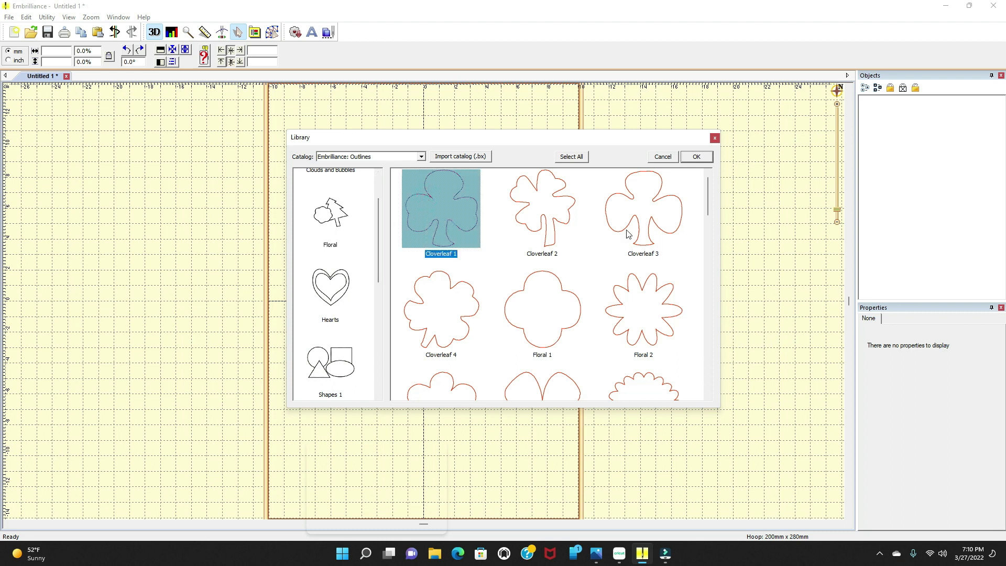
pyautogui.click(697, 157)
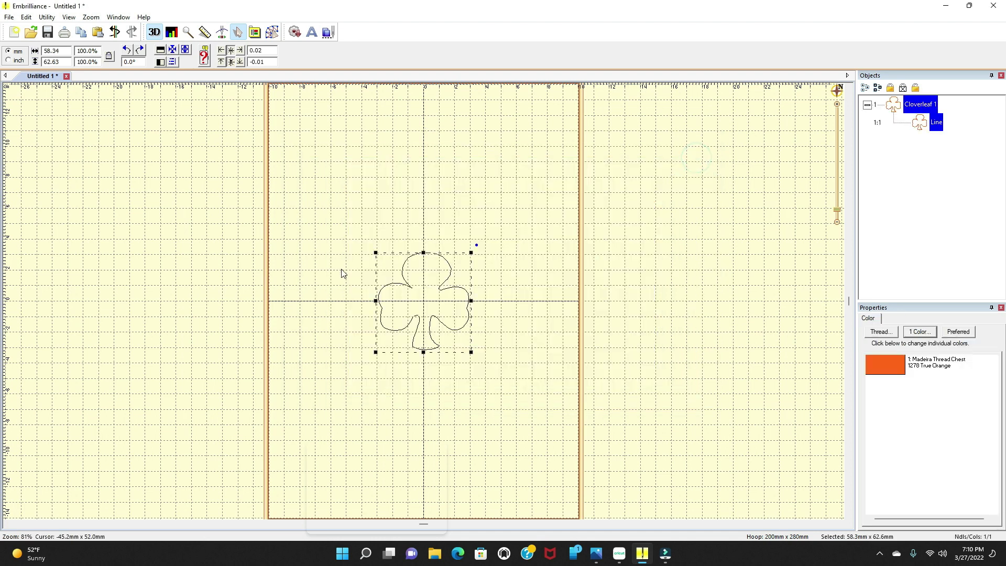
pyautogui.click(428, 305)
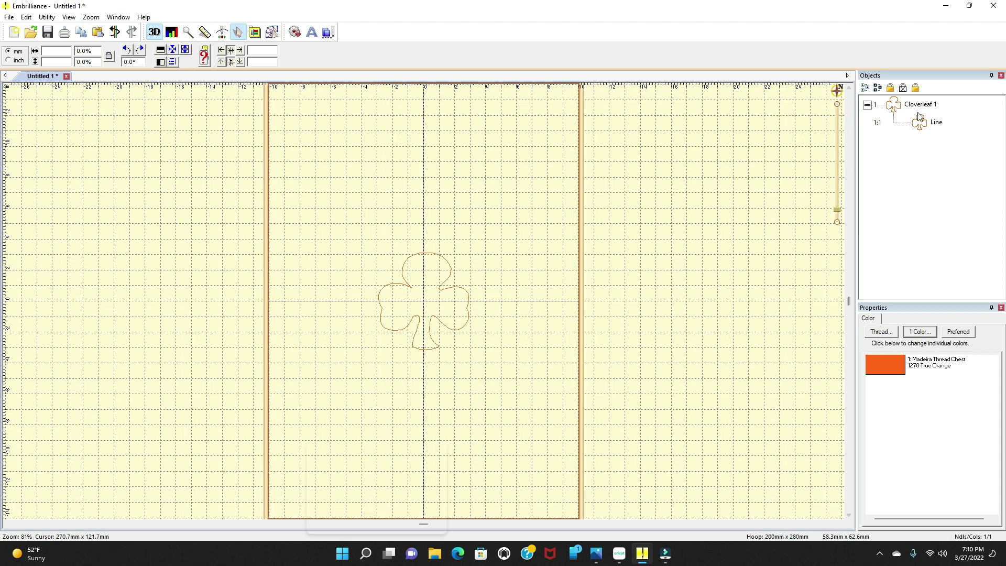
# Step: Open the cloverleaf's thread colors, try 1169 Avocado, and switch the thread chart to Poly-X40 or Exquisite, sorted by number
pyautogui.click(887, 369)
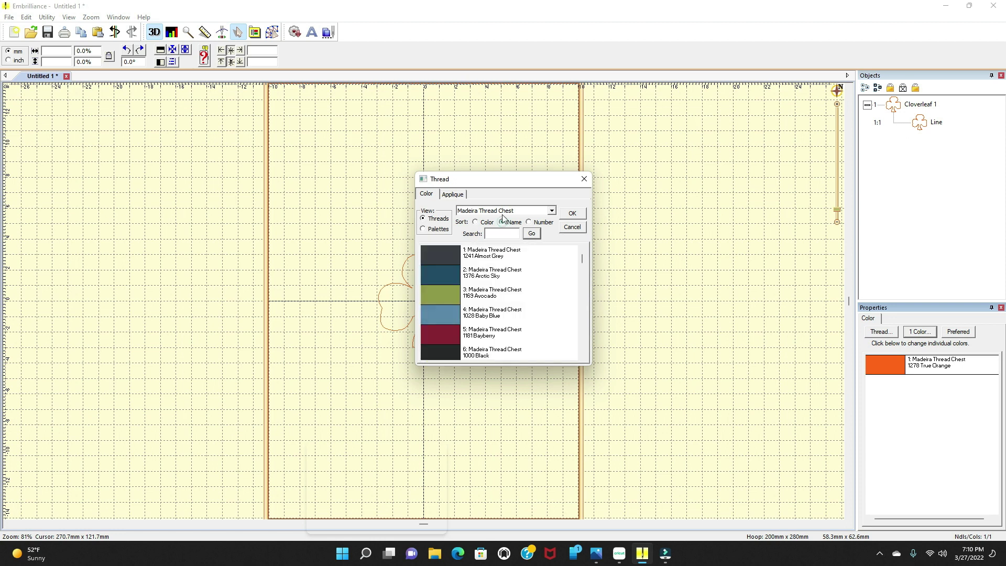
pyautogui.click(457, 294)
pyautogui.click(529, 222)
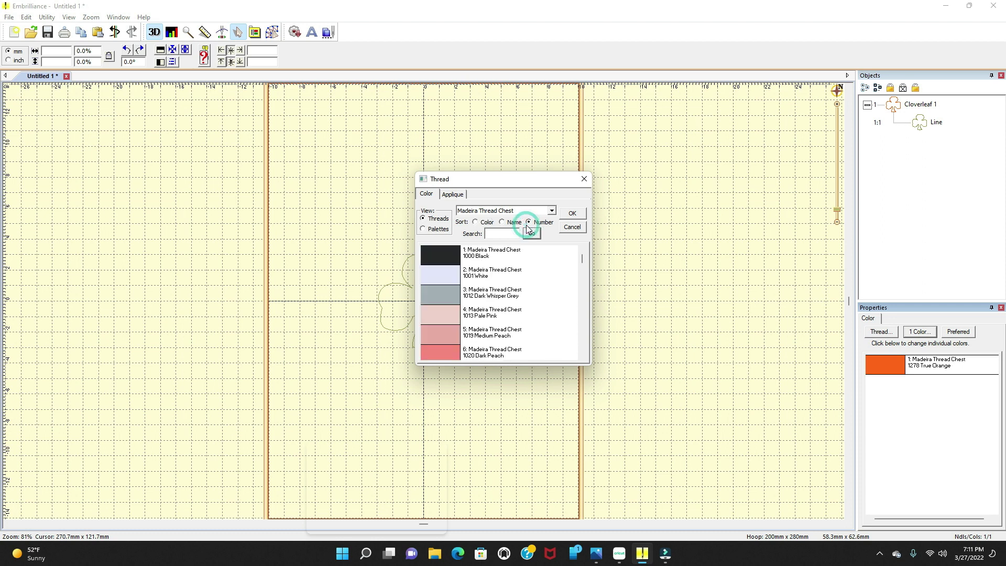
pyautogui.click(552, 210)
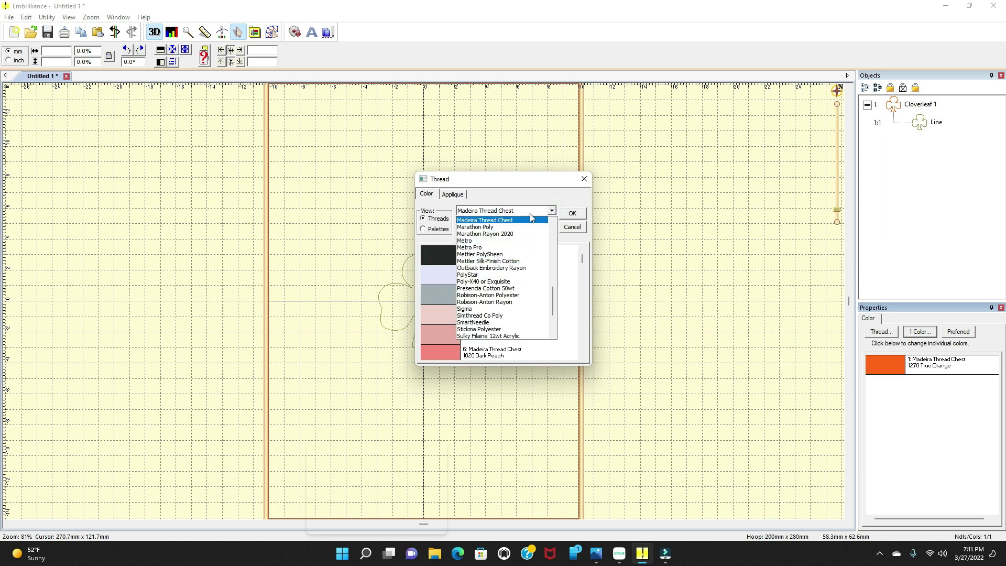
pyautogui.click(515, 282)
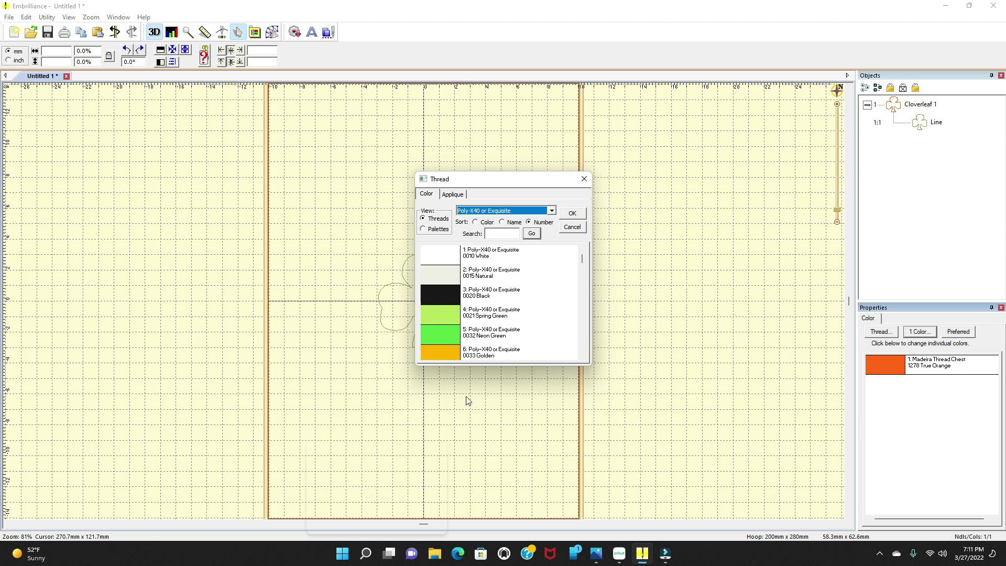
# Step: Sort the Poly-X40 or Exquisite threads by name and set the cloverleaf's color to 0697 Alpha Blue
pyautogui.click(423, 229)
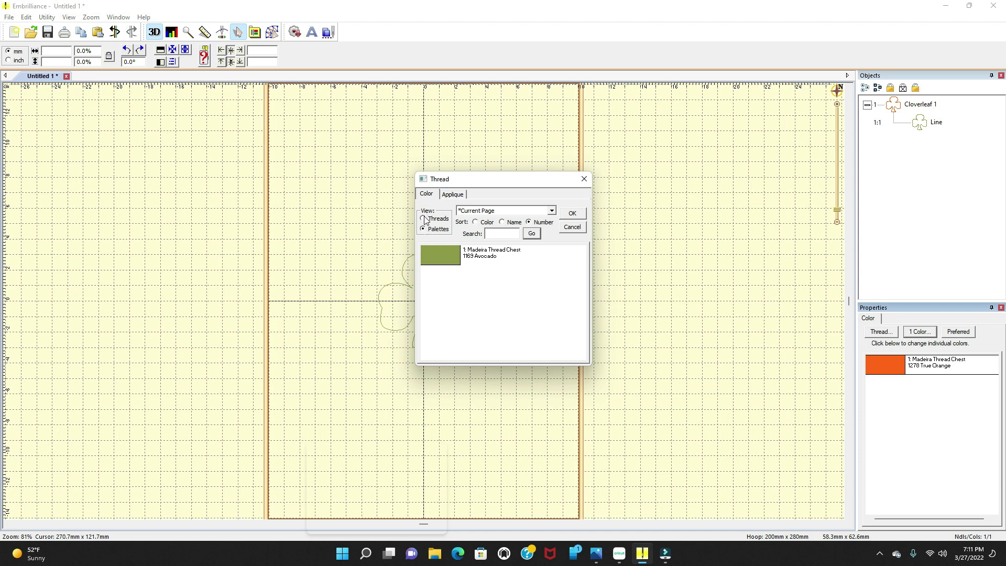
pyautogui.click(423, 219)
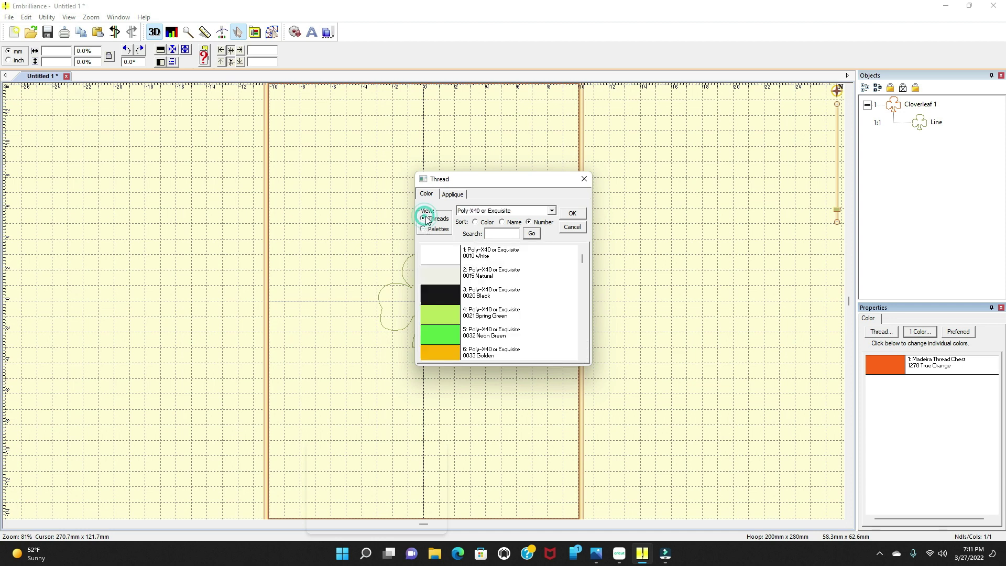
pyautogui.click(502, 223)
pyautogui.click(475, 222)
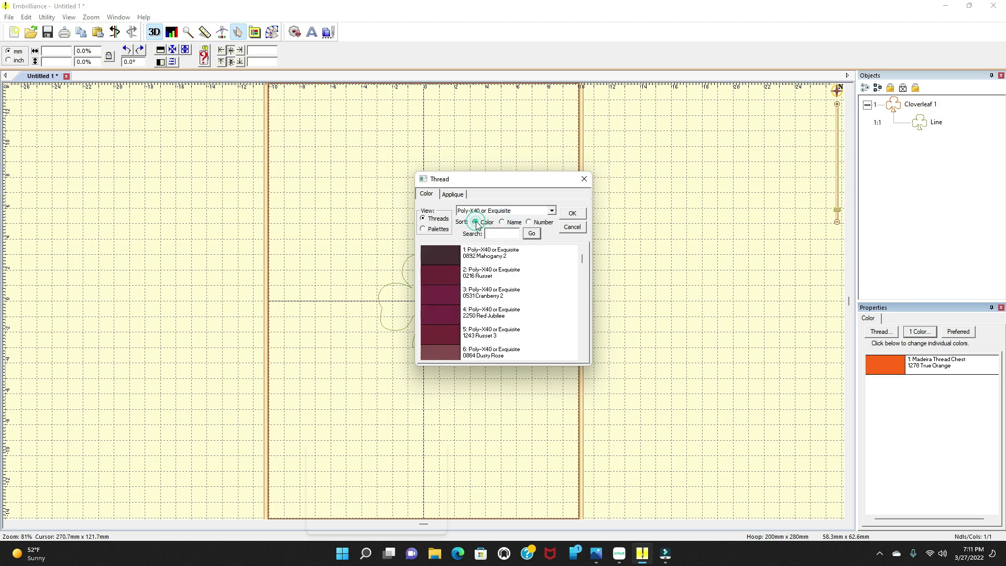
pyautogui.click(503, 222)
pyautogui.click(433, 260)
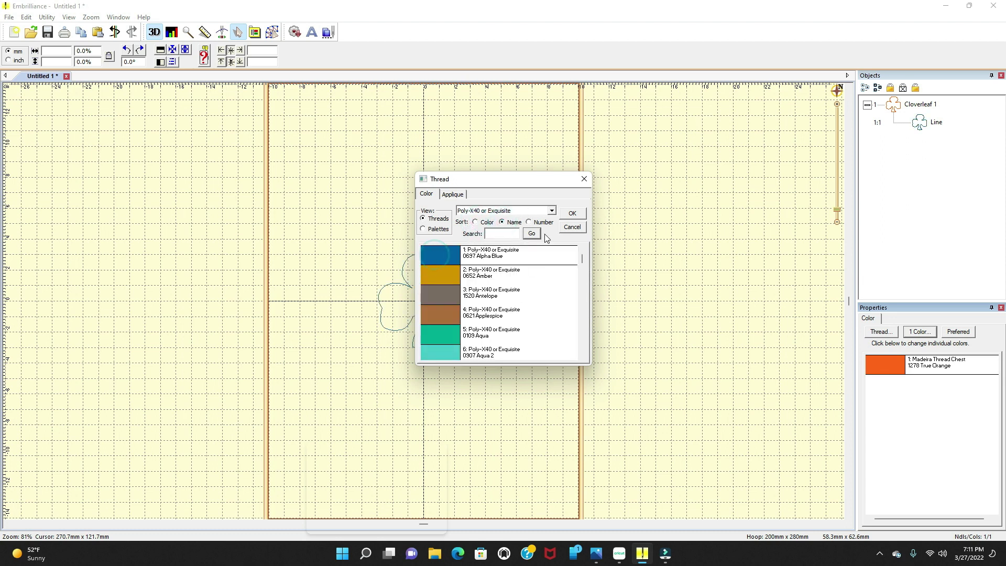
pyautogui.click(574, 214)
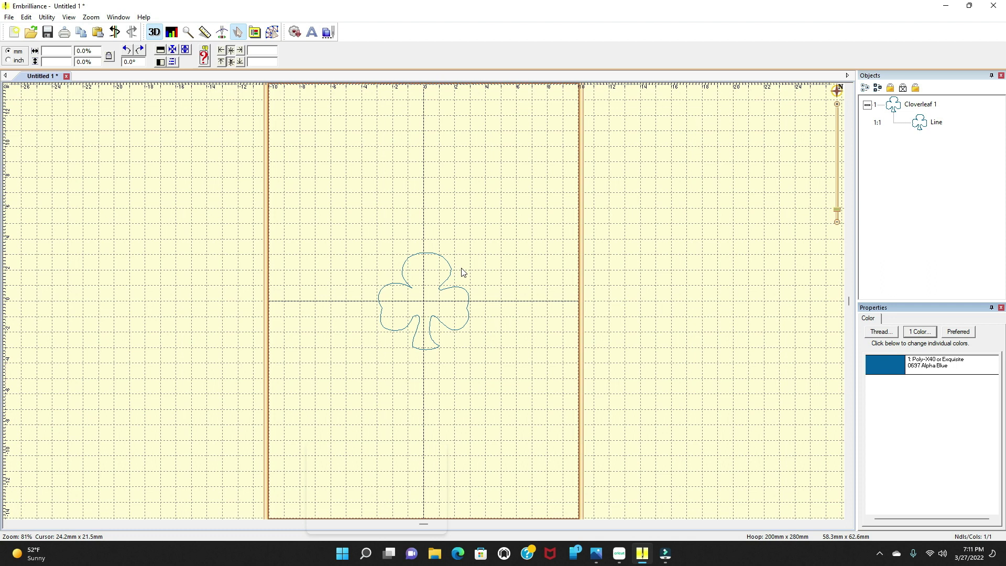
# Step: Switch to Create mode with the cloverleaf design on the page
pyautogui.click(271, 33)
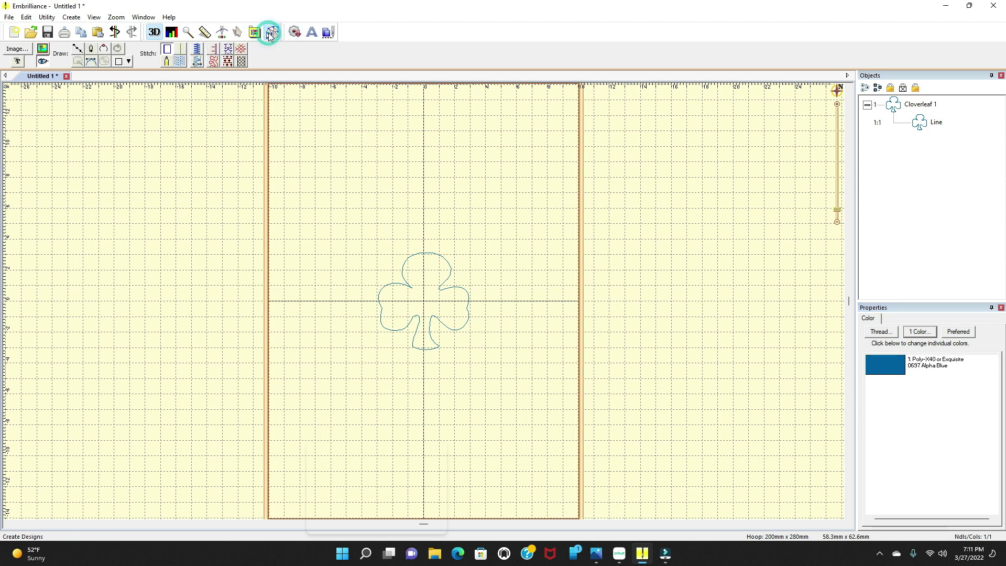
# Step: Return to Create mode and try to convert the unselected cloverleaf outline to fill stitches
pyautogui.click(237, 32)
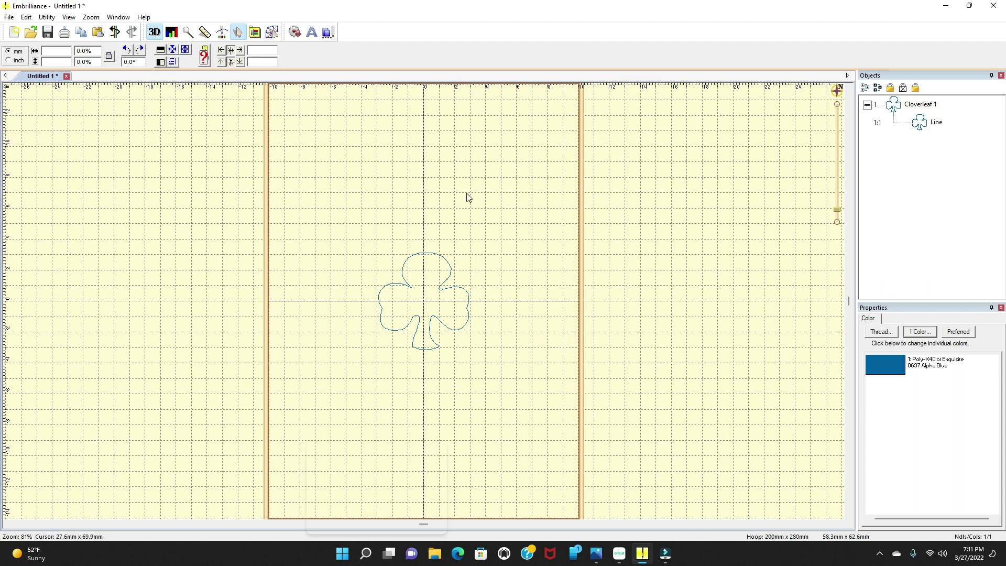
pyautogui.click(273, 33)
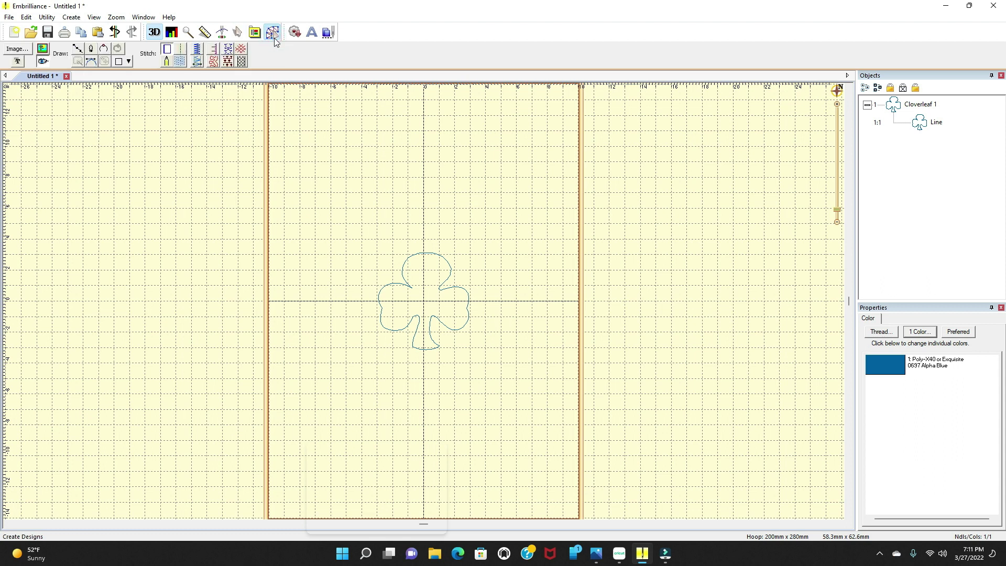
pyautogui.click(180, 62)
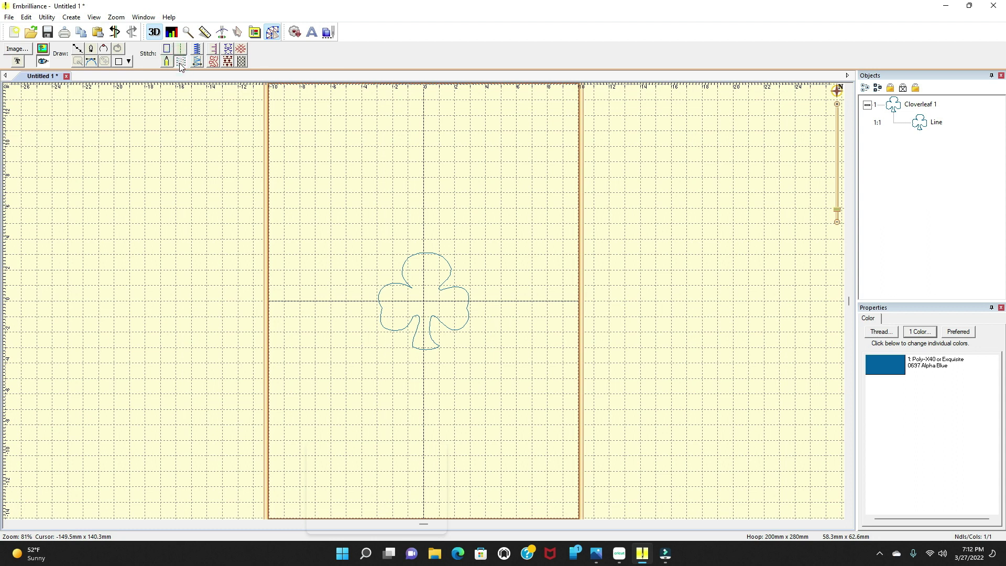
# Step: Set the cloverleaf's thread color to 0443 Turquoise Green from the Poly-X40 or Exquisite chart
pyautogui.click(886, 366)
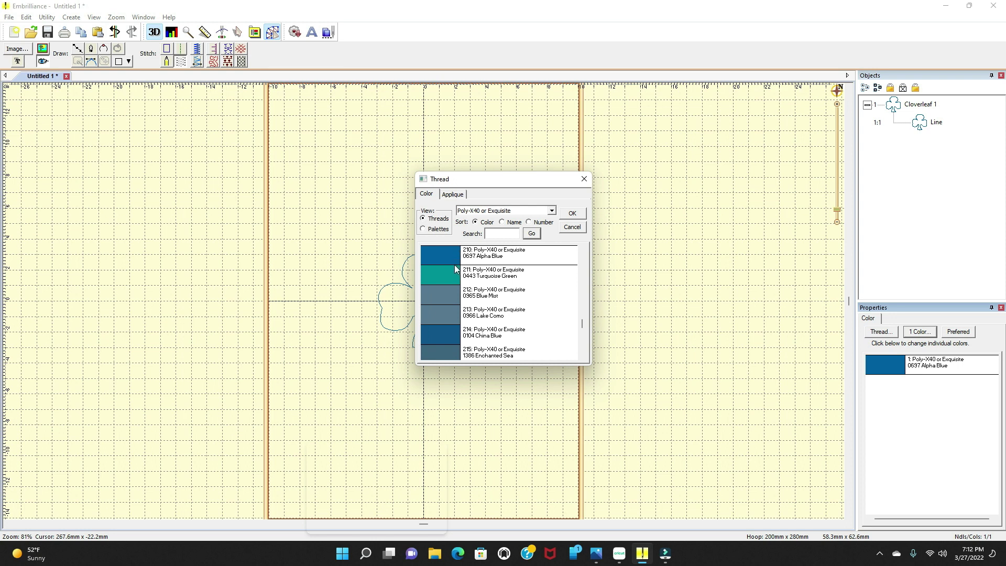
pyautogui.click(886, 361)
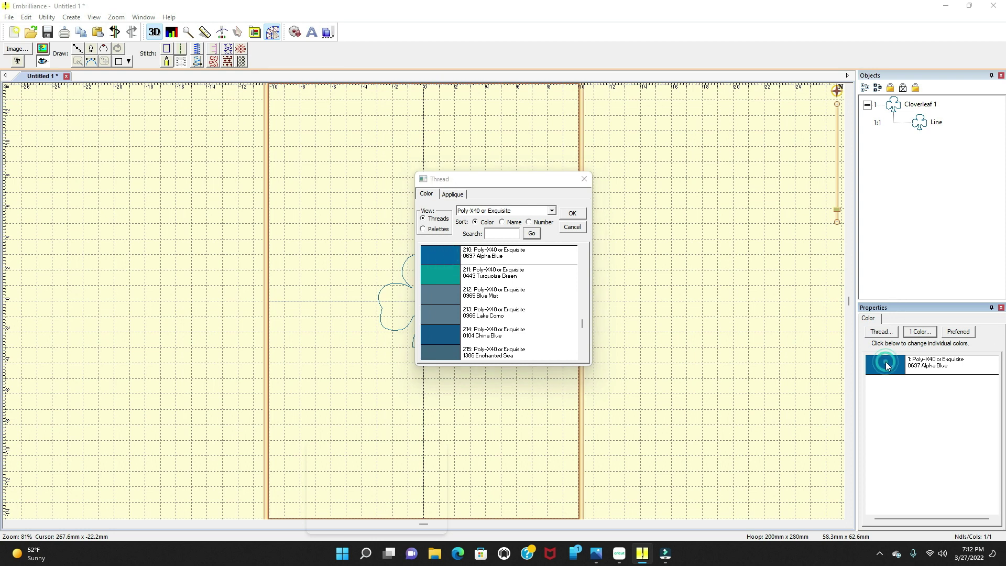
pyautogui.click(445, 280)
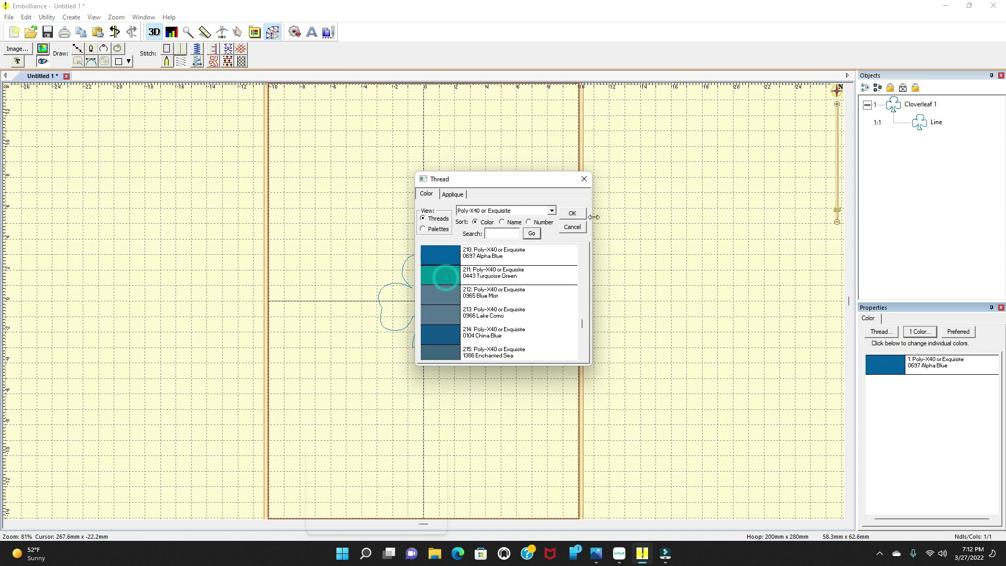
pyautogui.click(572, 214)
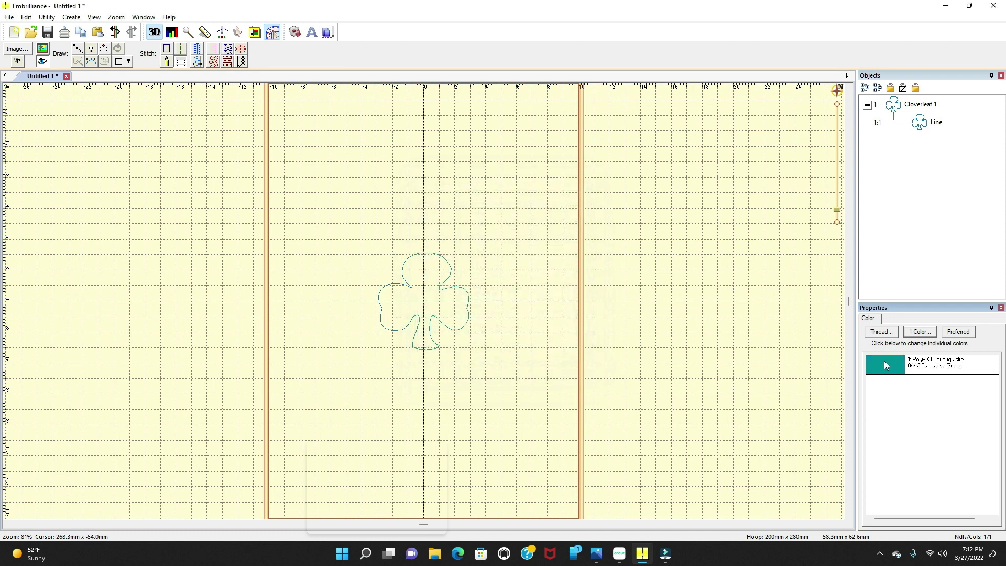
# Step: Select the cloverleaf's line object, keep 0443 Turquoise Green as its thread, and convert it to fill stitches
pyautogui.click(923, 124)
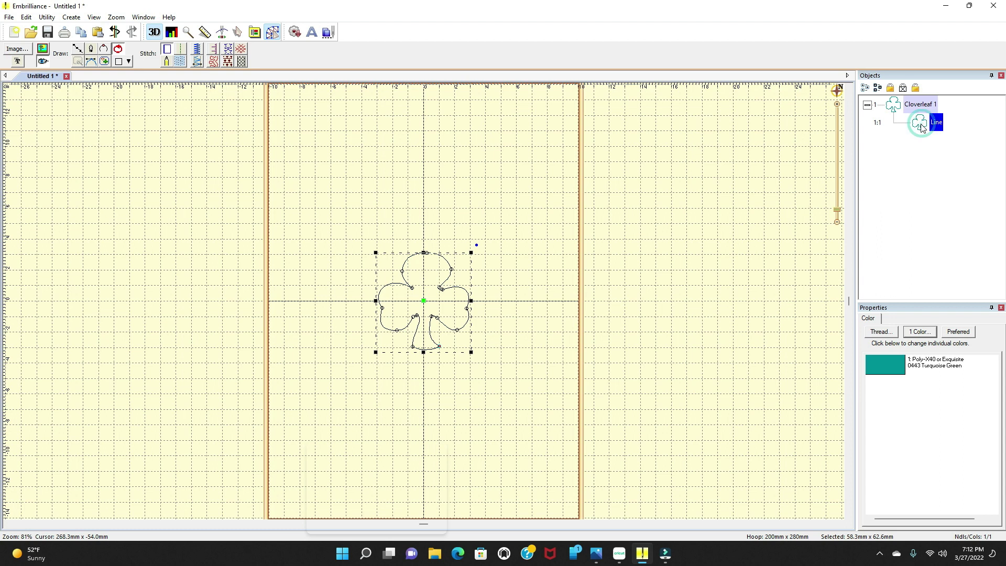
pyautogui.click(878, 367)
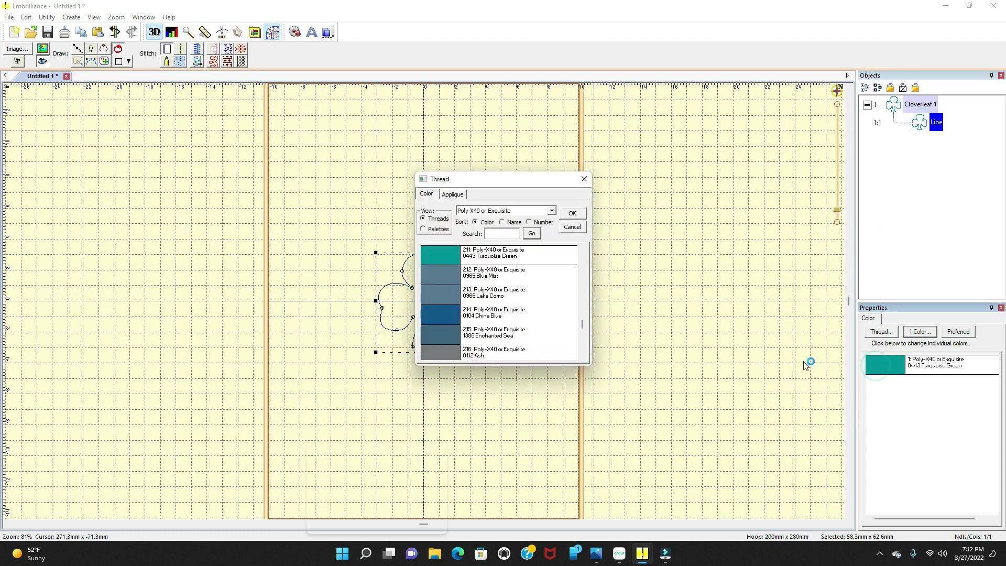
pyautogui.click(442, 251)
pyautogui.click(572, 214)
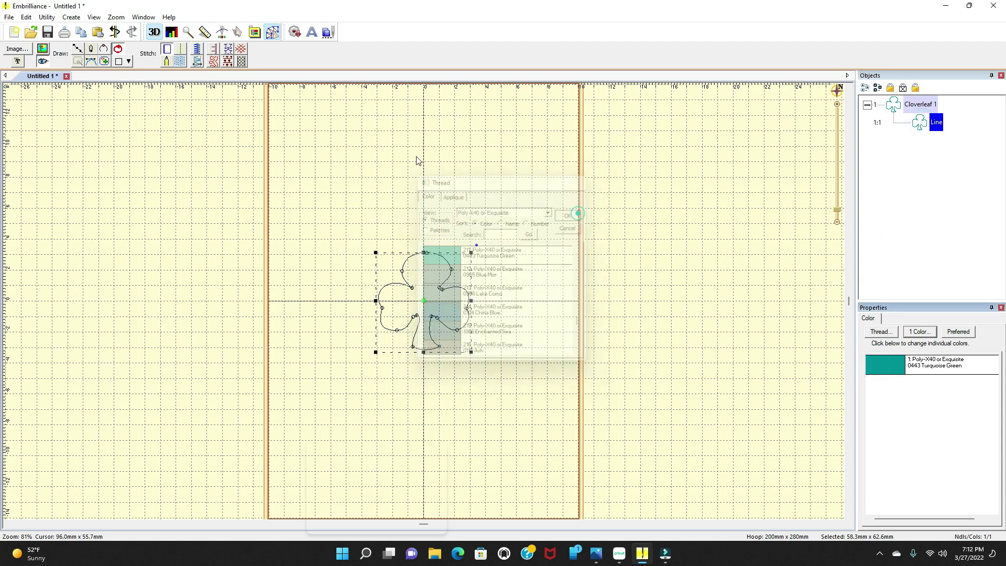
pyautogui.click(176, 61)
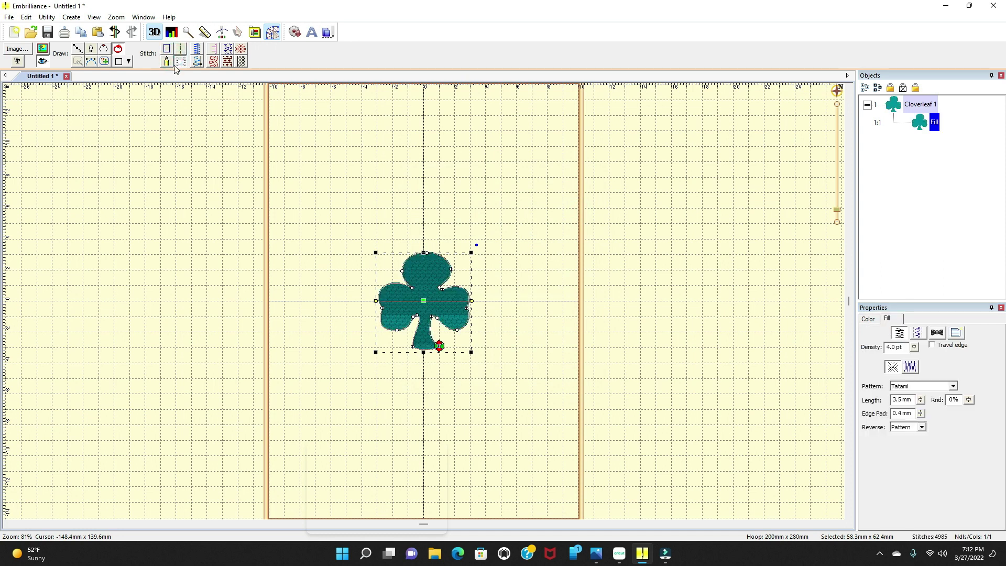
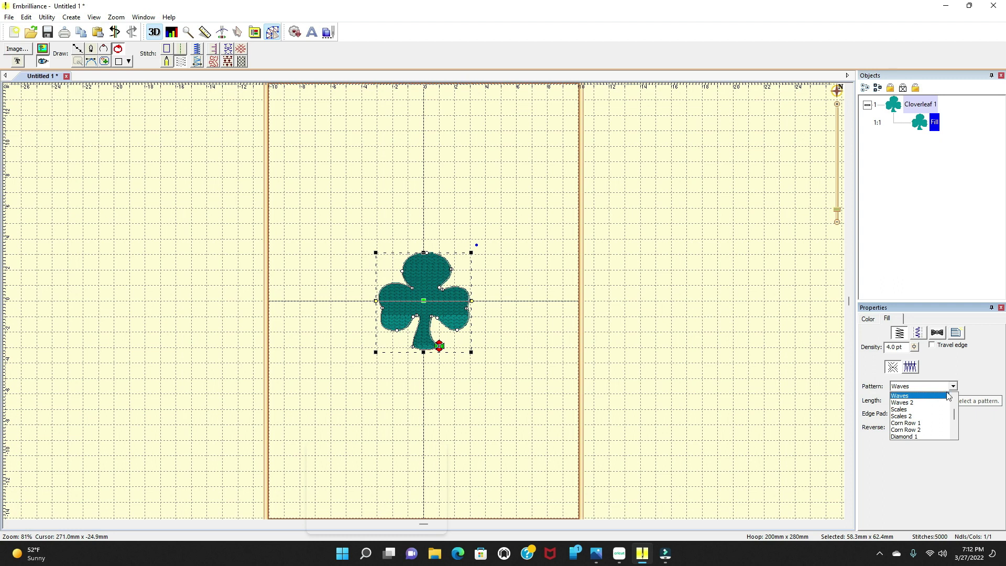
# Step: Set the cloverleaf's fill pattern to None and move the shape up and left of the hoop center
pyautogui.moveTo(953, 416); pyautogui.dragTo(953, 401)
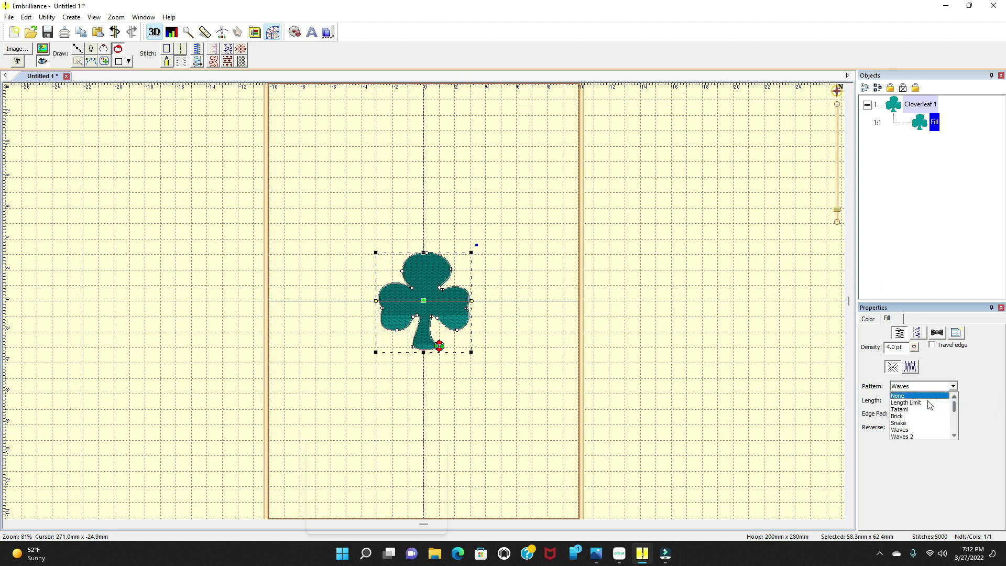
pyautogui.click(906, 396)
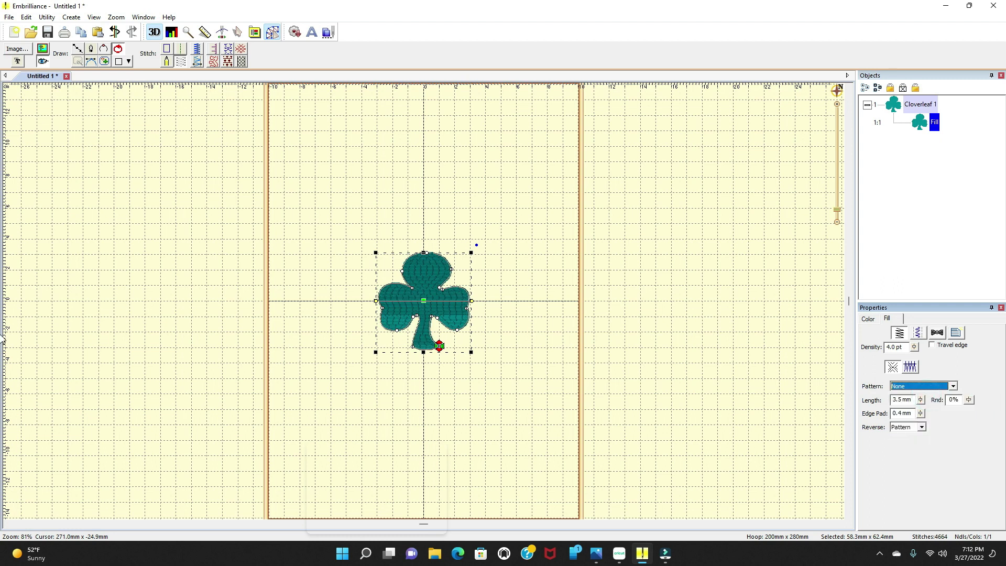
pyautogui.click(868, 320)
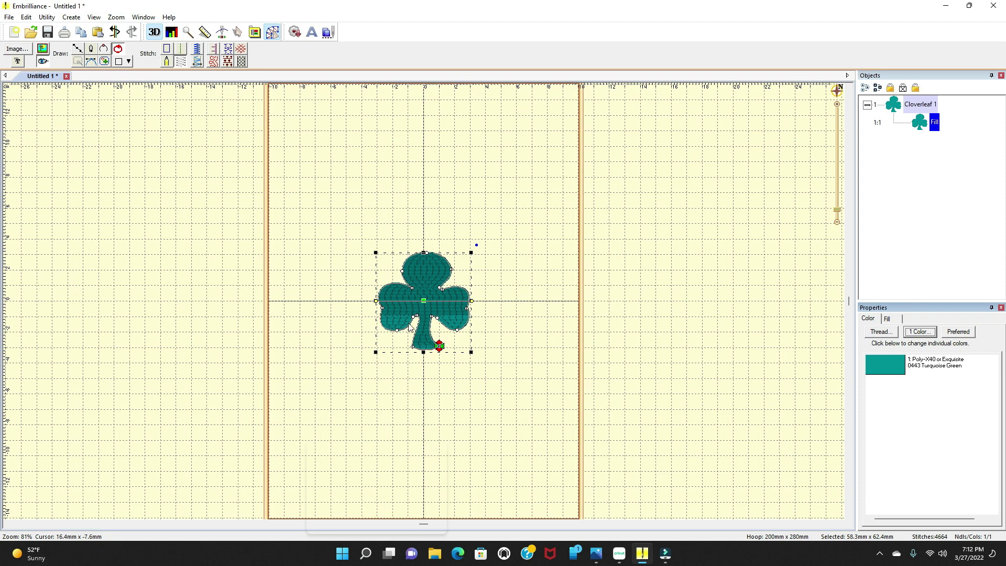
pyautogui.moveTo(423, 305); pyautogui.dragTo(378, 240)
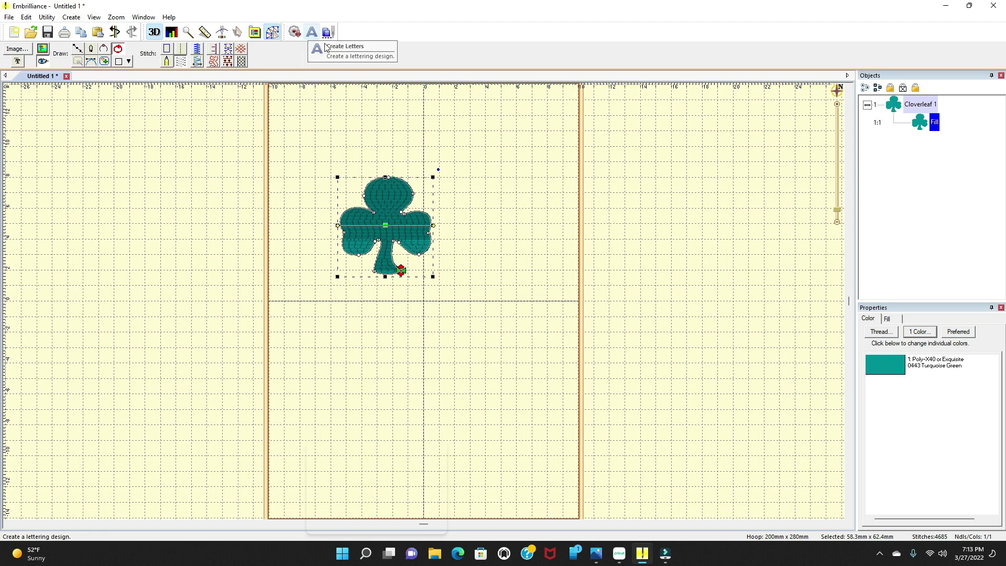
# Step: Insert the Cloud 1 outline from the library's Clouds and Bubbles category and place it below and right of the cloverleaf
pyautogui.click(298, 33)
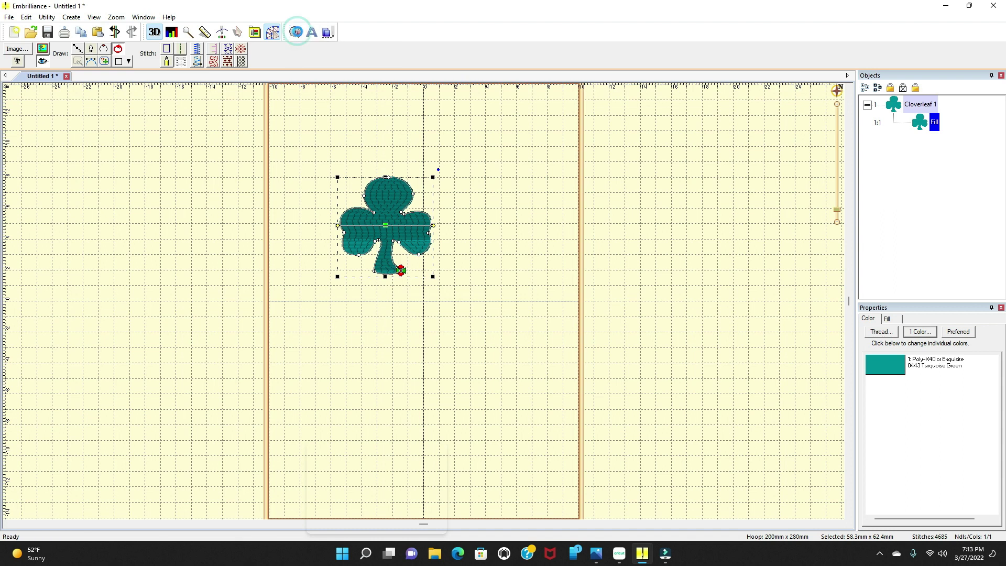
pyautogui.click(451, 225)
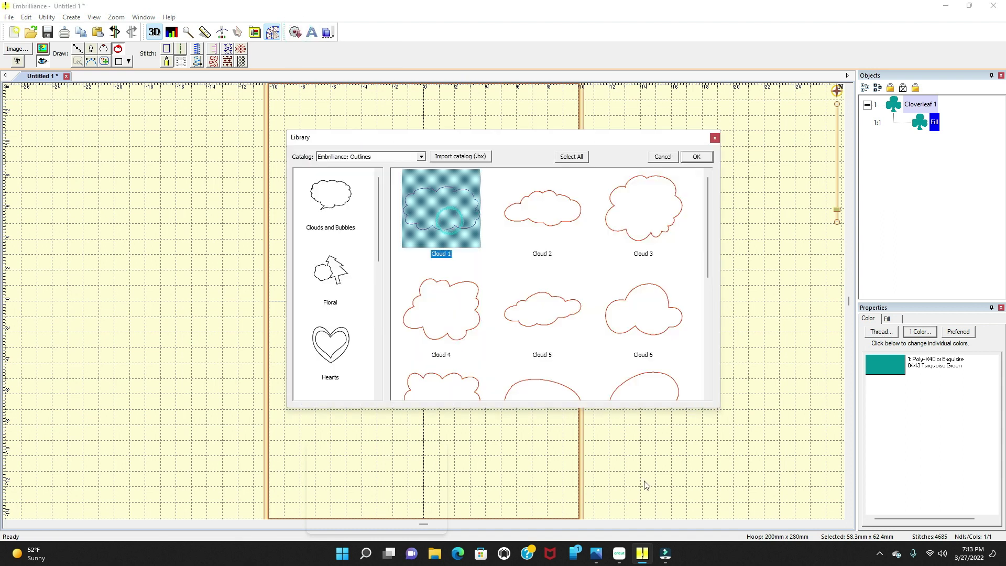
pyautogui.click(697, 157)
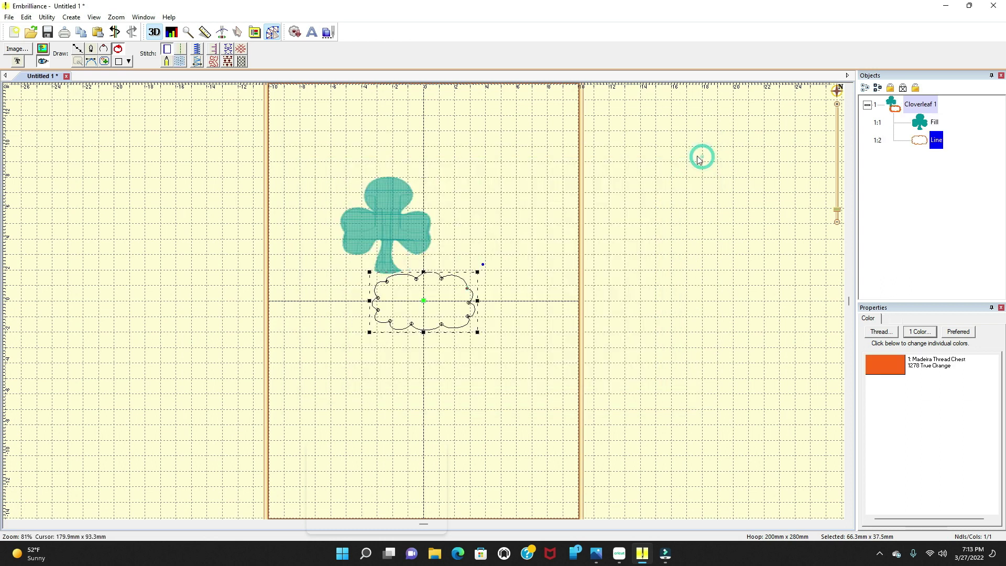
pyautogui.moveTo(422, 303); pyautogui.dragTo(438, 378)
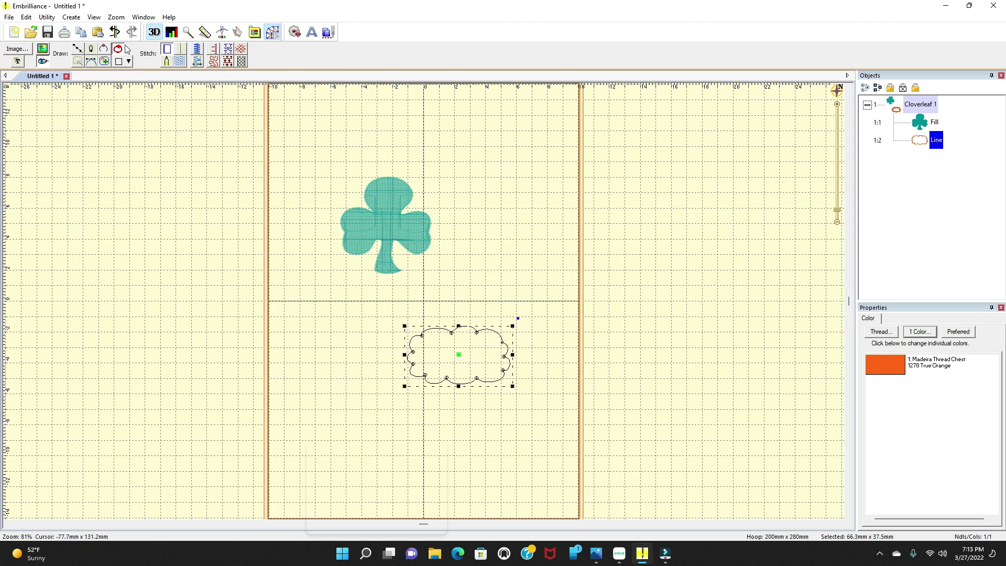
# Step: Sort the Madeira Thread Chest threads by name and set the cloud's color to 1028 Baby Blue
pyautogui.click(889, 366)
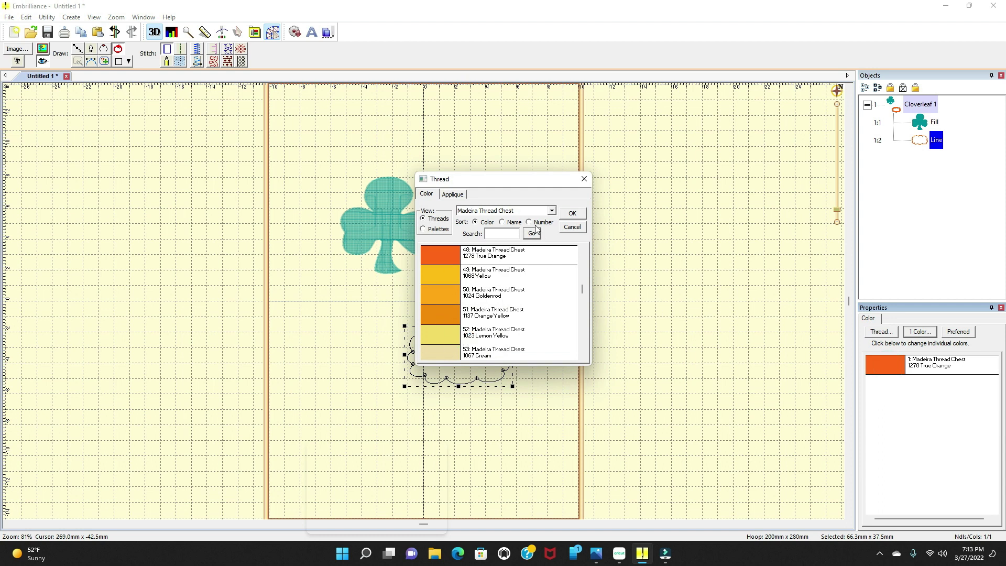
pyautogui.click(504, 222)
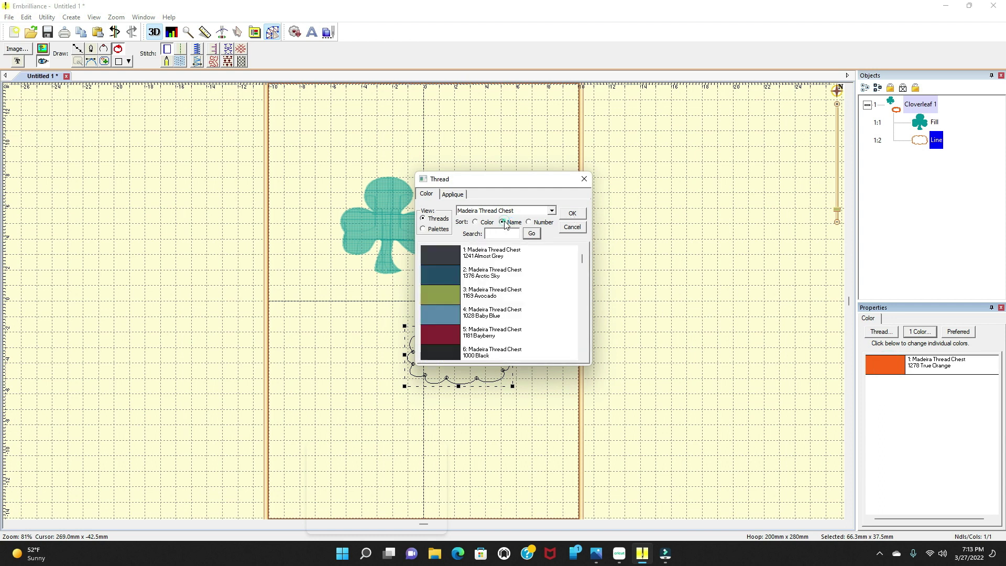
pyautogui.click(445, 315)
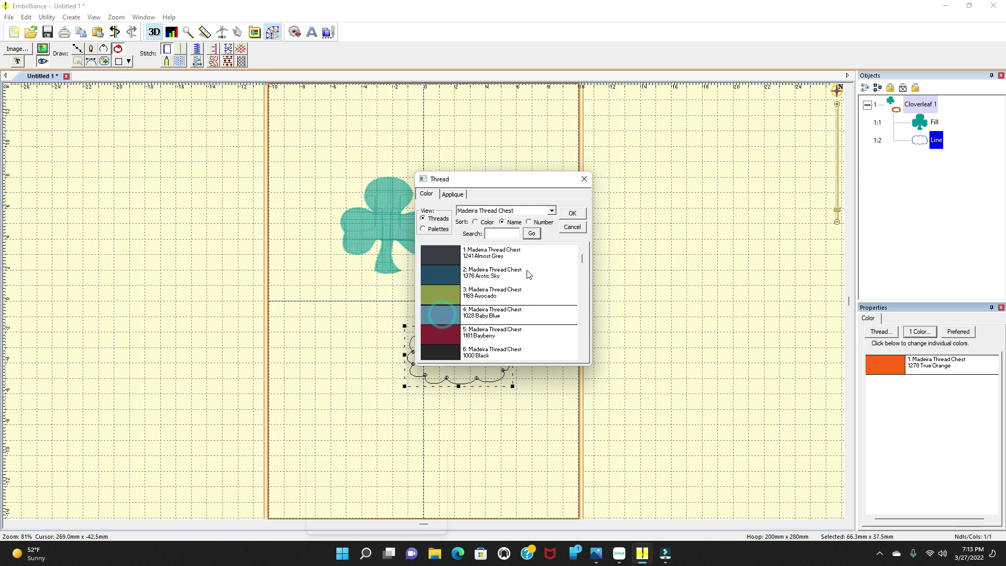
pyautogui.click(571, 213)
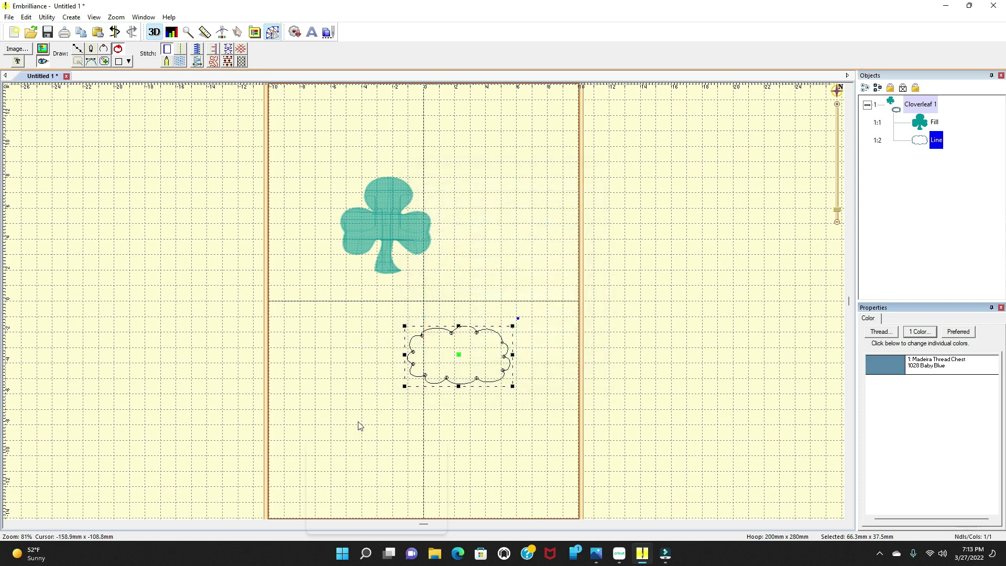
# Step: Convert the cloud outline to fill stitches and deselect it
pyautogui.click(920, 144)
pyautogui.click(180, 62)
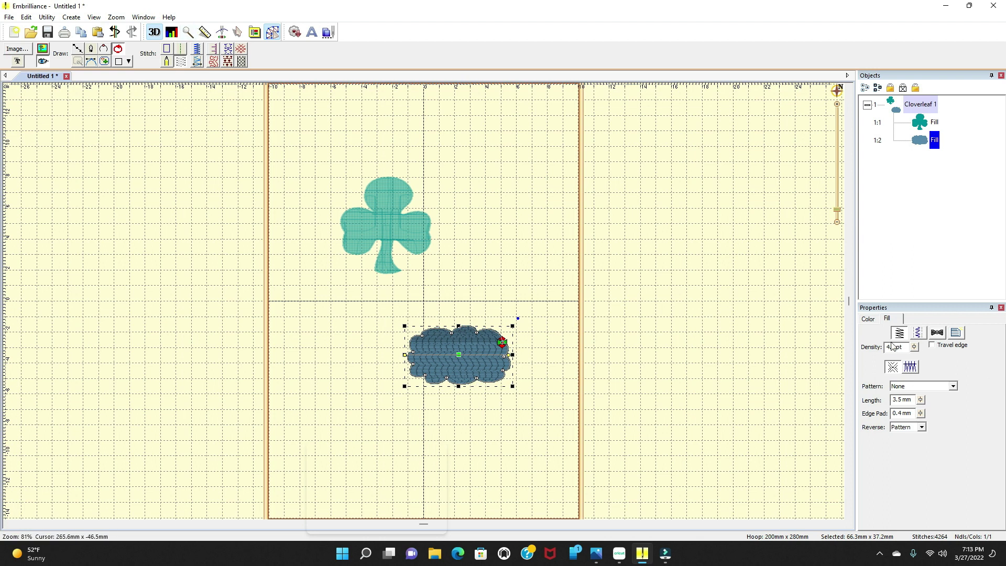
pyautogui.click(483, 434)
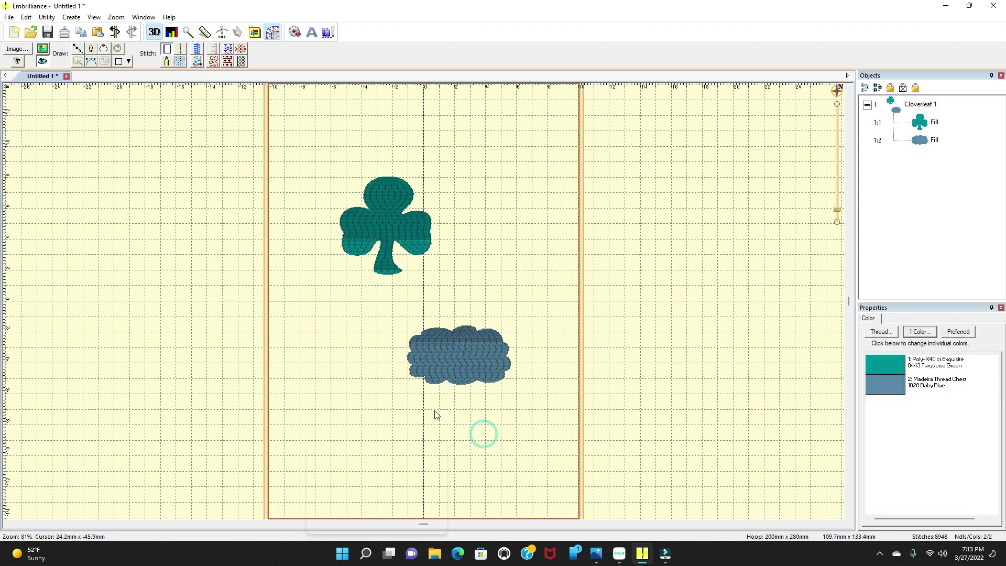
# Step: Try Stipple, Motif Fill and Motif stitches on the cloud, settle on cross stitch, and deselect it
pyautogui.click(456, 354)
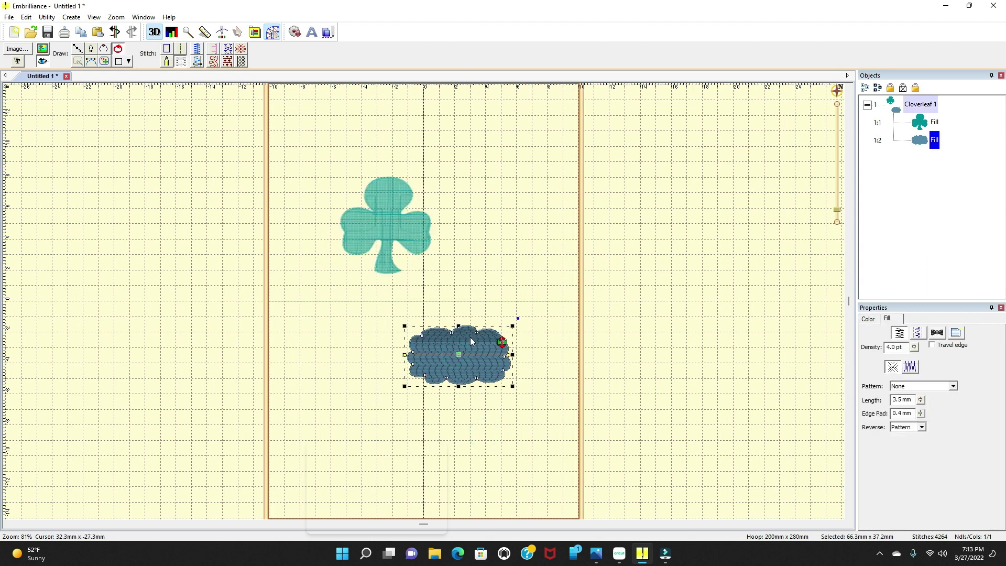
pyautogui.click(214, 62)
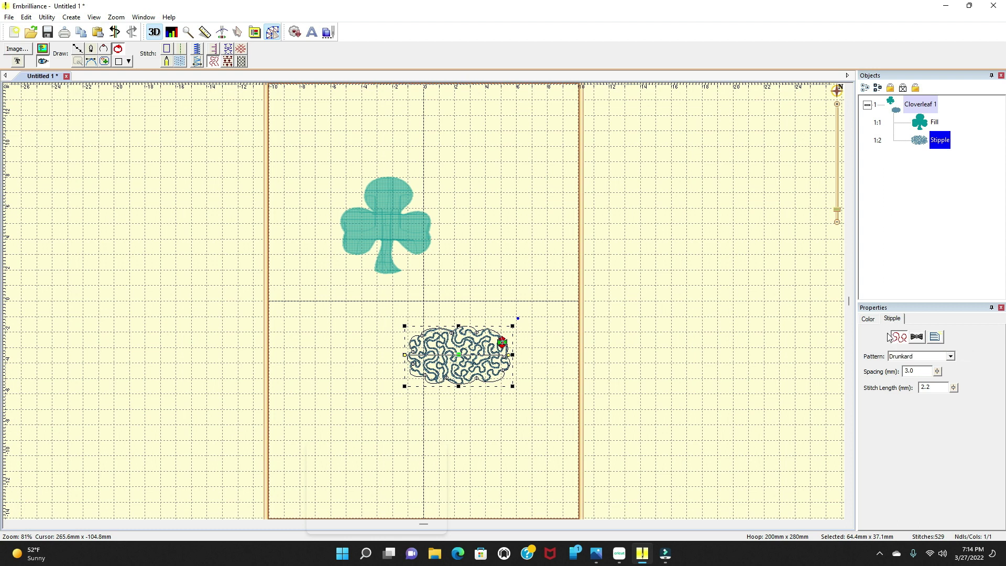
pyautogui.click(229, 62)
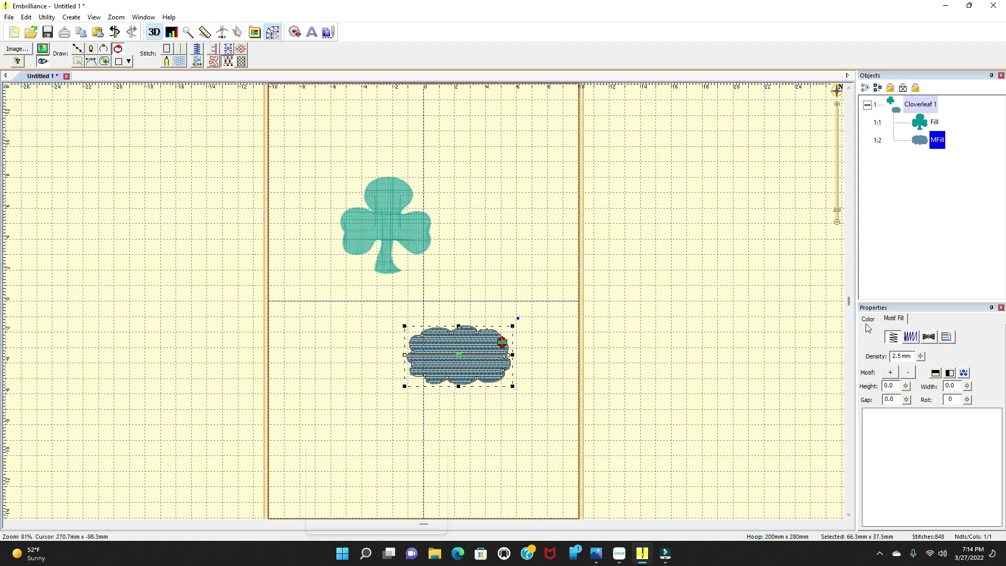
pyautogui.click(228, 60)
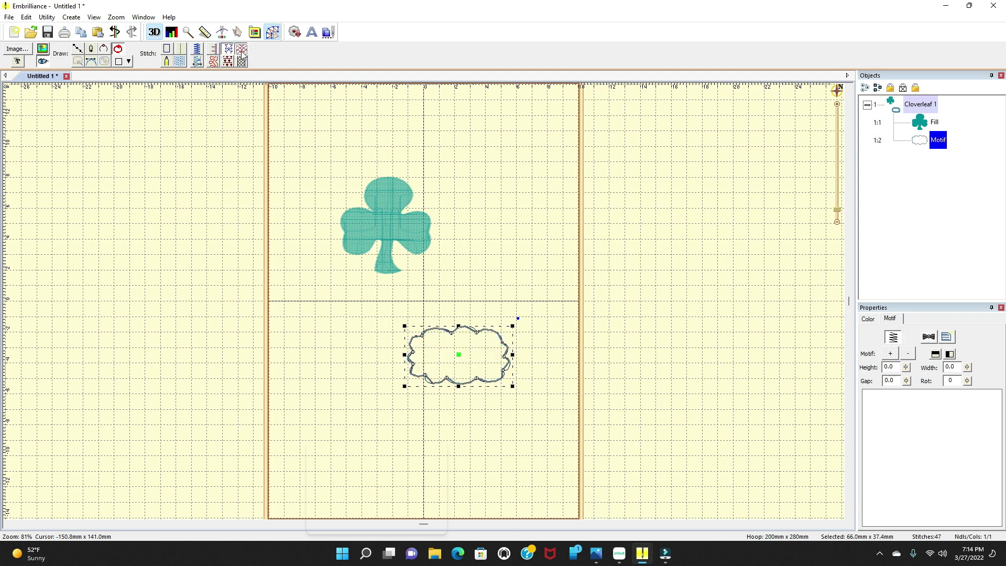
pyautogui.click(241, 50)
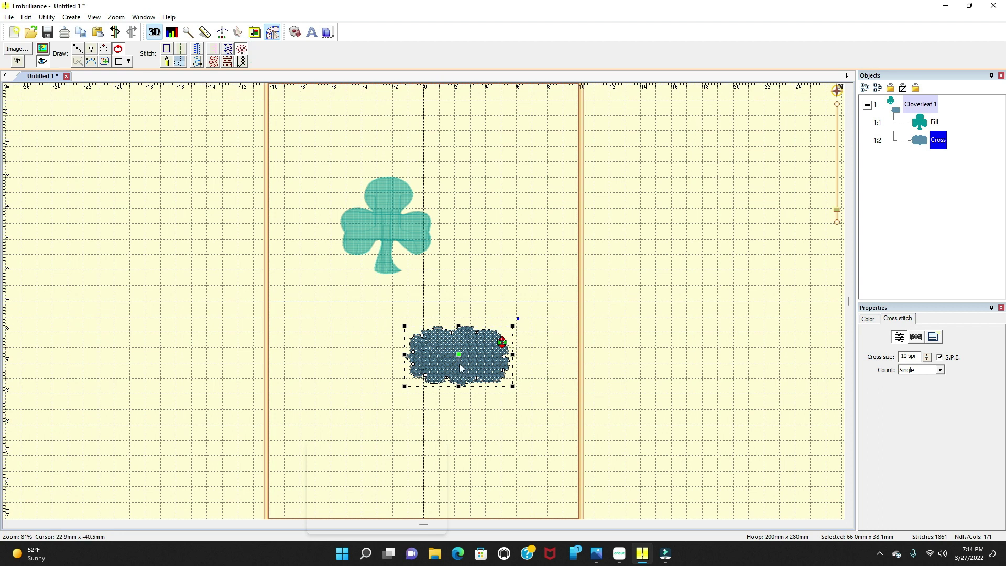
pyautogui.click(439, 270)
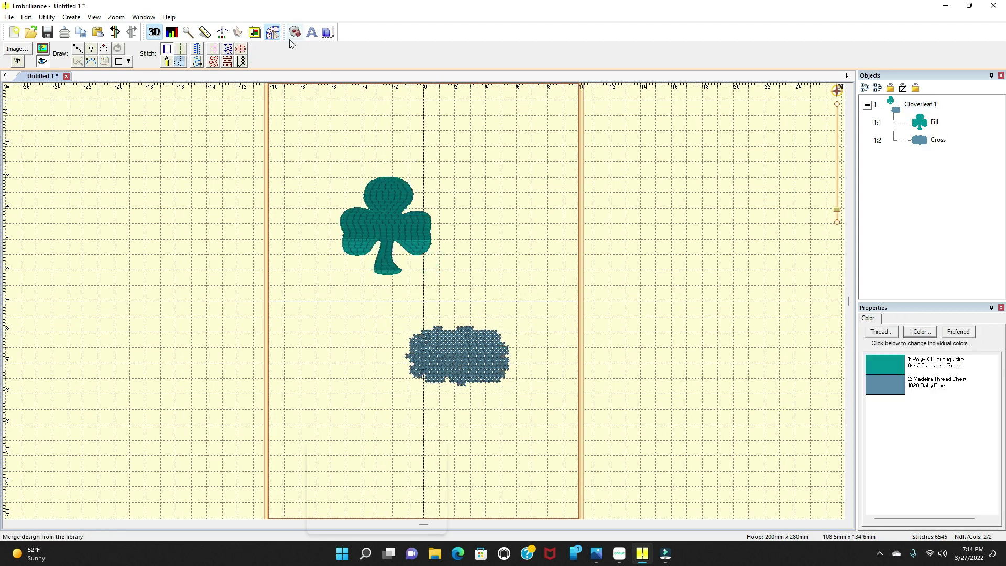
# Step: Play the stitch simulation of the cloverleaf and cloud design and advance it to the last stitch
pyautogui.click(221, 32)
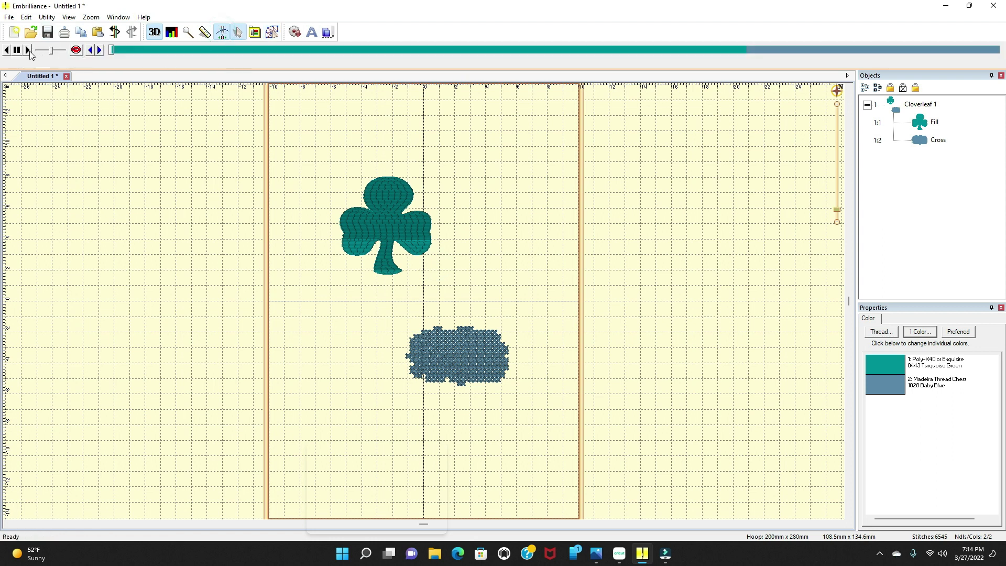
pyautogui.click(28, 50)
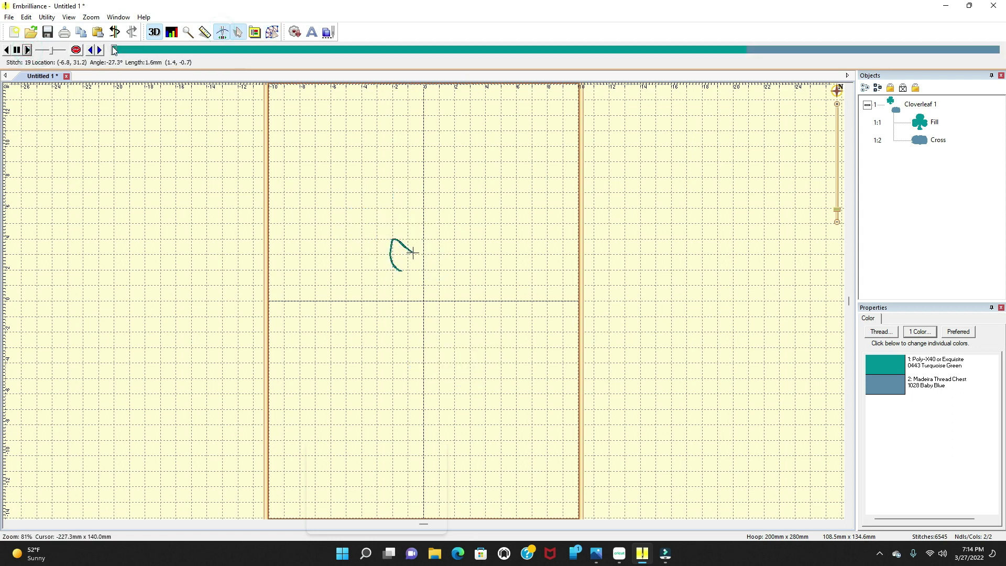
pyautogui.moveTo(113, 49); pyautogui.dragTo(1004, 79)
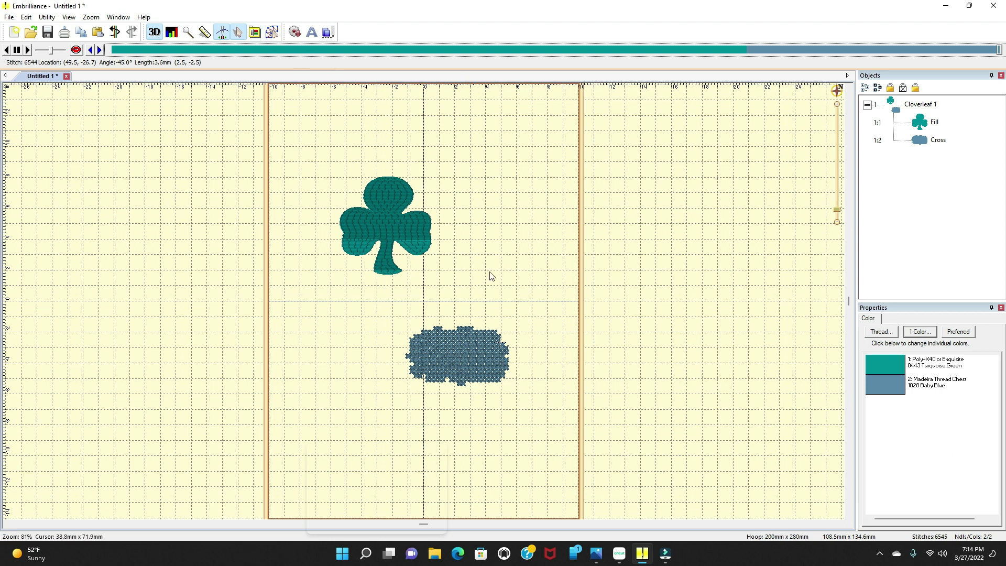
pyautogui.click(155, 33)
pyautogui.click(154, 33)
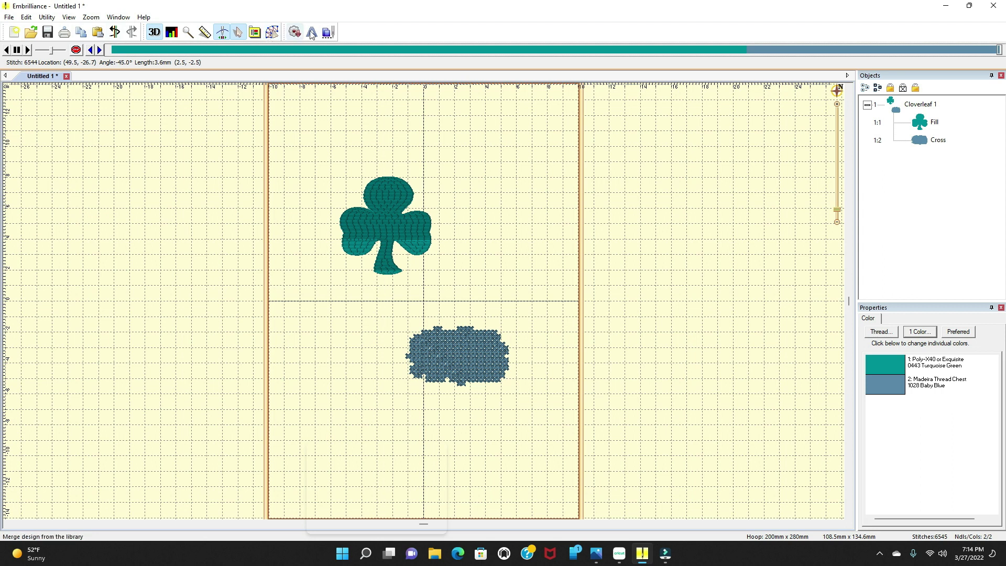
# Step: Draw a closed, mostly rounded shape with points, about 30 mm wide and 37 mm high, to the right of the cloverleaf
pyautogui.click(273, 33)
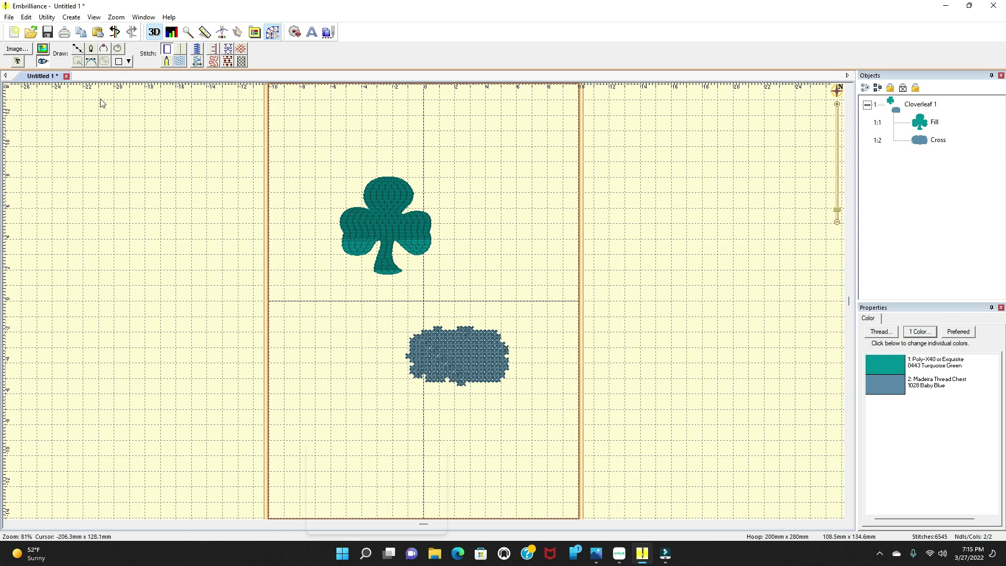
pyautogui.click(77, 49)
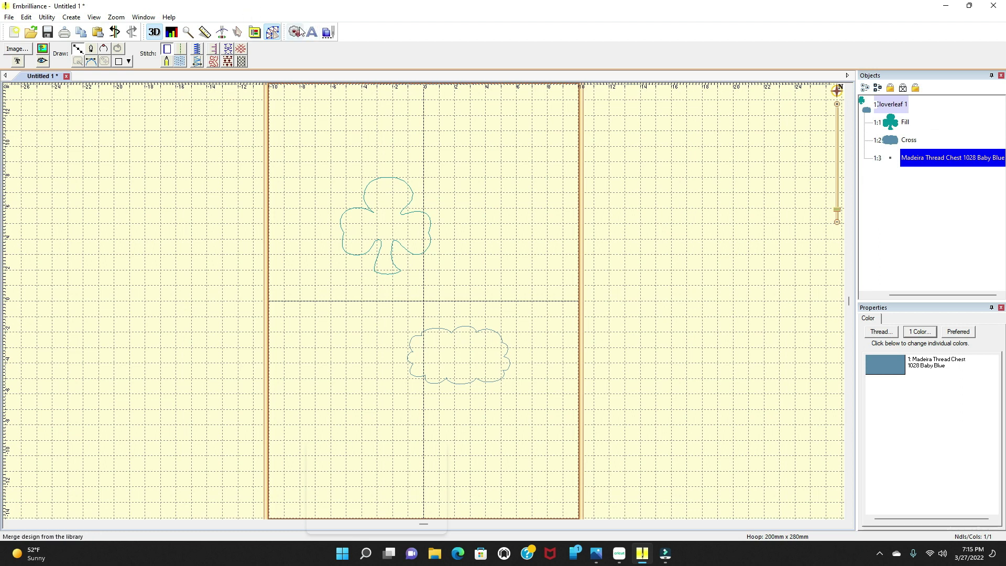
pyautogui.click(509, 184)
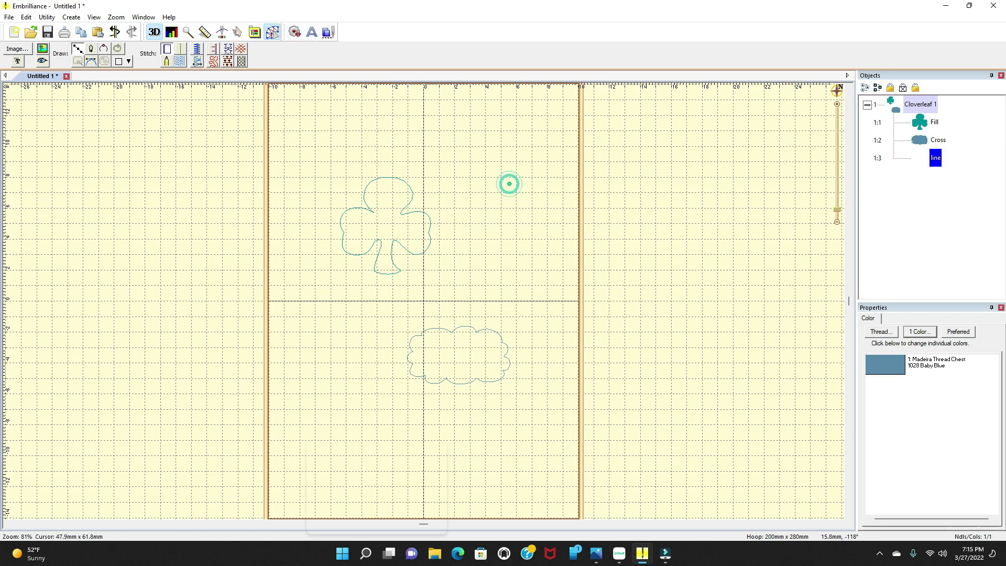
pyautogui.rightClick(498, 205)
pyautogui.click(527, 226)
pyautogui.rightClick(546, 199)
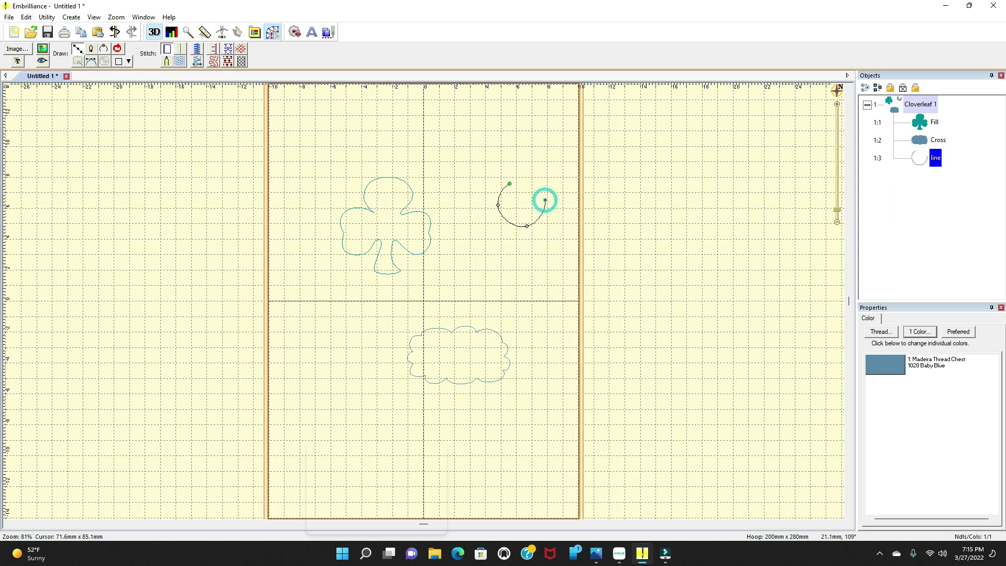
pyautogui.rightClick(534, 169)
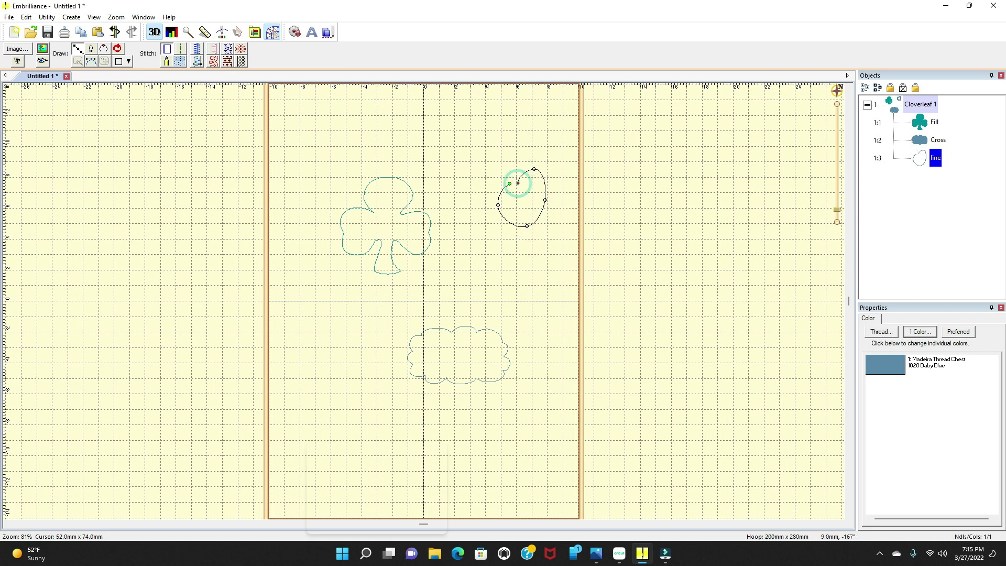
pyautogui.click(517, 183)
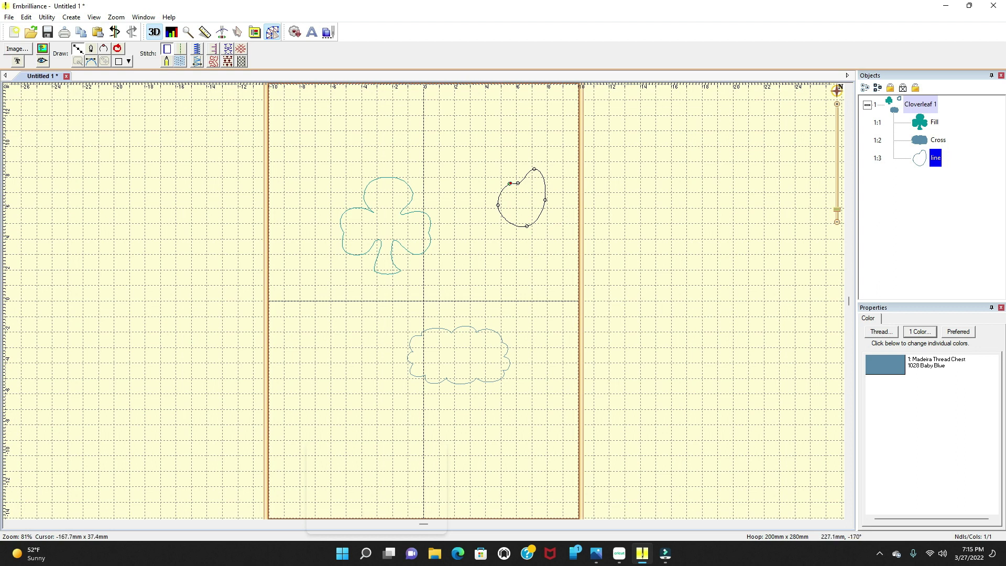
# Step: Set the new shape's thread color to Madeira Thread Chest 1177 Sapphire
pyautogui.click(874, 372)
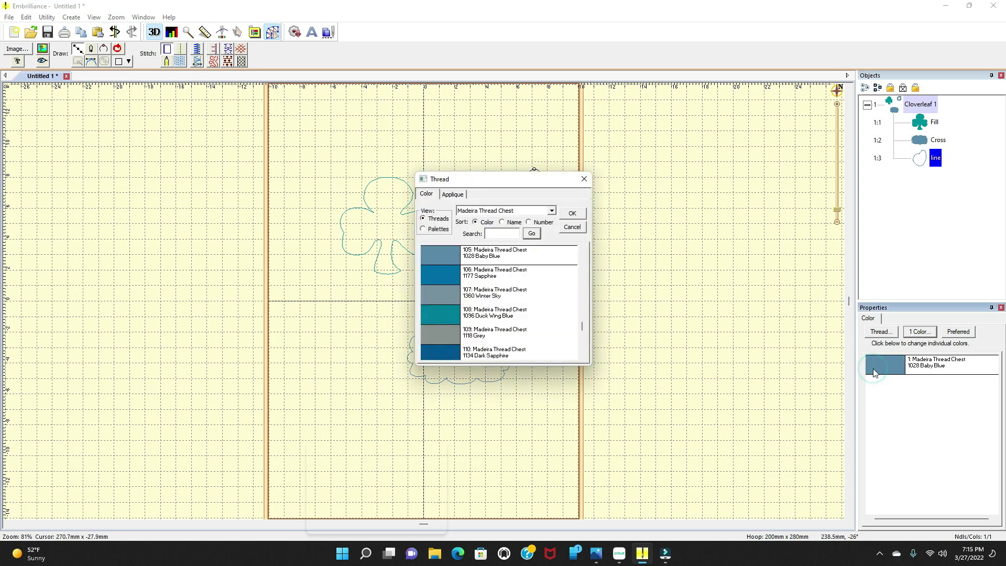
pyautogui.click(444, 278)
pyautogui.click(573, 214)
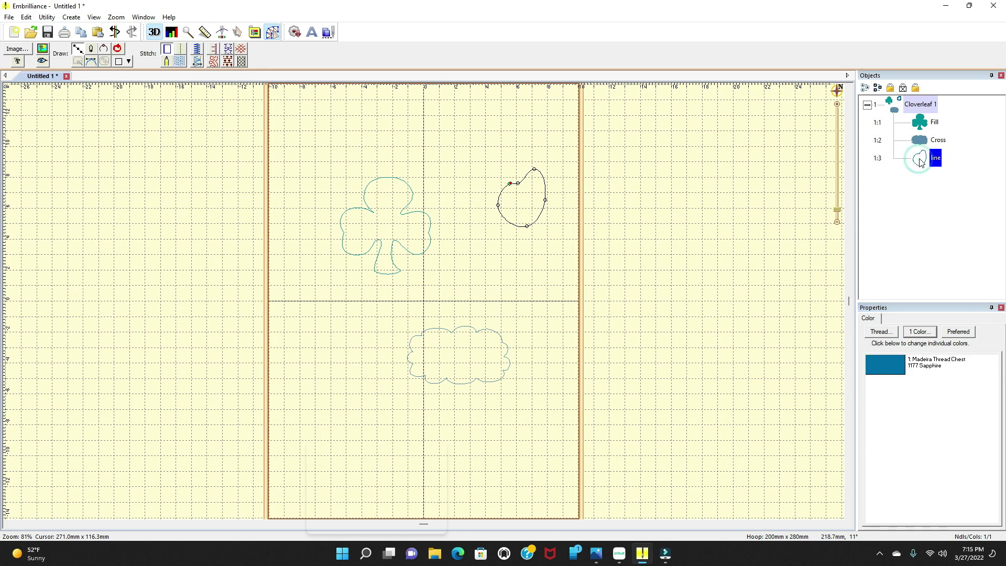
# Step: Convert the new shape to fill stitches, switch it to manual stitches, and return it to fill
pyautogui.click(181, 62)
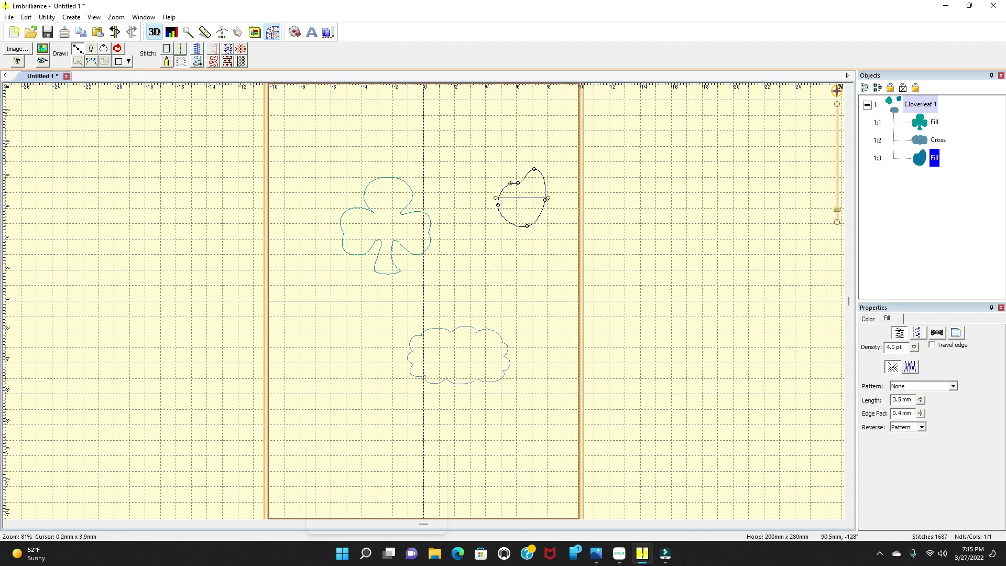
pyautogui.click(167, 63)
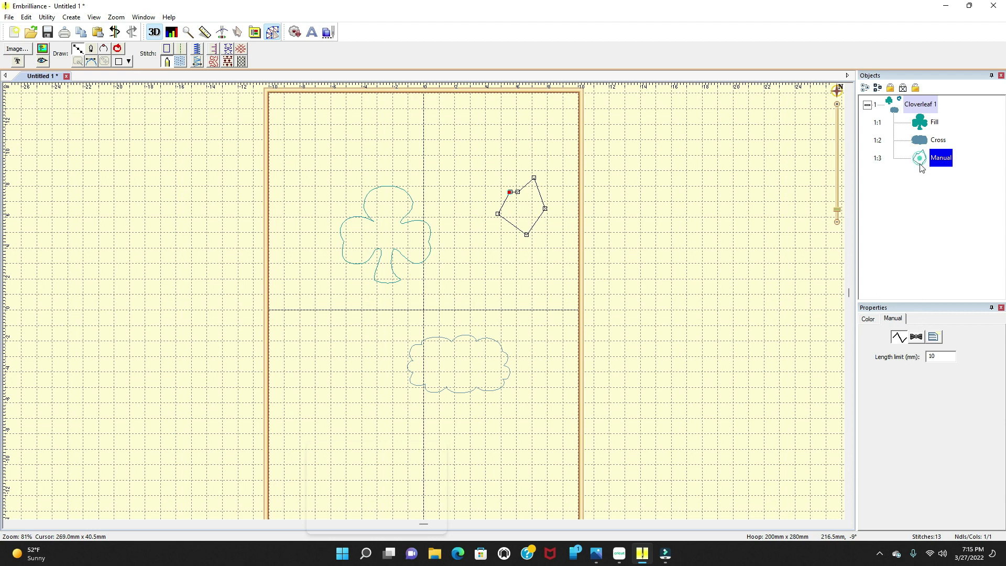
pyautogui.click(180, 62)
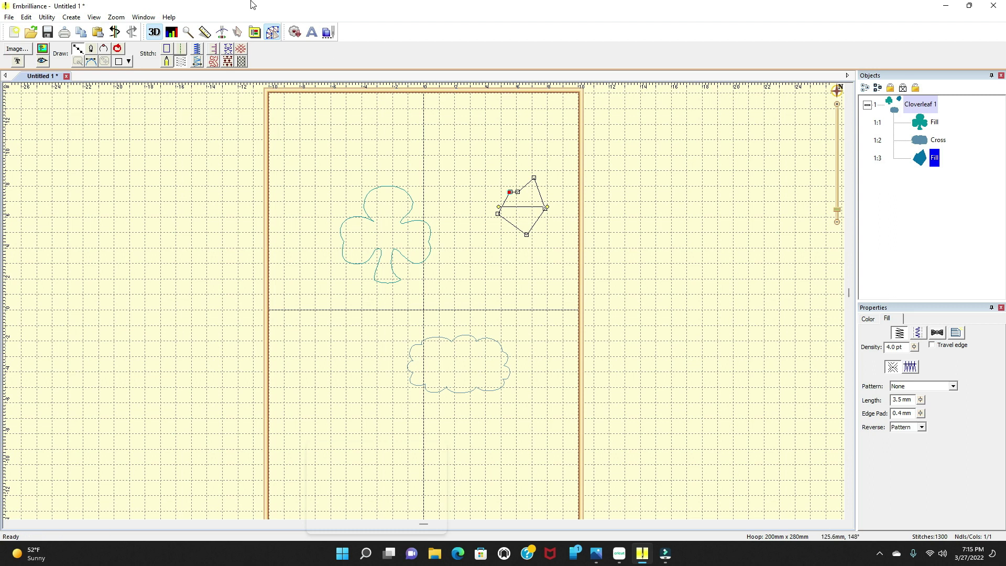
pyautogui.scroll(2, 560, 184)
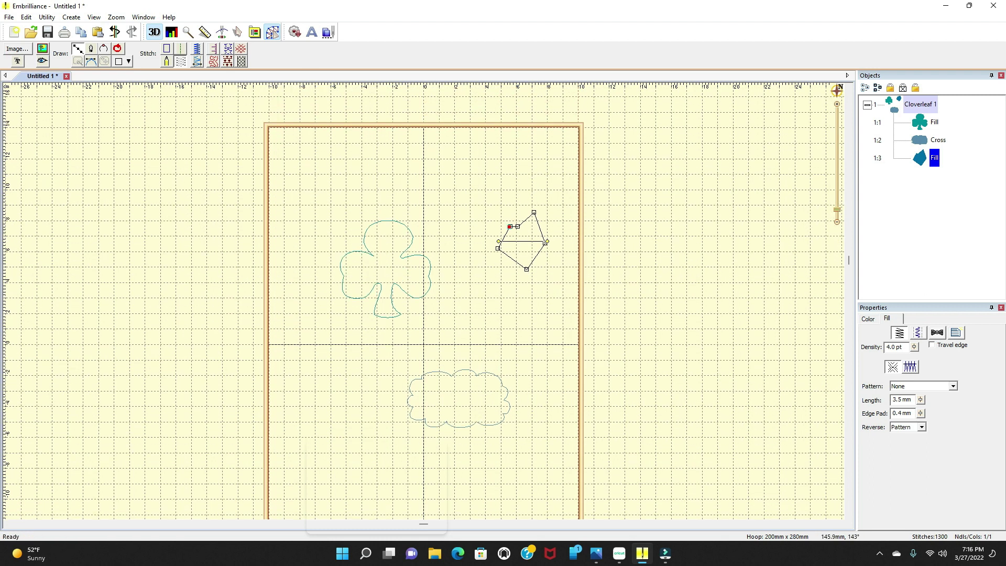
pyautogui.click(8, 17)
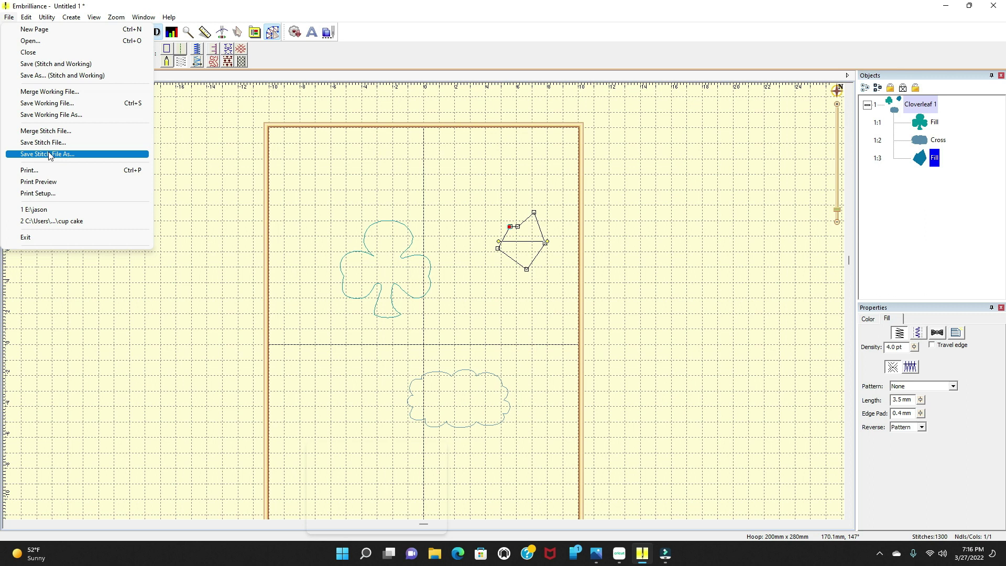
pyautogui.click(48, 154)
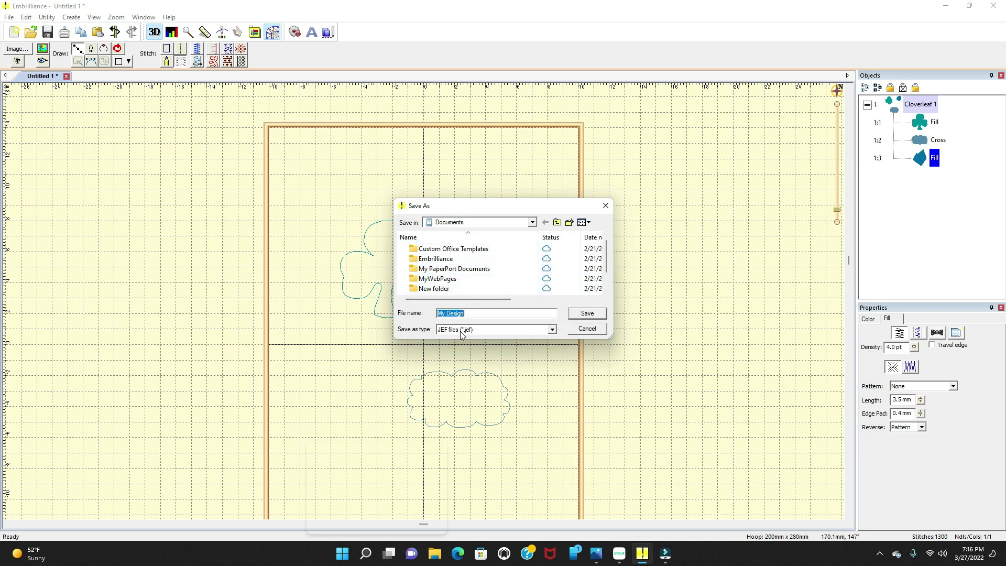
pyautogui.click(477, 313)
pyautogui.press('BackSpace')
pyautogui.press('BackSpace')
pyautogui.press('BackSpace')
pyautogui.press('BackSpace')
pyautogui.press('BackSpace')
pyautogui.press('BackSpace')
pyautogui.press('BackSpace')
pyautogui.press('BackSpace')
pyautogui.press('BackSpace')
pyautogui.write('draw')
pyautogui.click(606, 206)
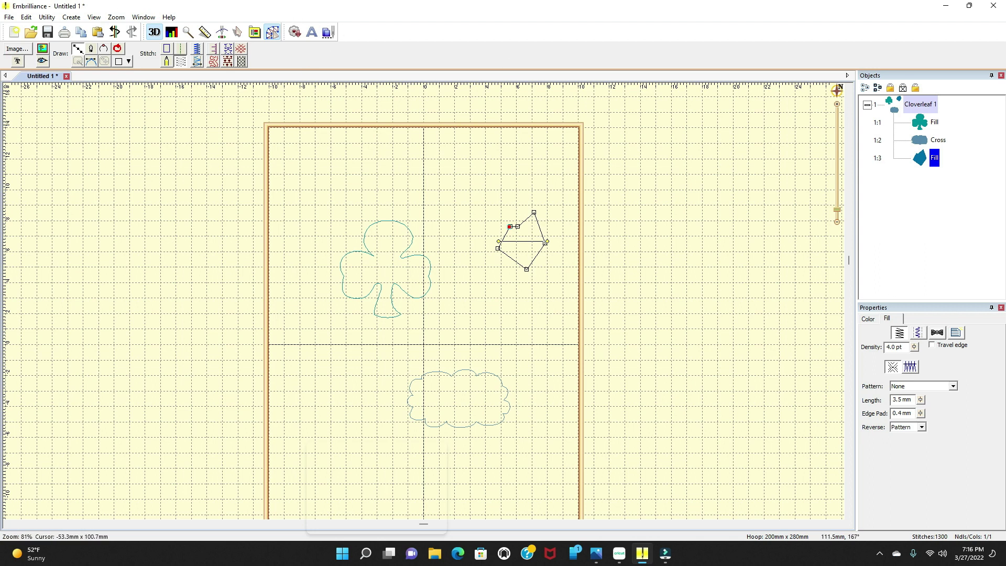
# Step: Close the cloverleaf and cloud design without saving it and create a new blank page
pyautogui.click(66, 77)
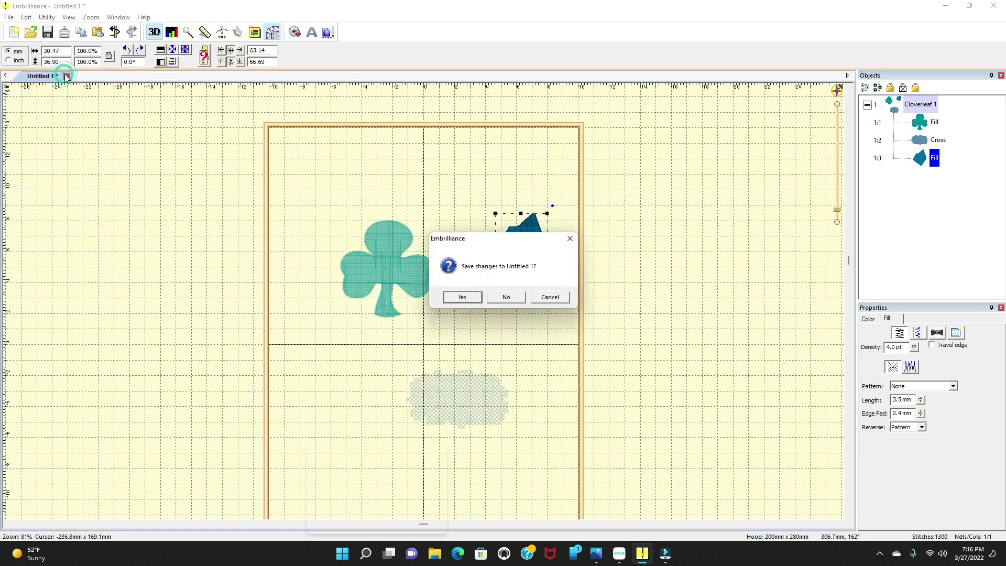
pyautogui.click(504, 297)
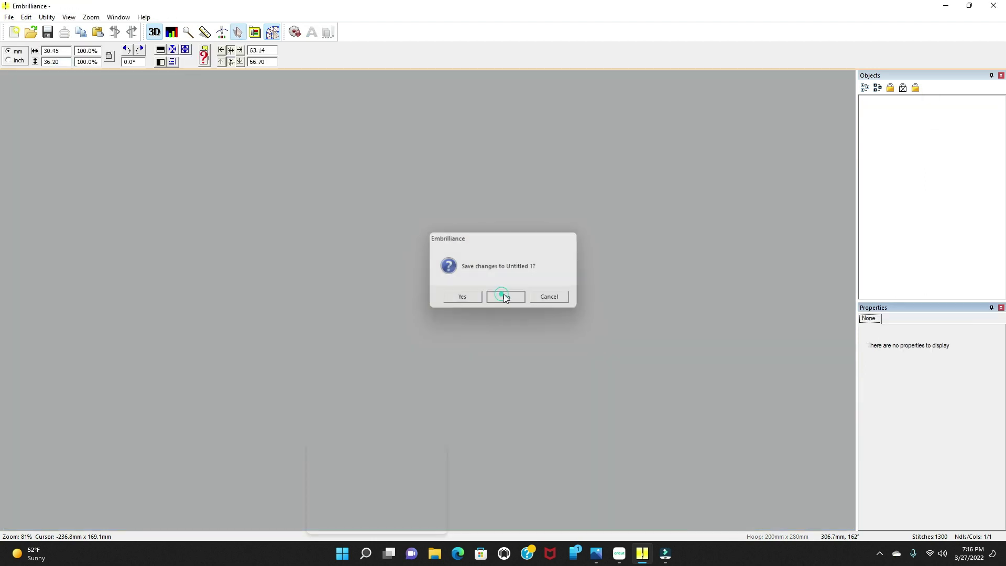
pyautogui.click(10, 19)
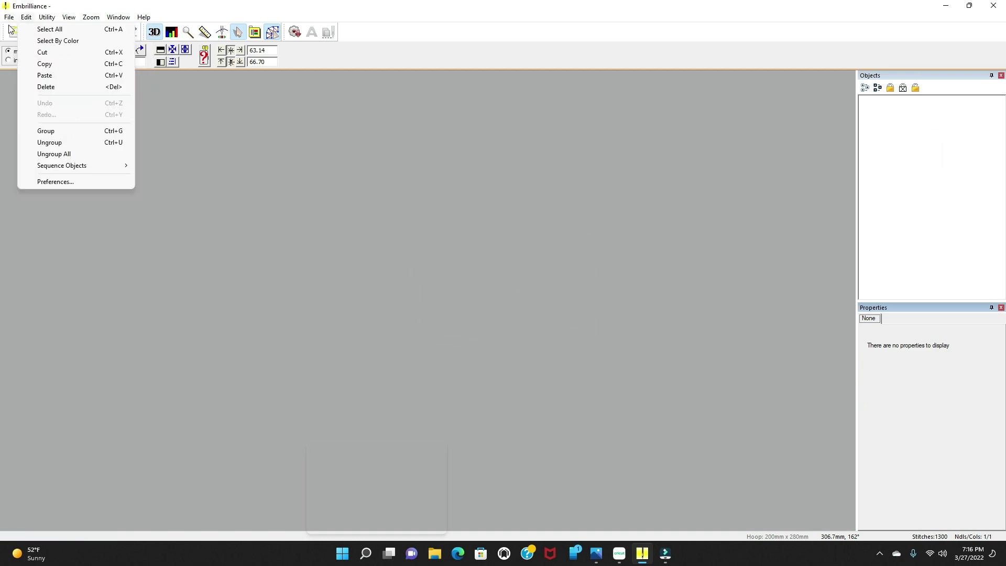
pyautogui.click(33, 30)
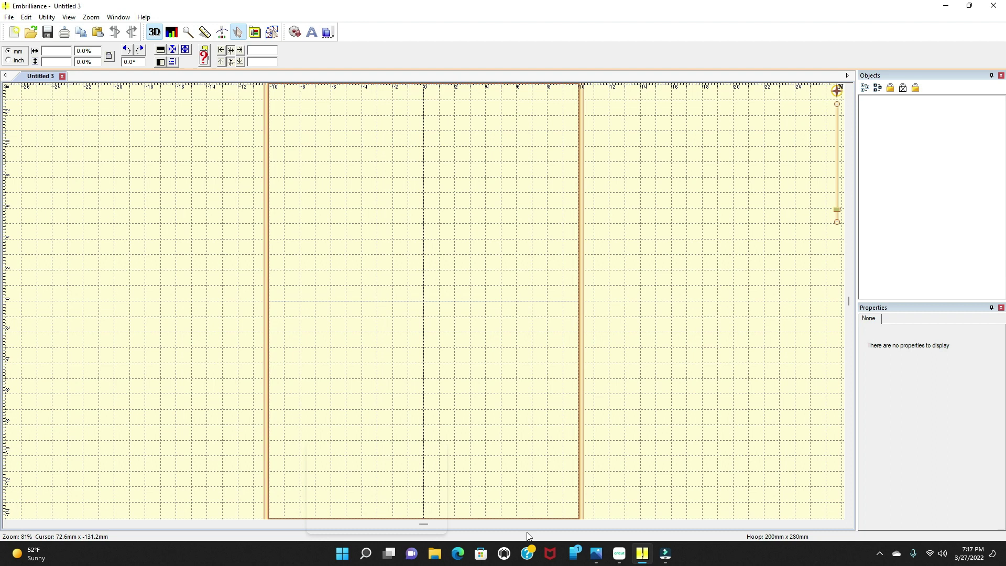
# Step: Set the page's hoop size to 200mm x 200mm in the program preferences
pyautogui.click(253, 34)
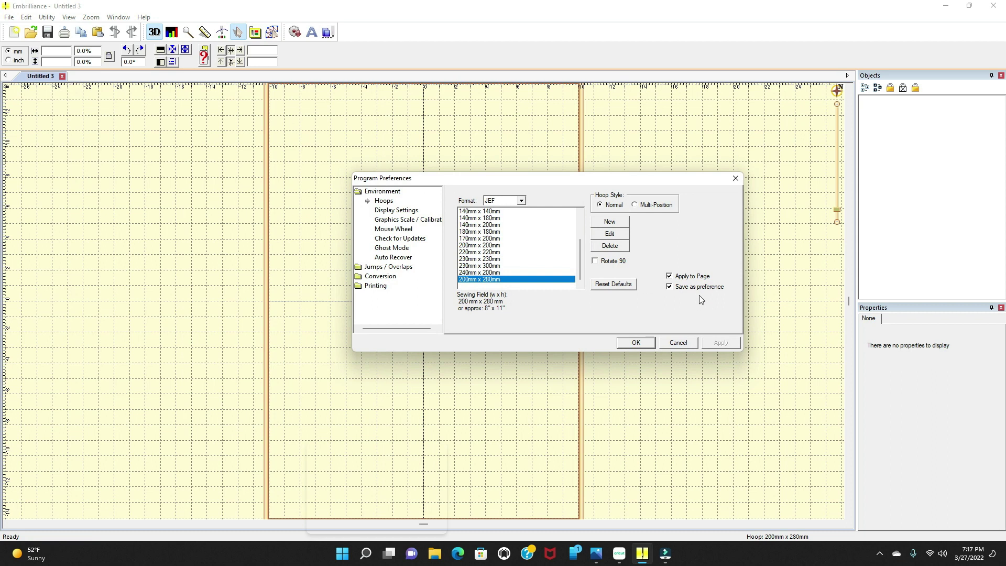
pyautogui.click(381, 202)
pyautogui.click(489, 246)
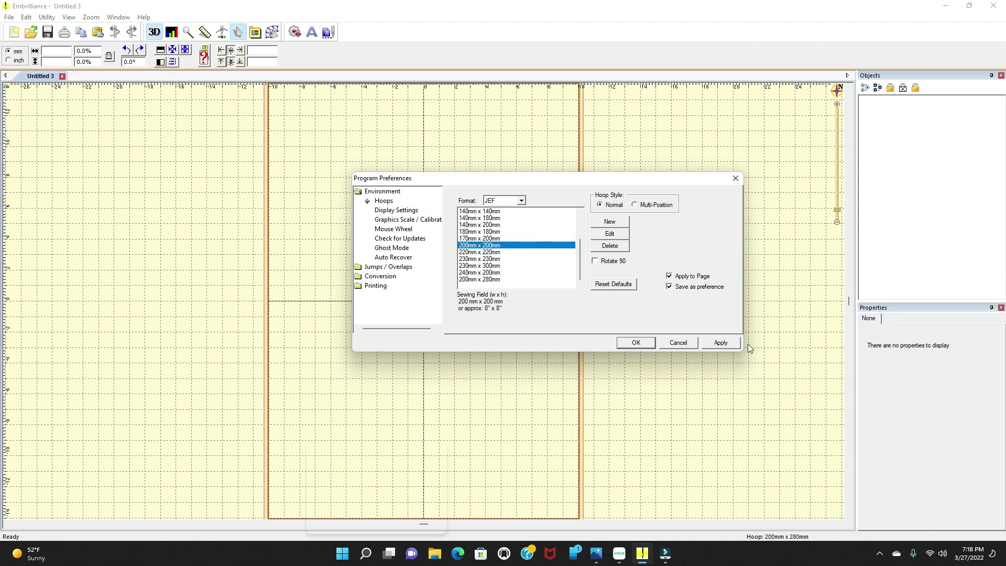
pyautogui.click(721, 343)
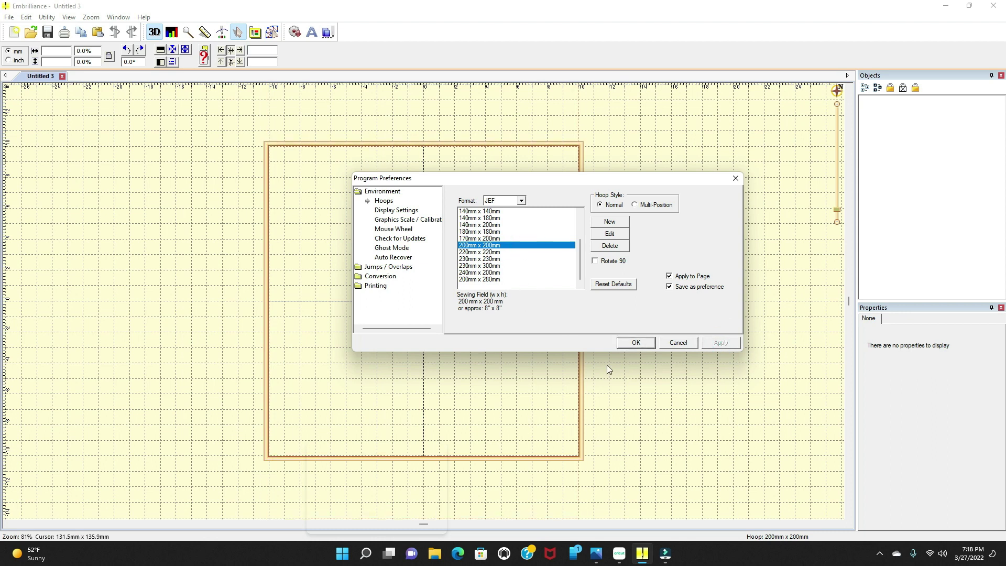
pyautogui.click(637, 343)
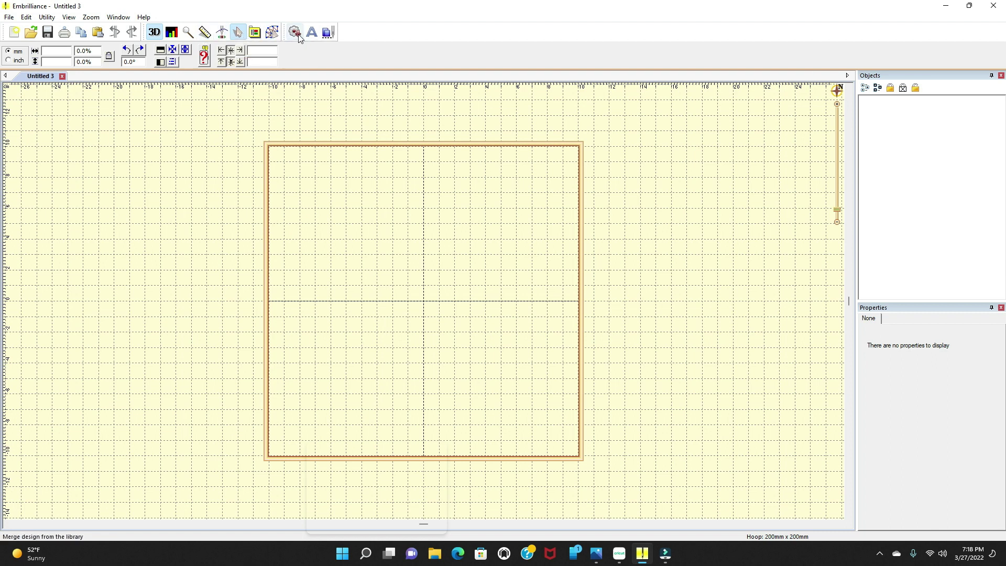
# Step: Set the page's hoop size to 140mm x 180mm in the program preferences
pyautogui.click(254, 34)
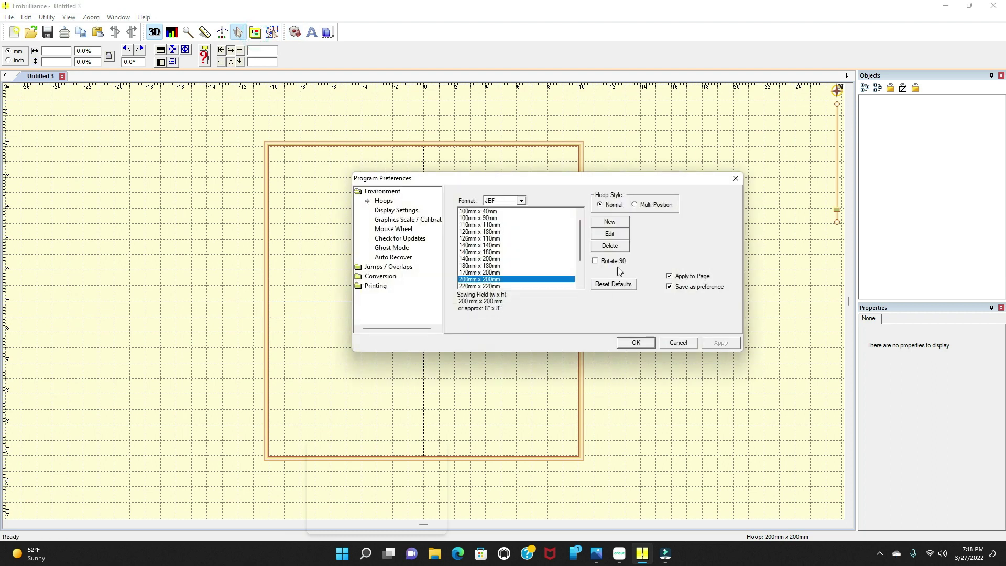
pyautogui.click(470, 253)
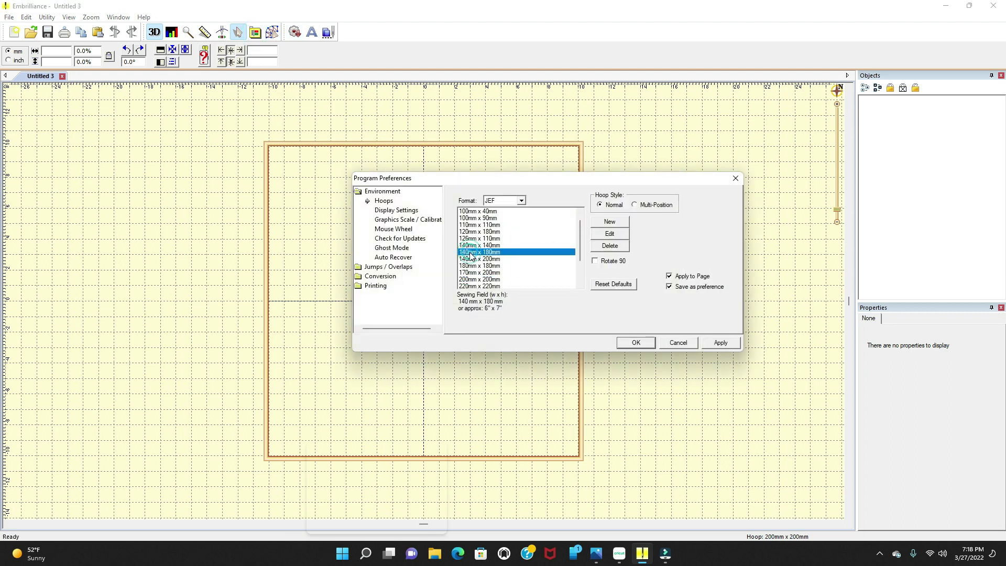
pyautogui.click(724, 346)
pyautogui.click(636, 344)
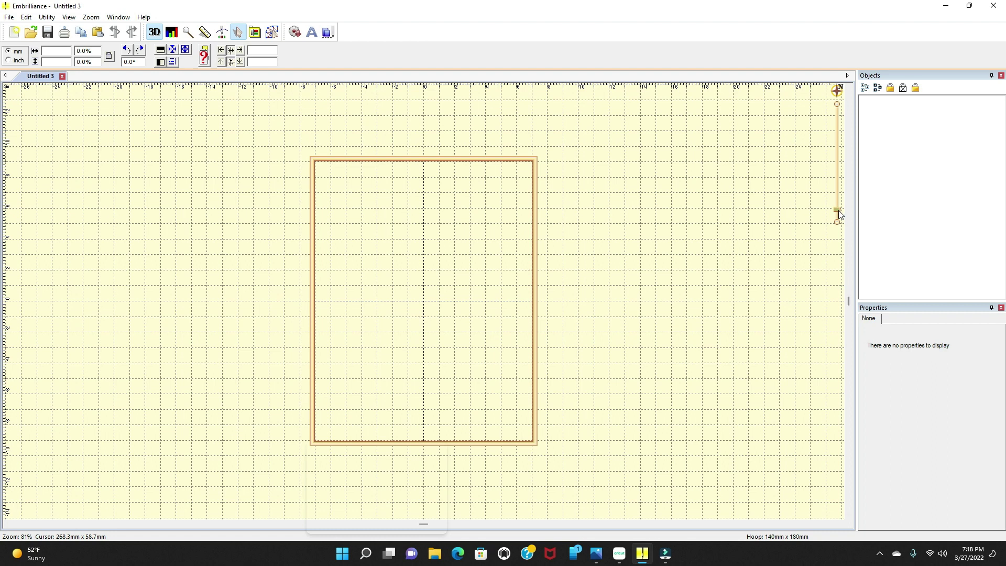
pyautogui.moveTo(837, 215); pyautogui.dragTo(838, 208)
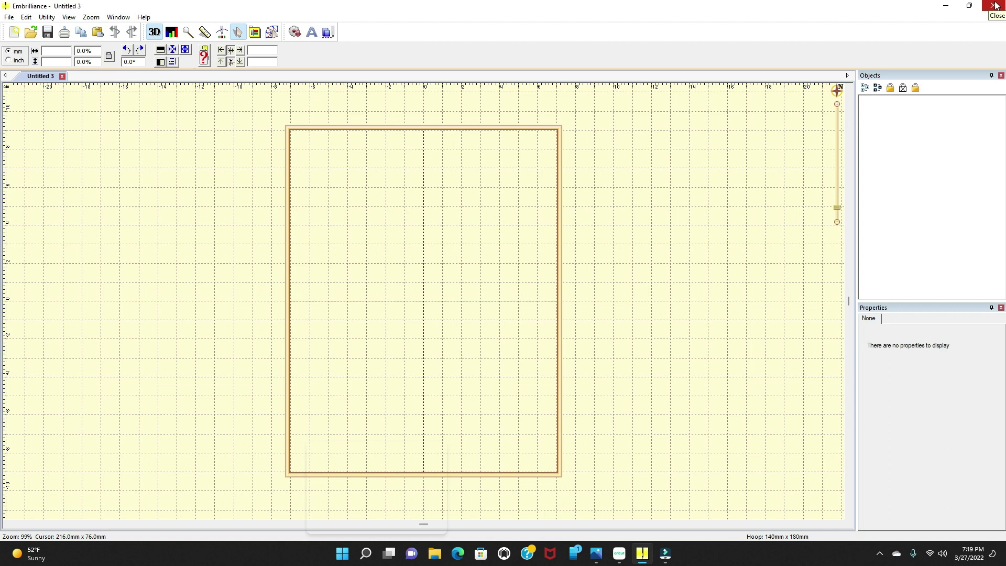
pyautogui.scroll(10, 995, 6)
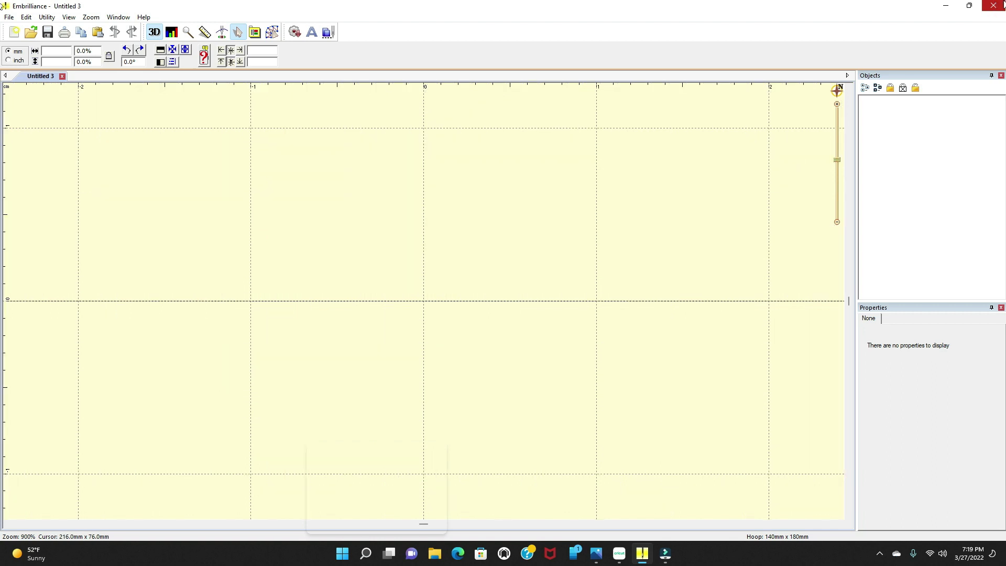